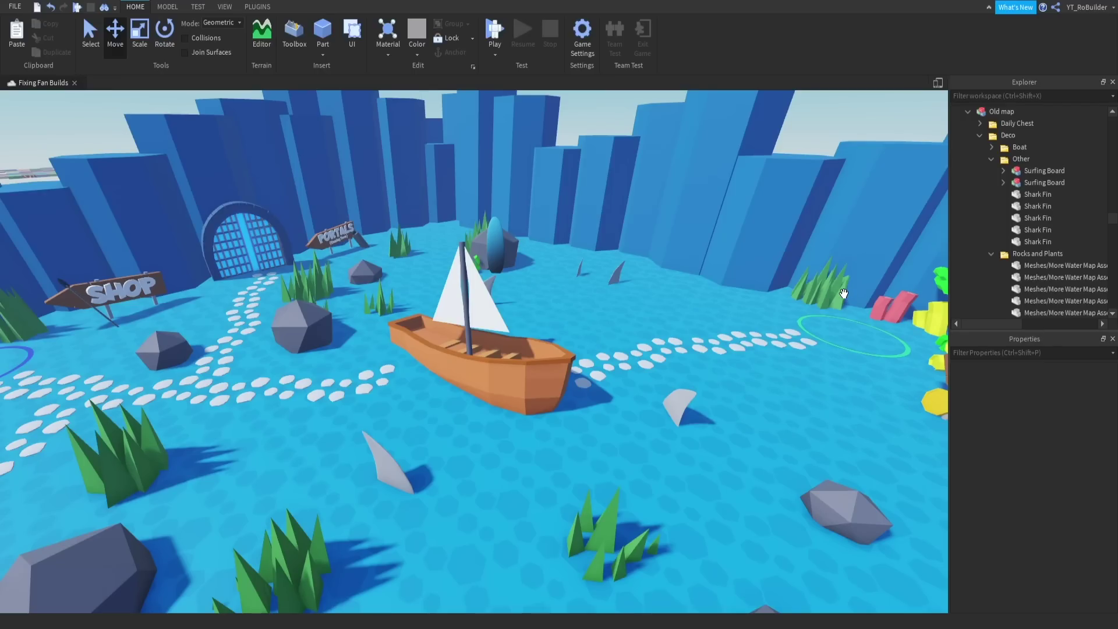
Examine the old map's decorations and surrounding walls, from the central boat to the coral cluster
right_click_drag(578, 309, 577, 324)
key("w")
key("w")
key("w")
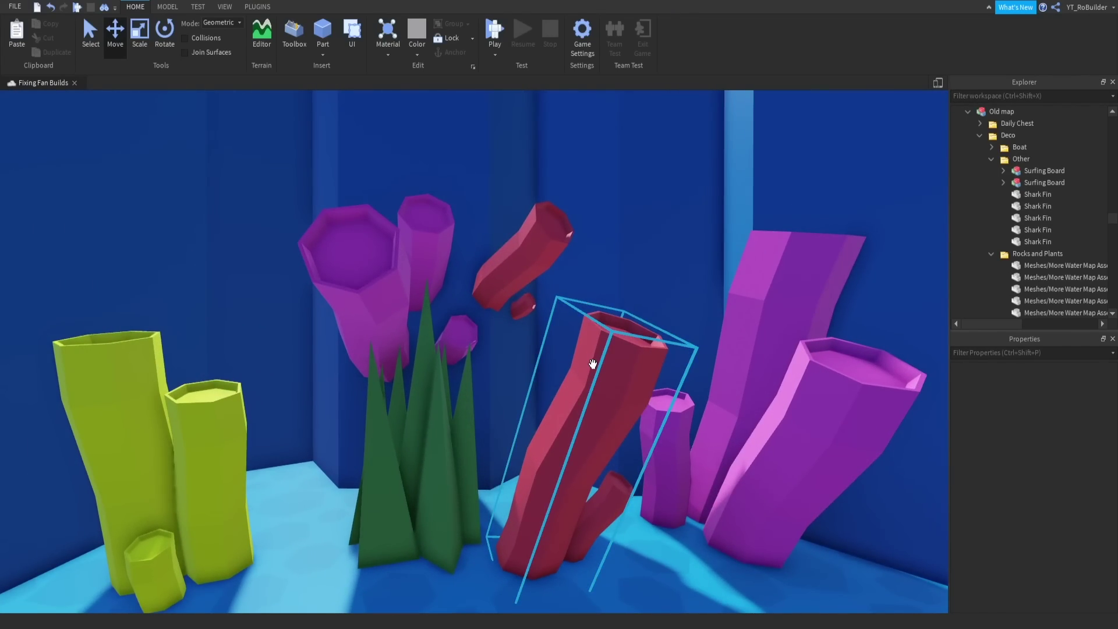
key("s")
right_click_drag(593, 364, 725, 373)
key("w")
key("w")
key("s")
key("w")
key("w")
key("s")
key("s")
key("d")
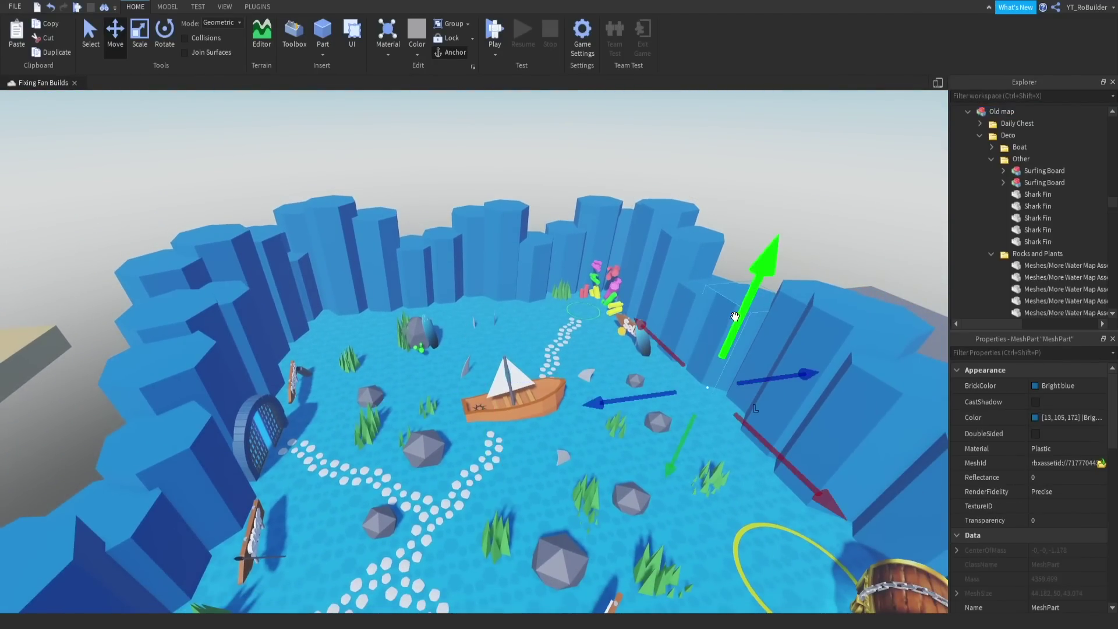
Raise the wall rock near the treasure chest high above the neighbouring wall rocks
key("s")
left_click_drag(735, 317, 763, 240)
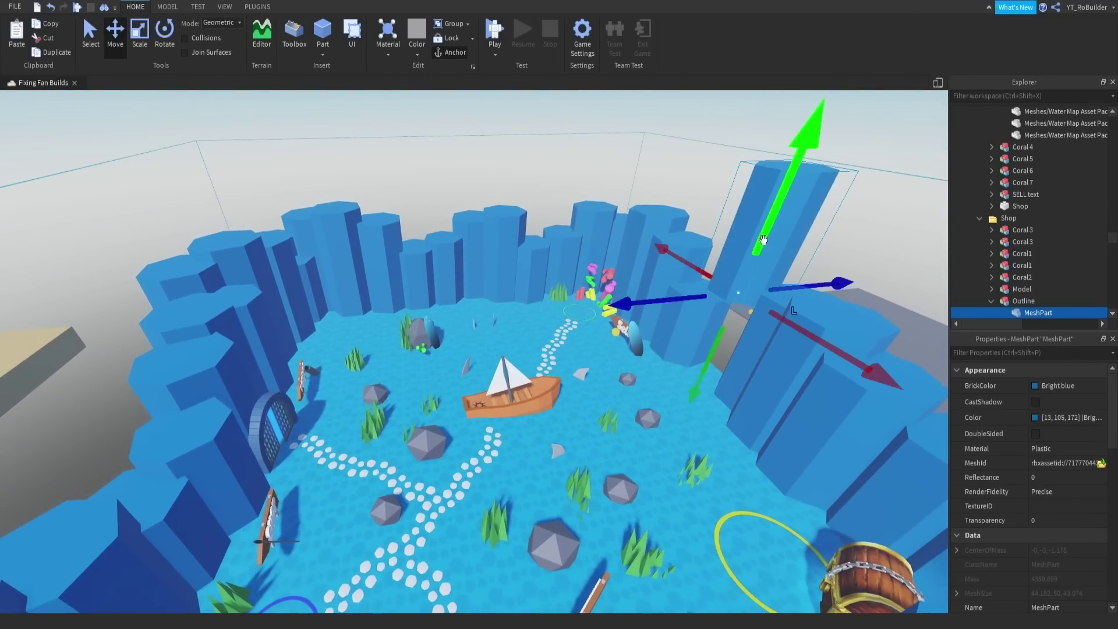
left_click(700, 158)
Inspect the sample assets on the sand baseplate, checking the boat's hull from close up
key("w")
right_click_drag(700, 161, 720, 243)
scroll(641, 349, "up", 5)
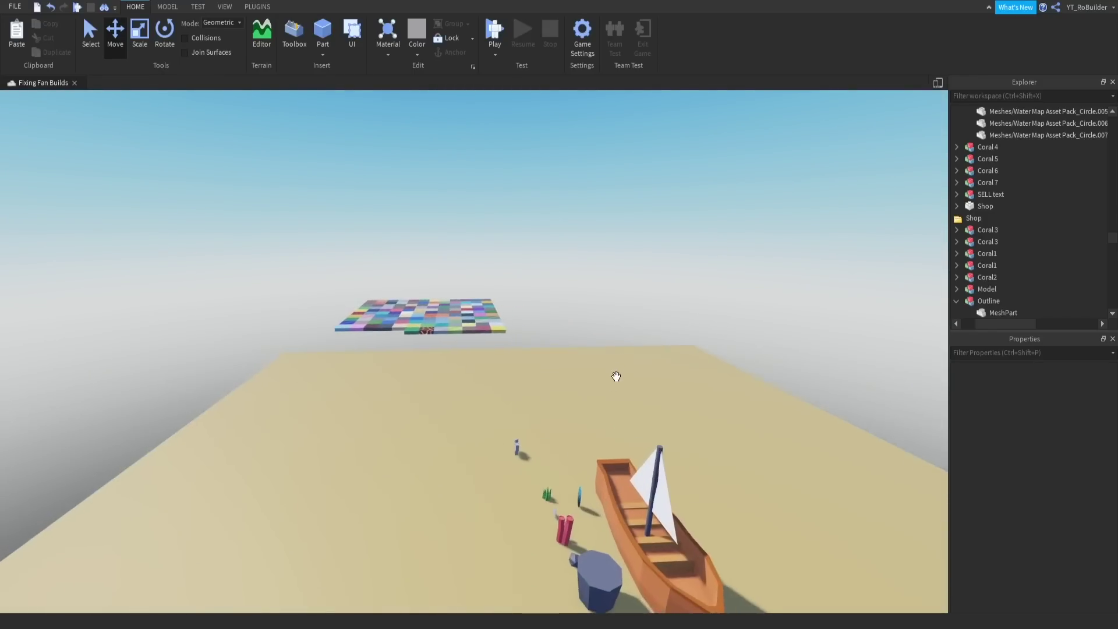
key("w")
right_click_drag(616, 376, 624, 413)
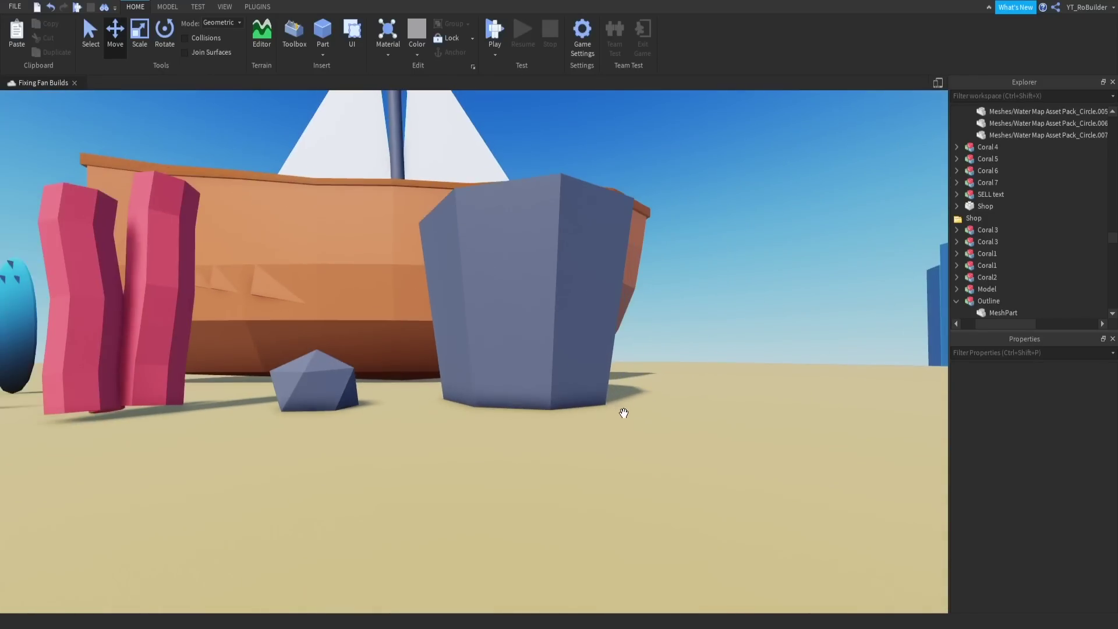
key("s")
right_click_drag(612, 316, 605, 290)
key("w")
key("w")
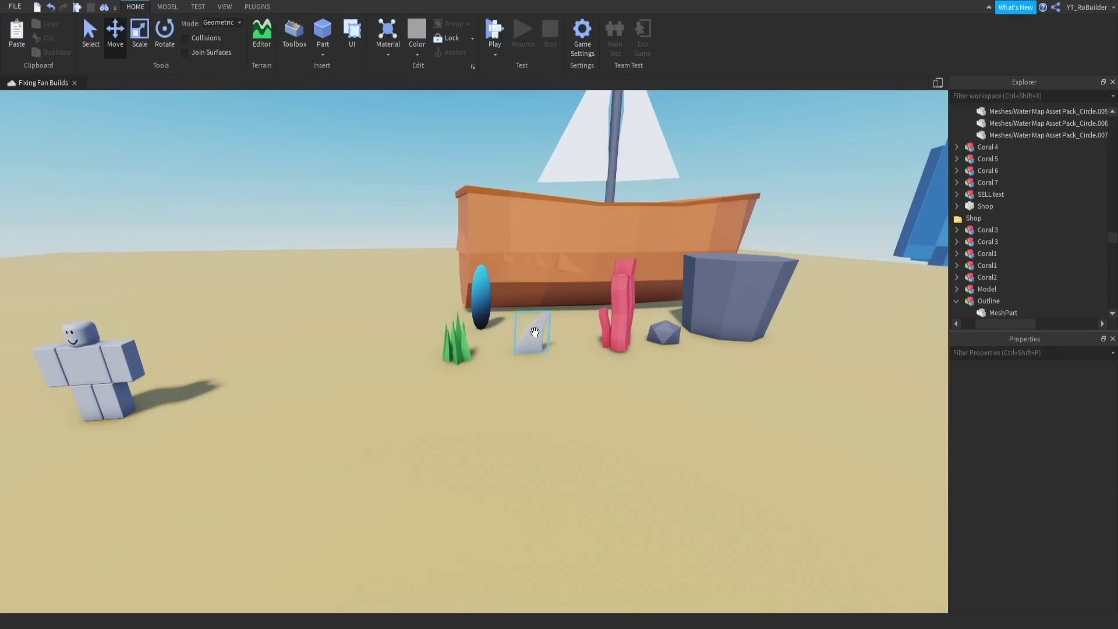
right_click_drag(553, 292, 567, 292)
key("w")
key("d")
key("a")
key("w")
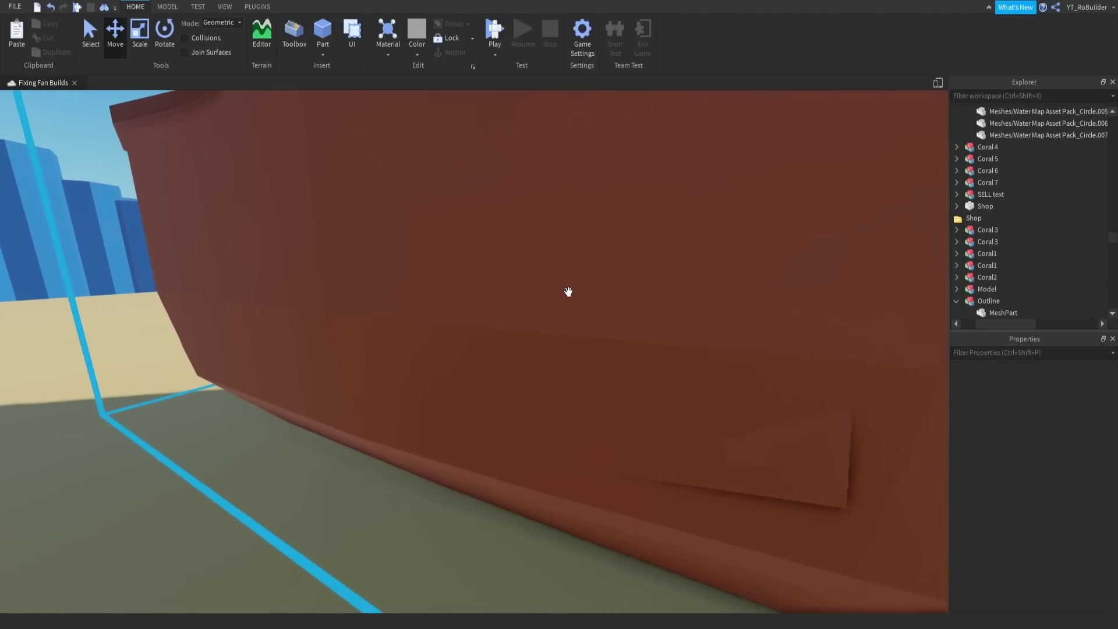
Try moving the boat's hull sideways to expose the floor parts inside, and undo the move
left_click(733, 426)
key("s")
right_click_drag(732, 419, 628, 401)
key("a")
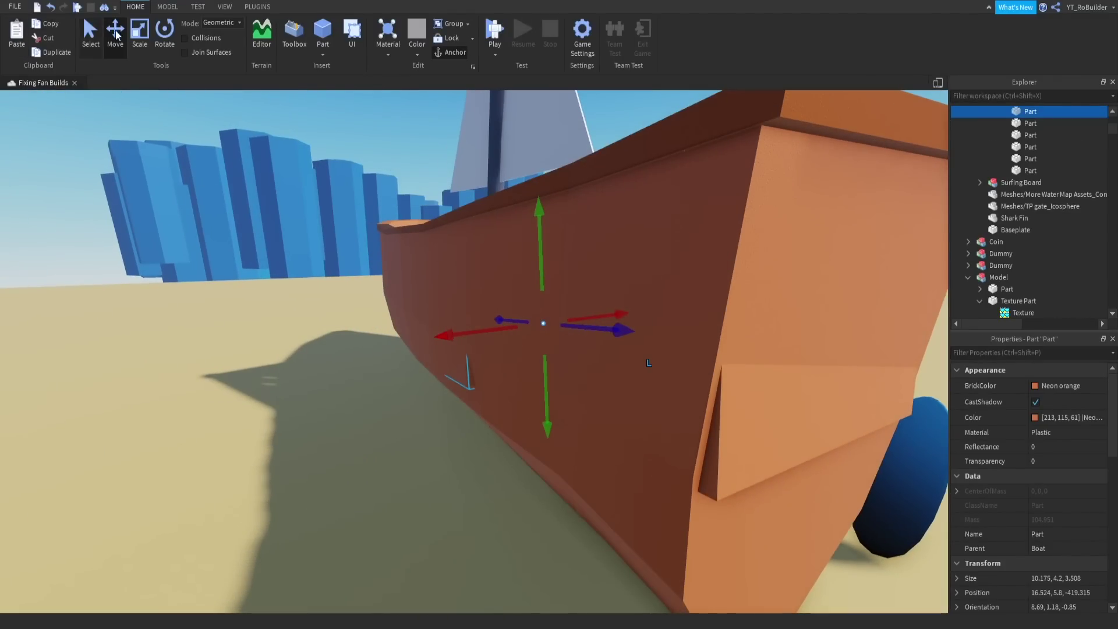
left_click(400, 307)
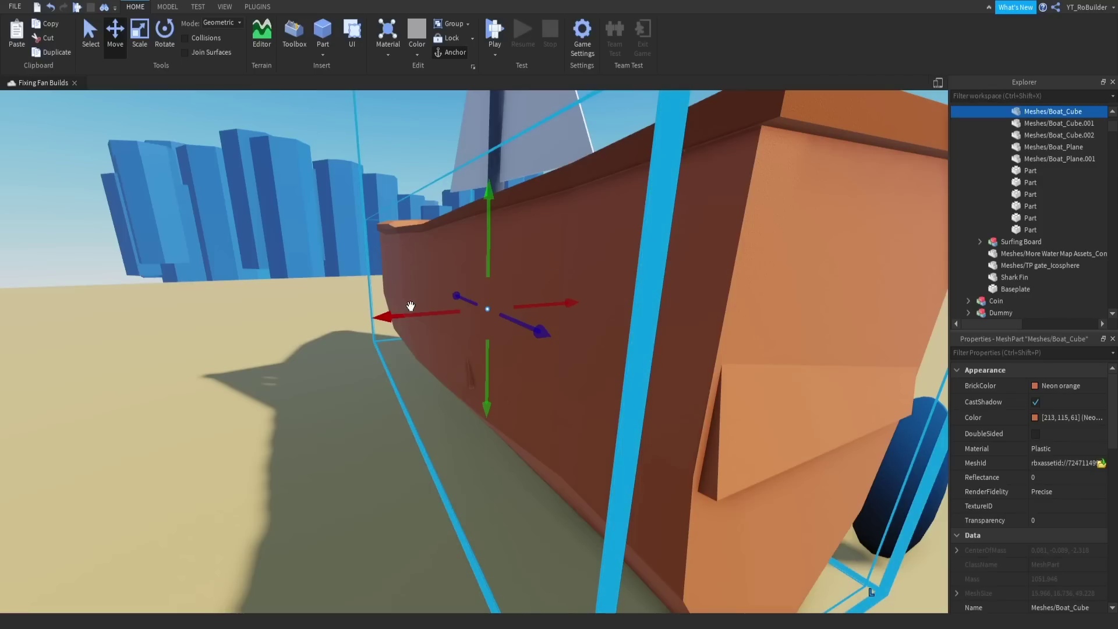
scroll(374, 317, "down", 6)
scroll(378, 408, "up", 2)
left_click_drag(377, 408, 413, 388)
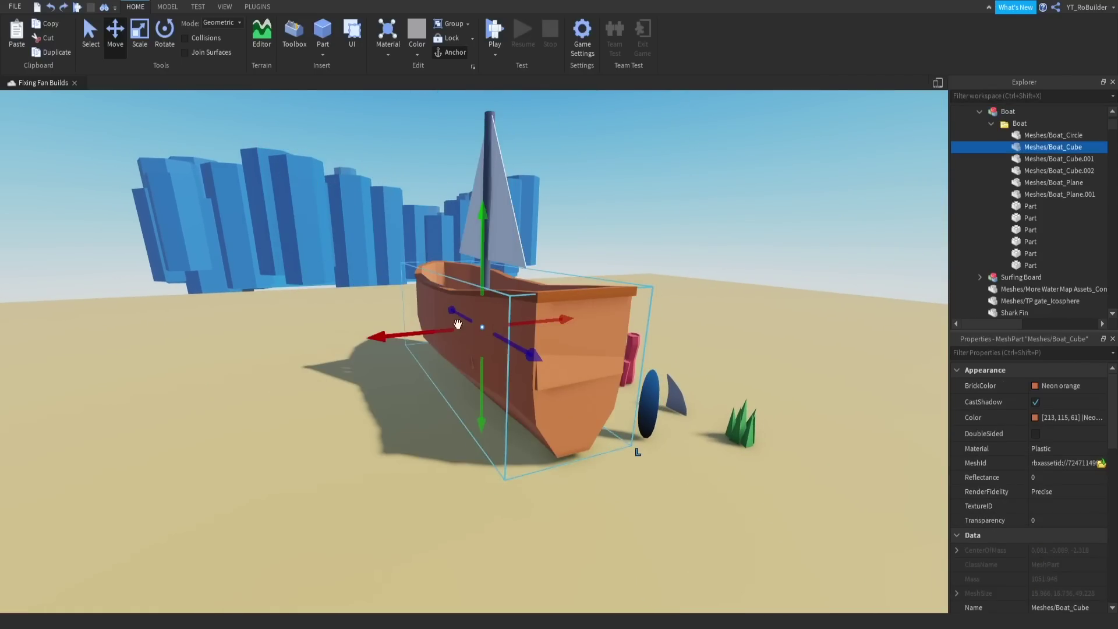
scroll(442, 340, "up", 10)
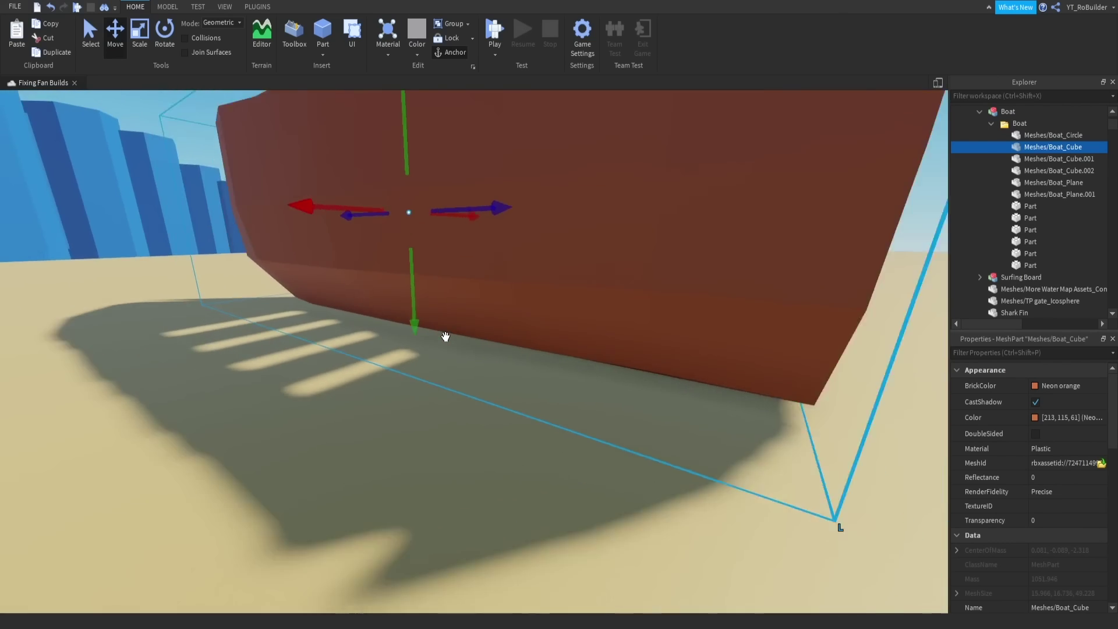
right_click_drag(445, 336, 419, 385)
scroll(412, 384, "down", 4)
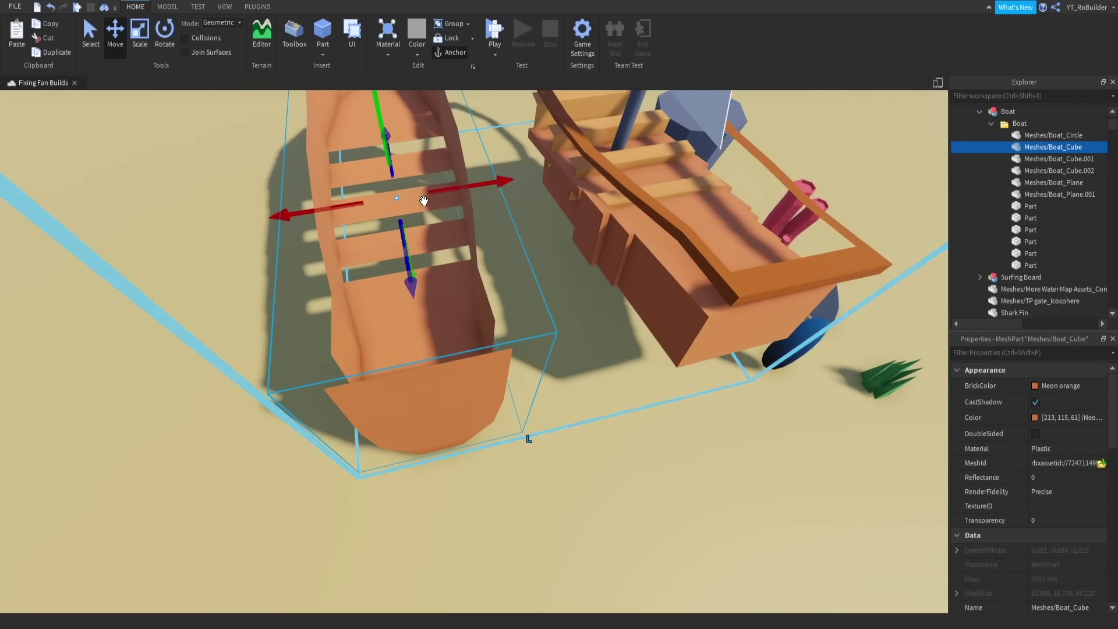
key("ctrl+z")
Scale down the floor part that sticks out through the far side of the boat's hull
left_click(481, 325)
right_click_drag(482, 324, 517, 304)
scroll(515, 309, "up", 5)
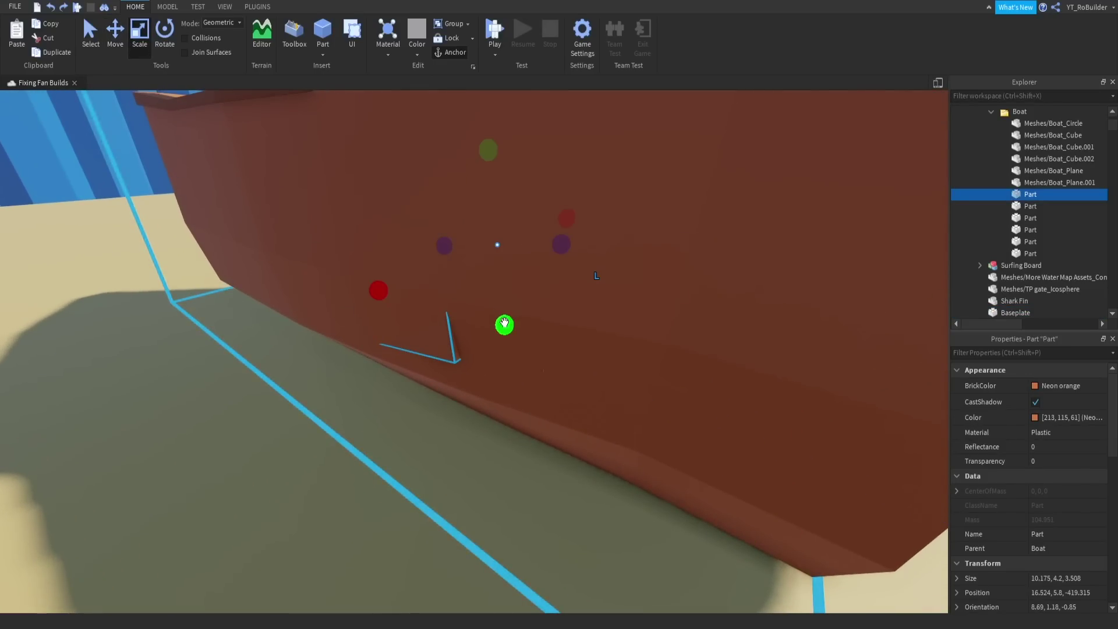
right_click_drag(534, 294, 535, 295)
scroll(534, 295, "down", 3)
Flatten the long floor part sticking out at the boat's stern to a height of 0.1
left_click(454, 366)
scroll(617, 392, "down", 3)
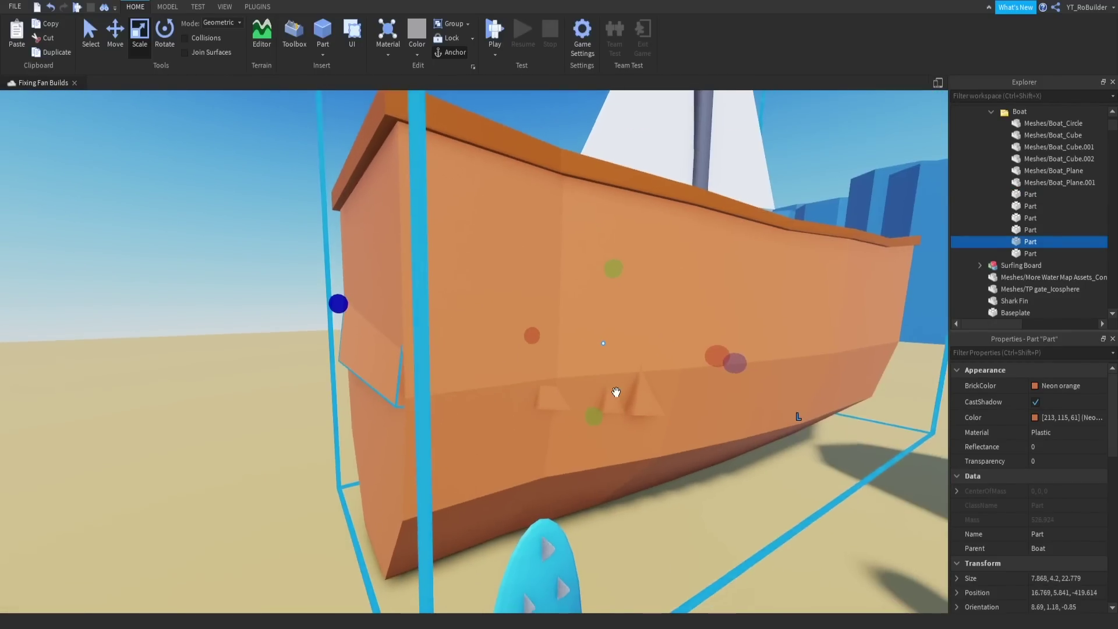
right_click_drag(616, 391, 624, 400)
scroll(624, 400, "up", 4)
scroll(582, 382, "down", 5)
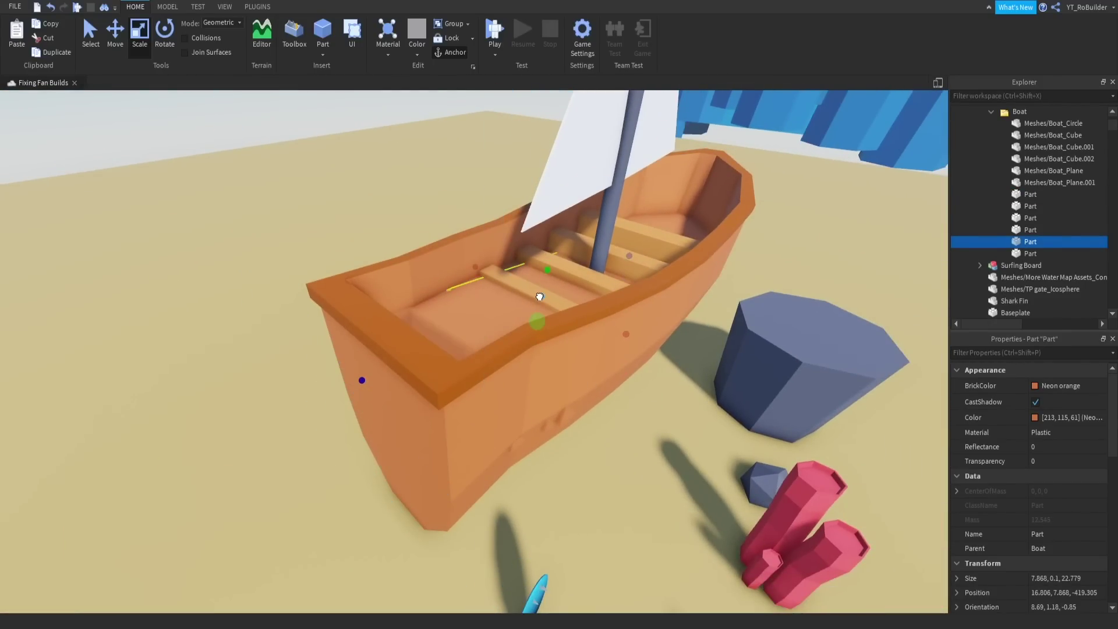
Narrow the three small floor parts poking through the hull's side to about 7.88, 8.26 and 9.14 wide
left_click(542, 315)
scroll(536, 337, "up", 10)
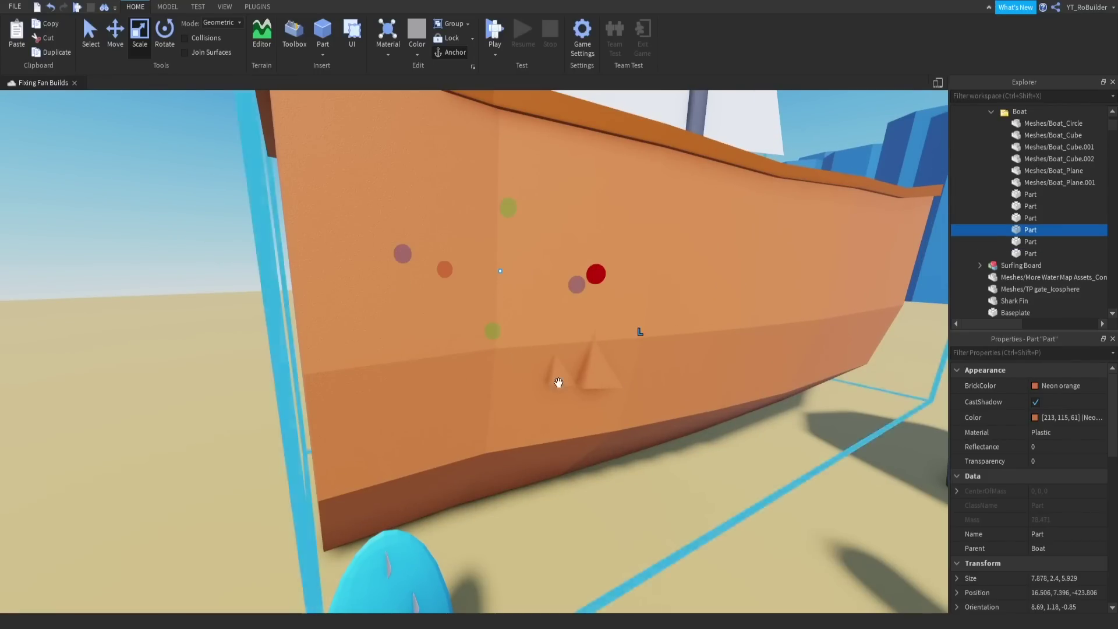
left_click(566, 382)
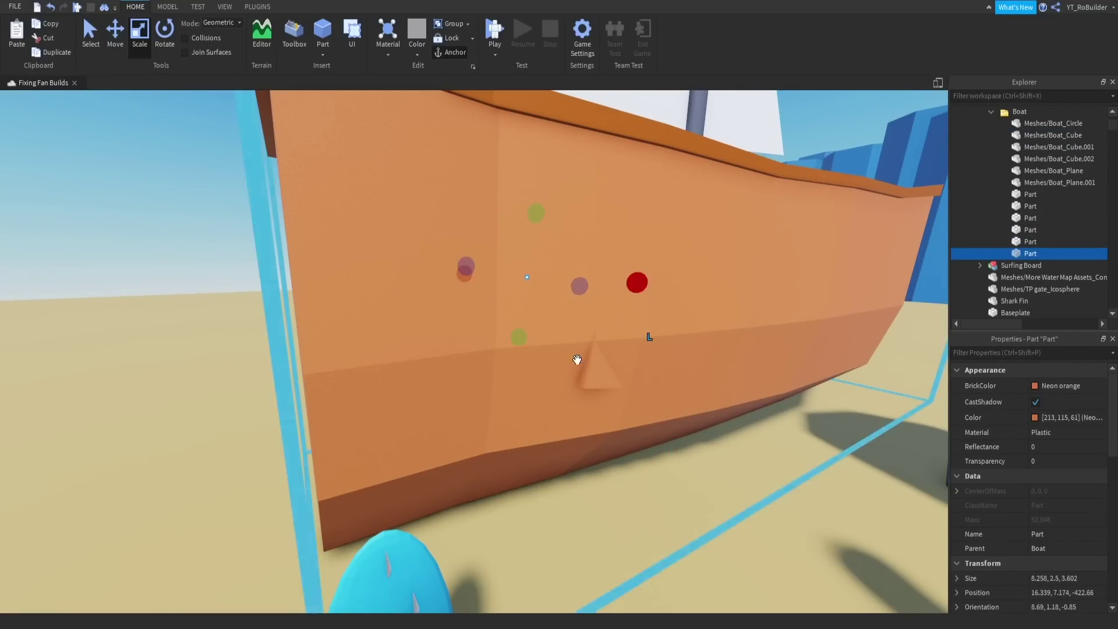
left_click(578, 387)
scroll(532, 311, "down", 5)
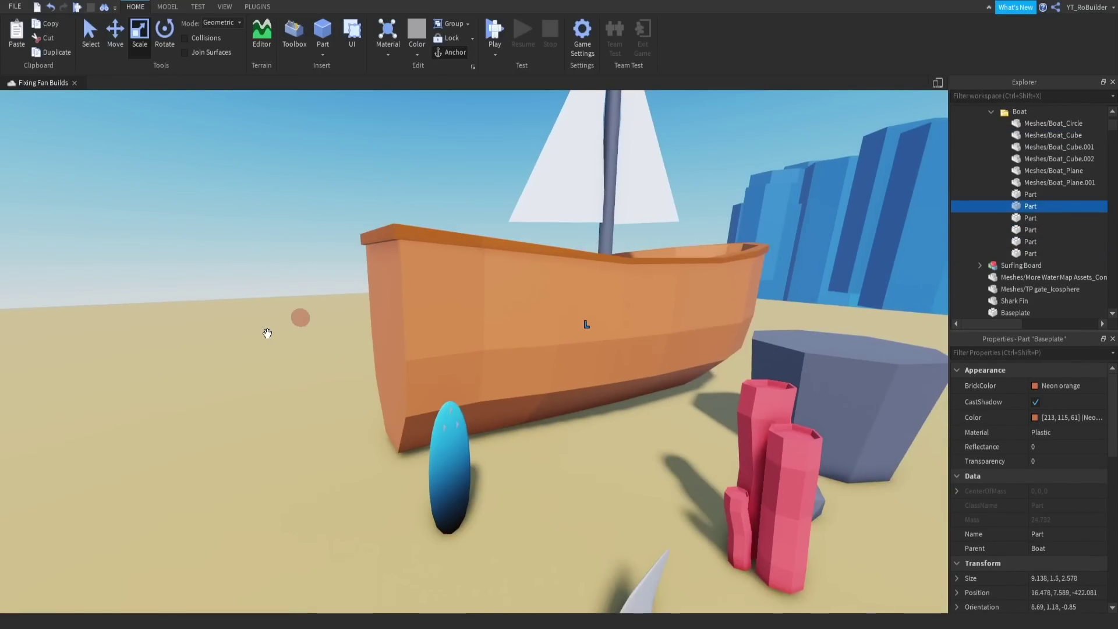
left_click(267, 332)
Change the boat mast's BrickColor to a brown from the colour palette
key("d")
right_click_drag(604, 312, 597, 311)
key("w")
key("s")
key("w")
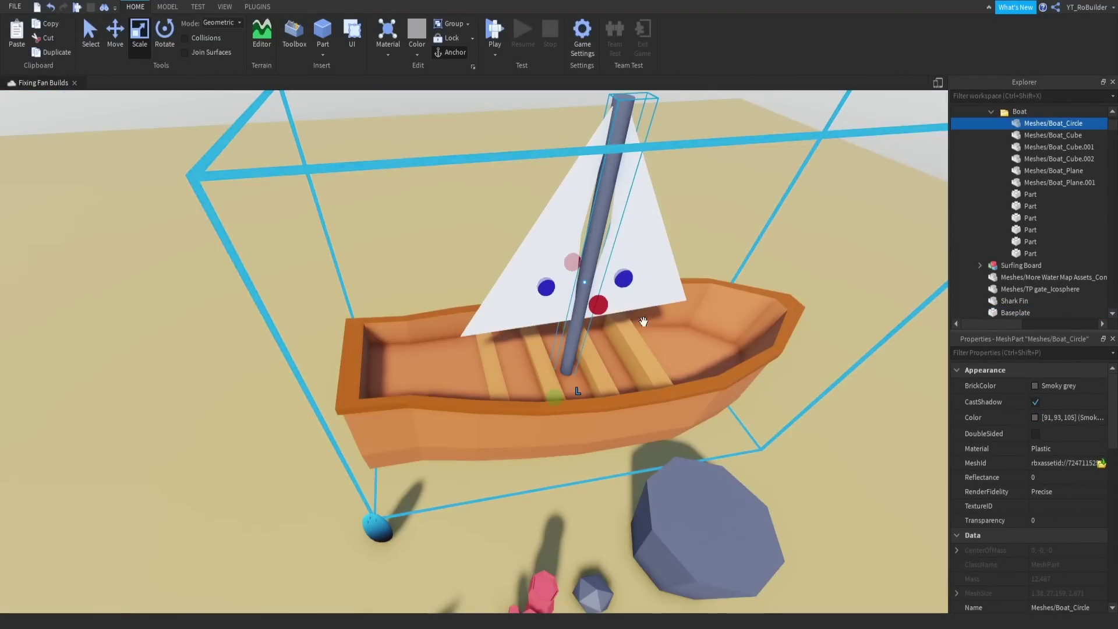
left_click(1035, 386)
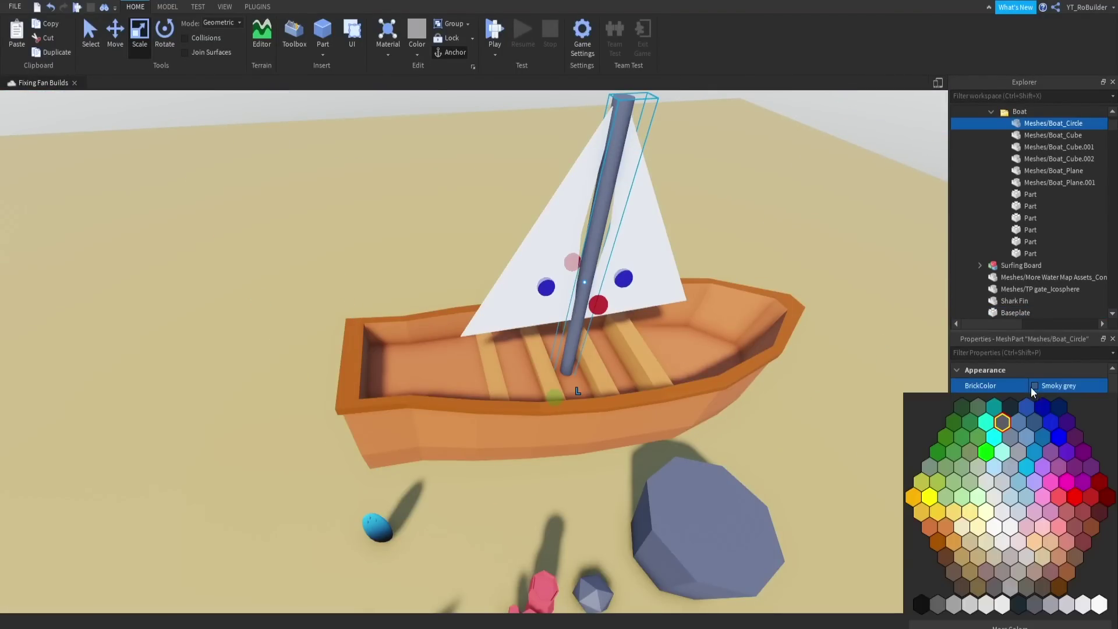
left_click(1075, 558)
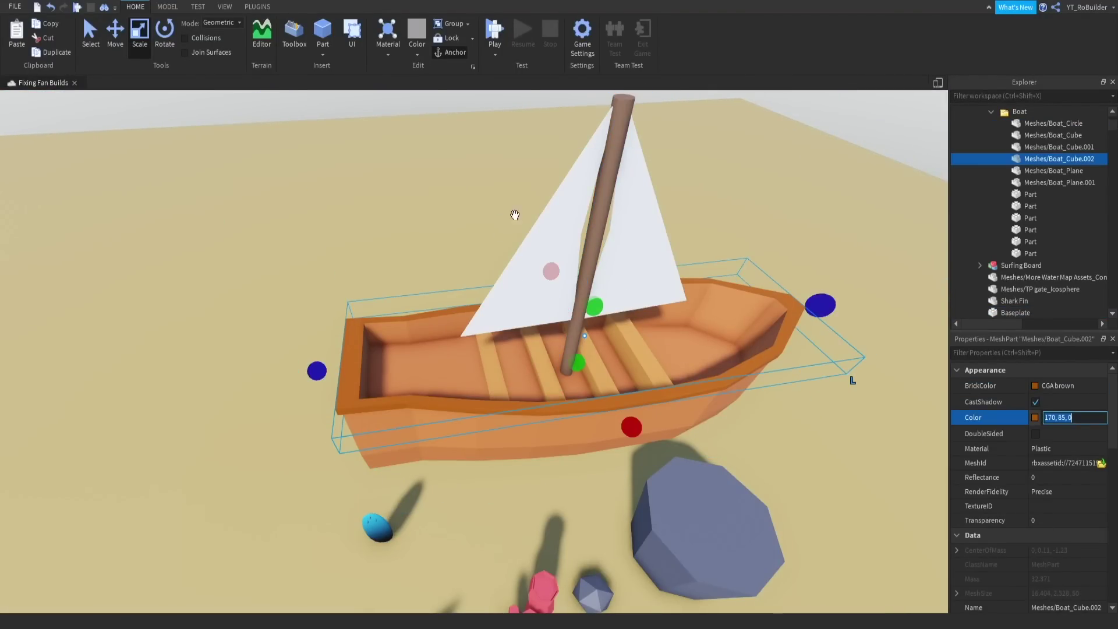
Set the boat mast's colour to a darker shade of the rim's brown, RGB 145, 72, 0
left_click(603, 214)
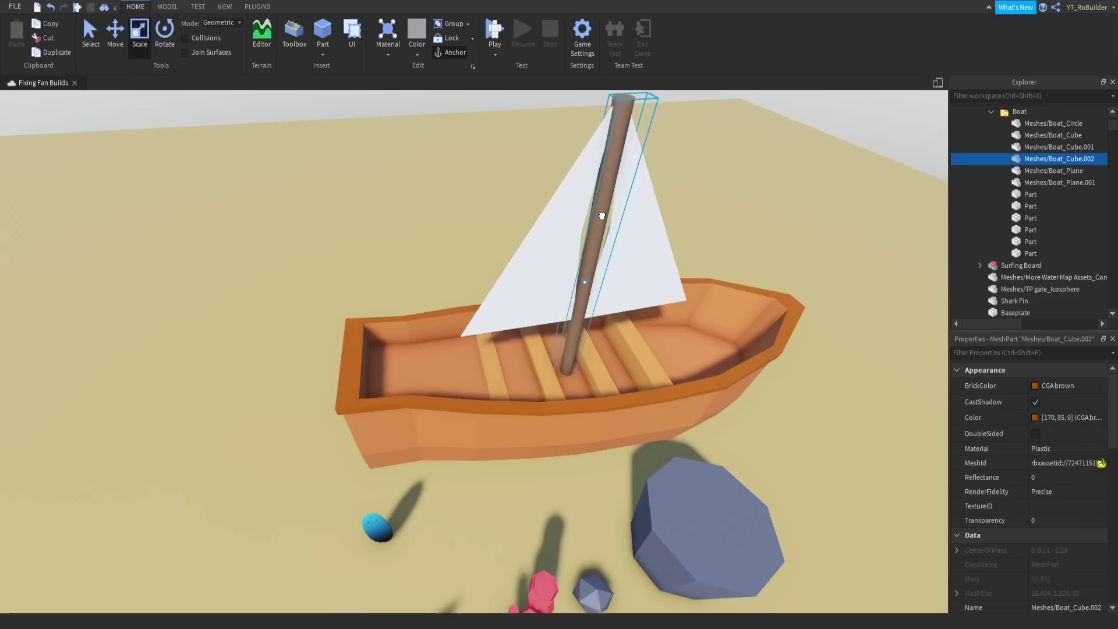
left_click(1035, 418)
left_click(697, 261)
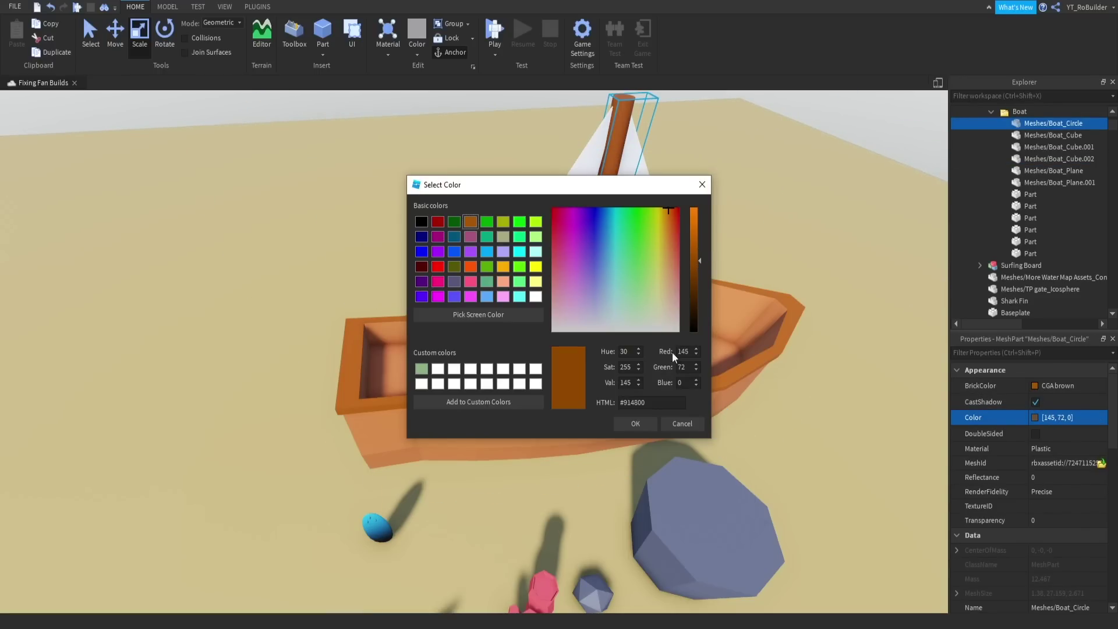
left_click(633, 426)
left_click(770, 226)
Return to the old map and put the raised wall rock back in its place in the wall
scroll(691, 331, "down", 5)
right_click_drag(689, 326, 641, 287)
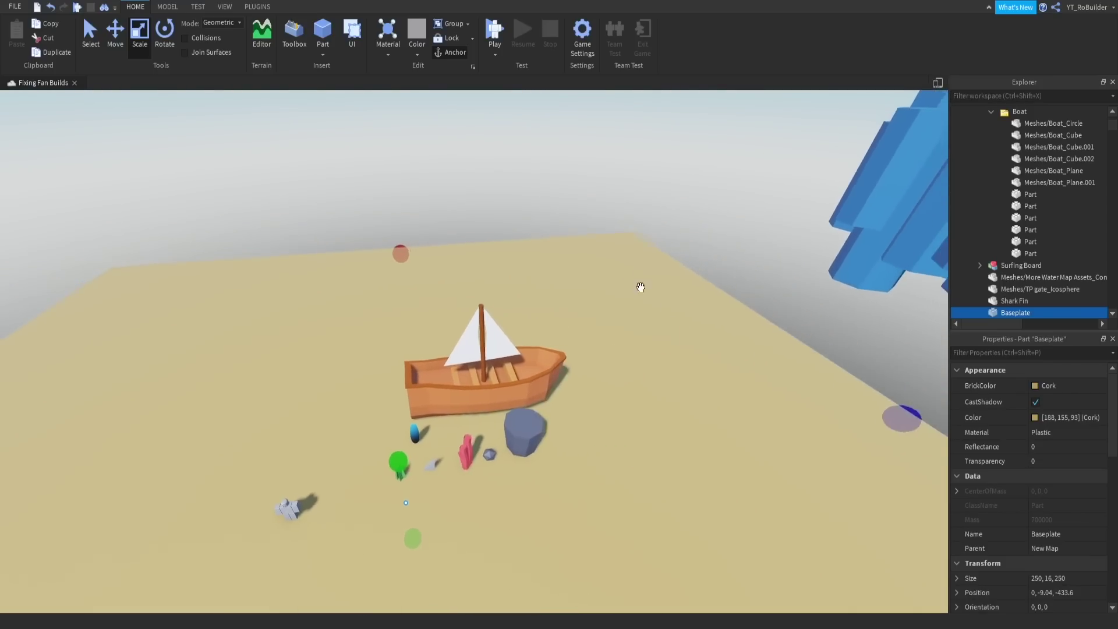
key("s")
key("d")
left_click(638, 291)
right_click_drag(574, 390, 640, 355)
key("w")
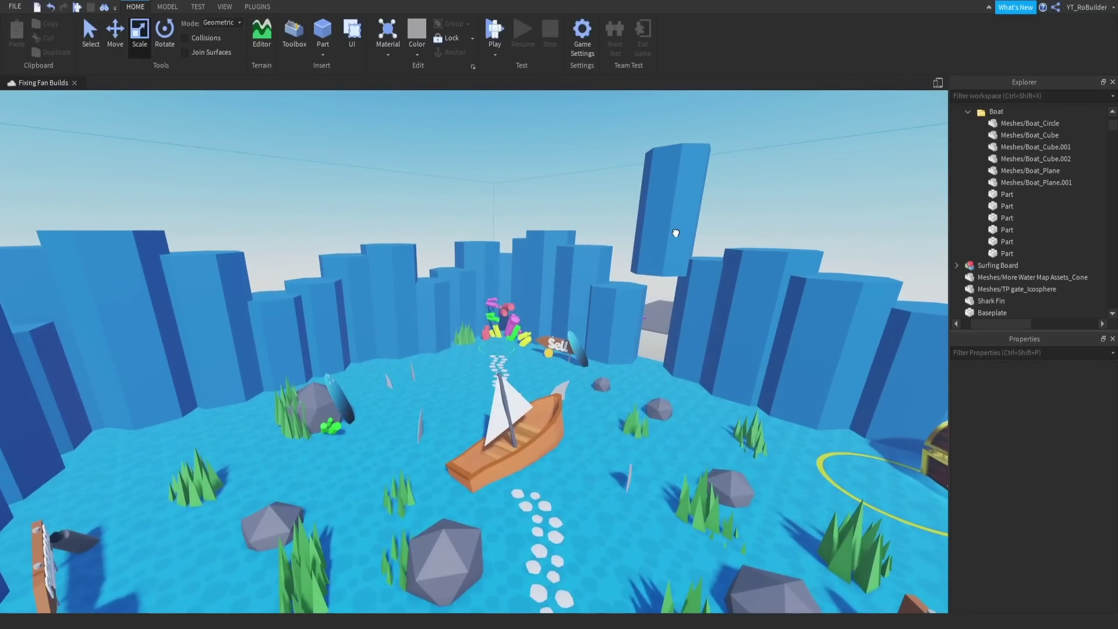
left_click(675, 233)
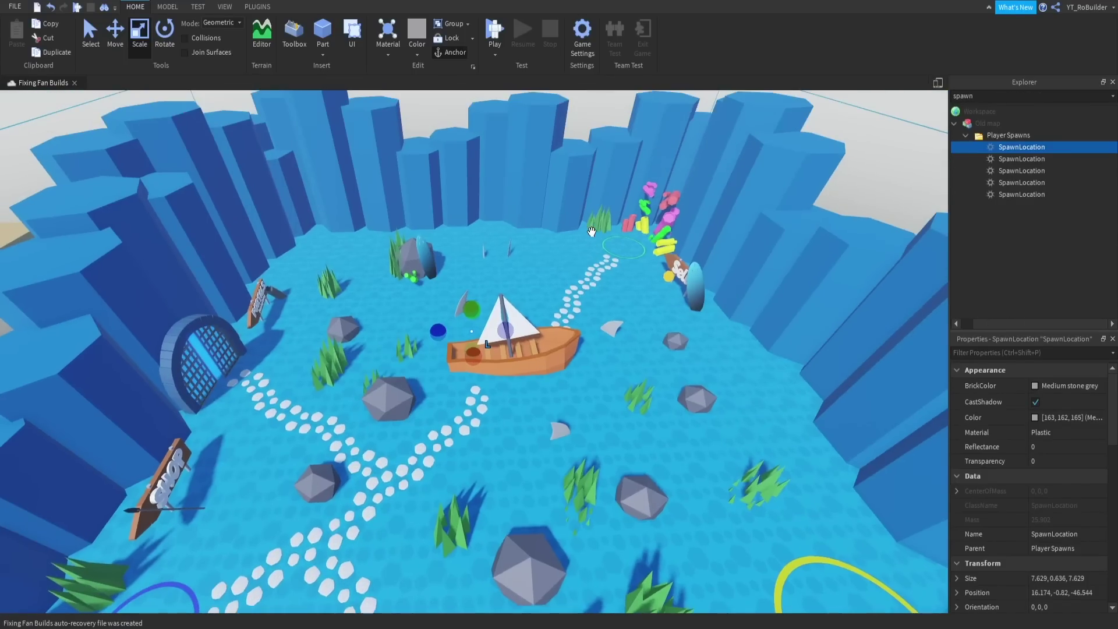
Deselect the spawn location and start a play test of the old map
right_click_drag(581, 160, 580, 157)
left_click(506, 146)
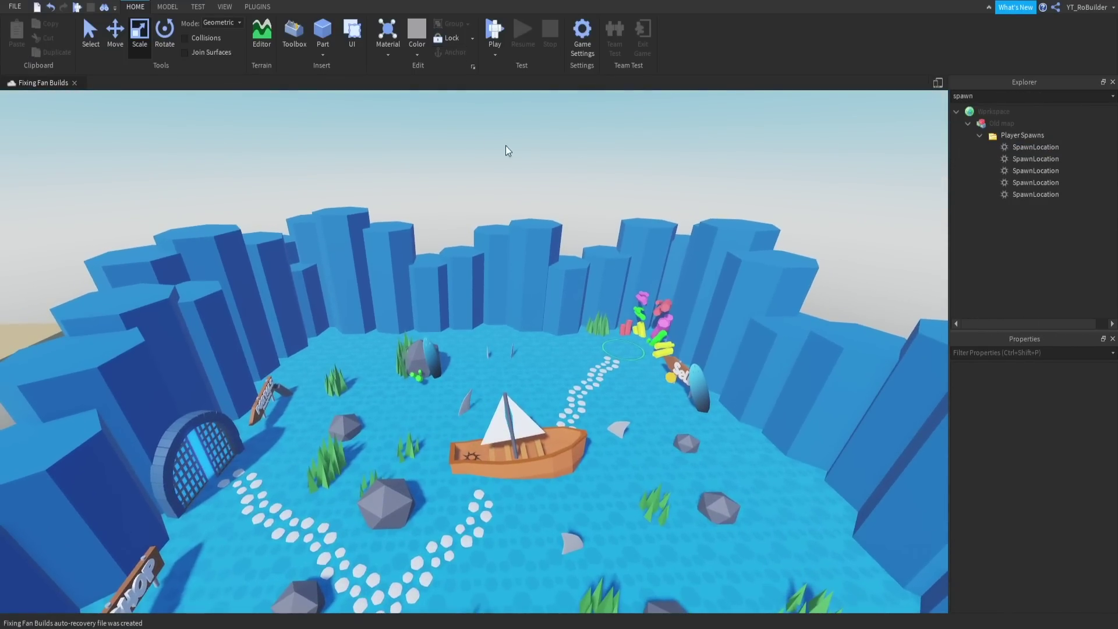
left_click(76, 7)
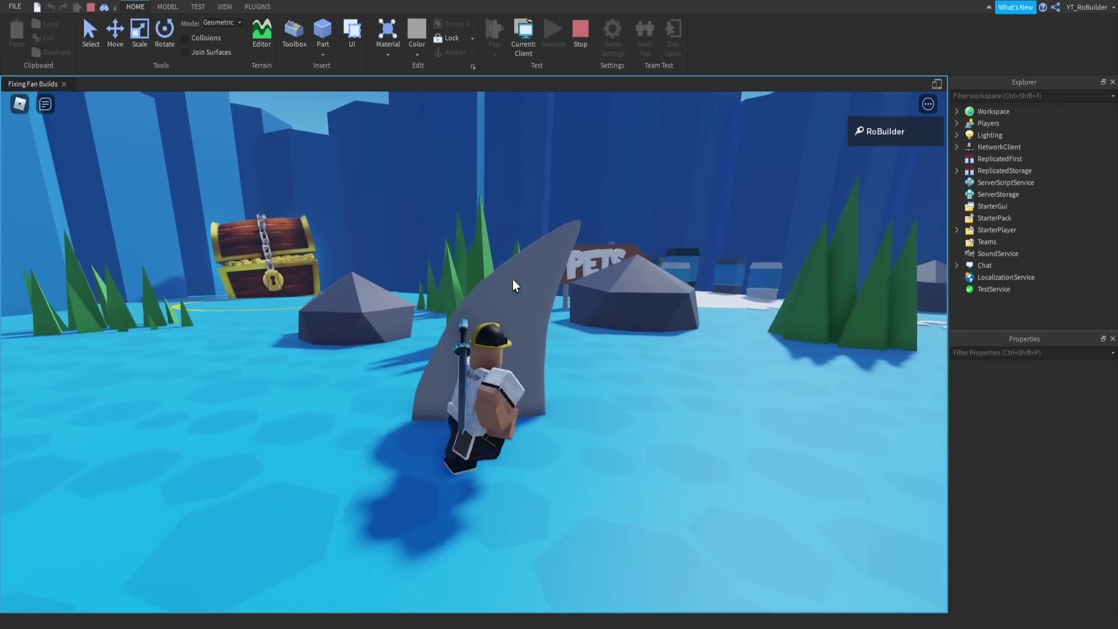
Walk the character to the PETS sign and jump over the pet capsules to check scale and collisions
key("a")
right_click_drag(515, 274, 531, 274)
key("w")
key("a")
key("w")
key("w")
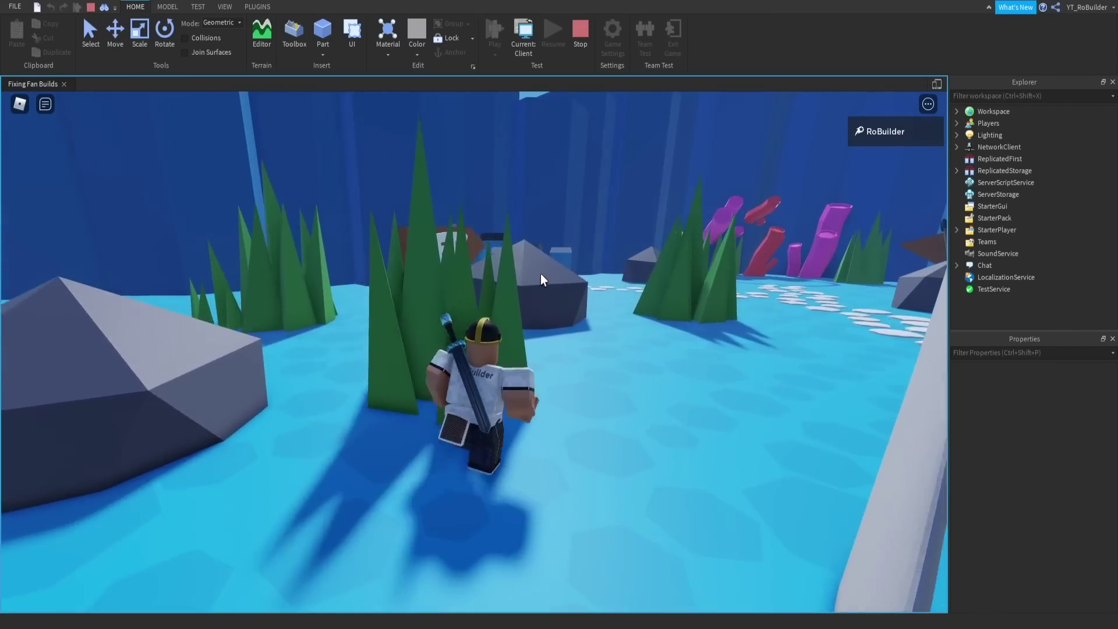
key("w")
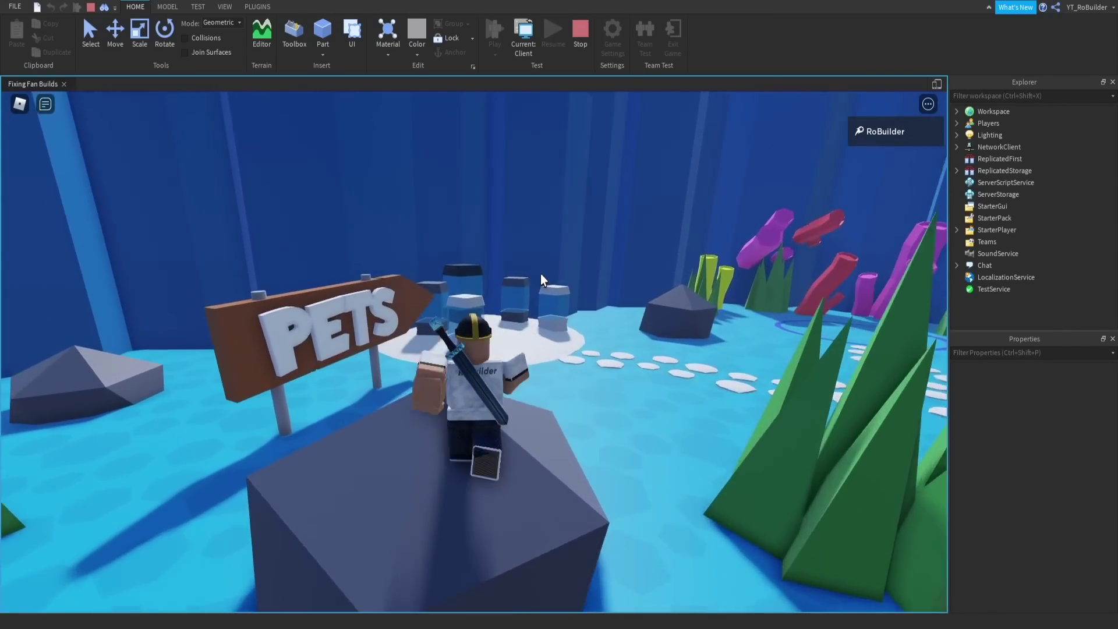
key("w")
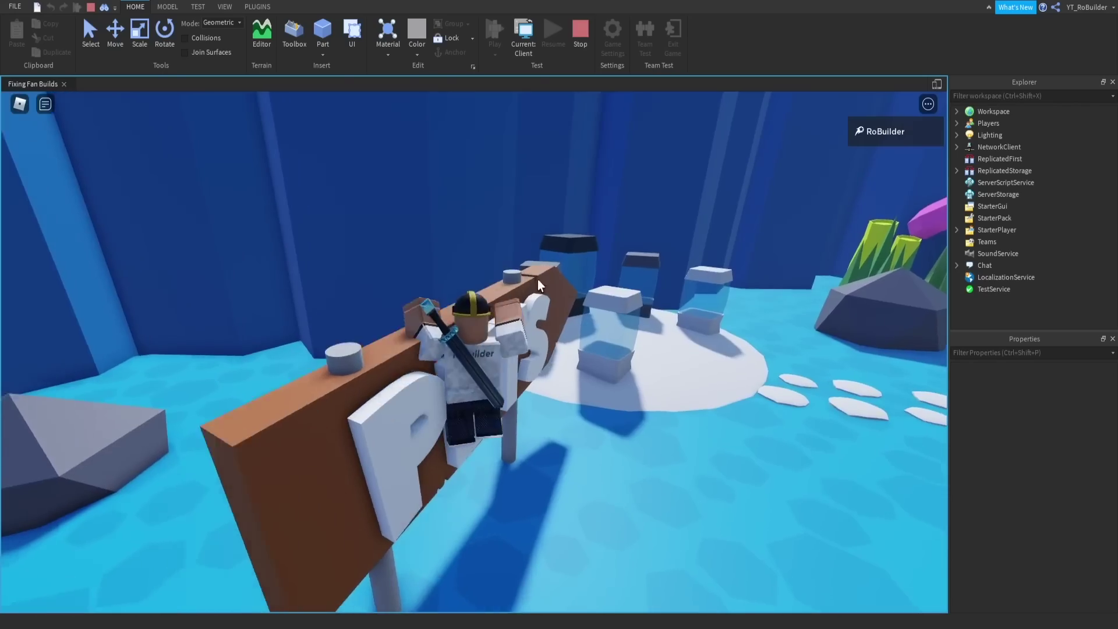
key("w")
key("space")
key("space")
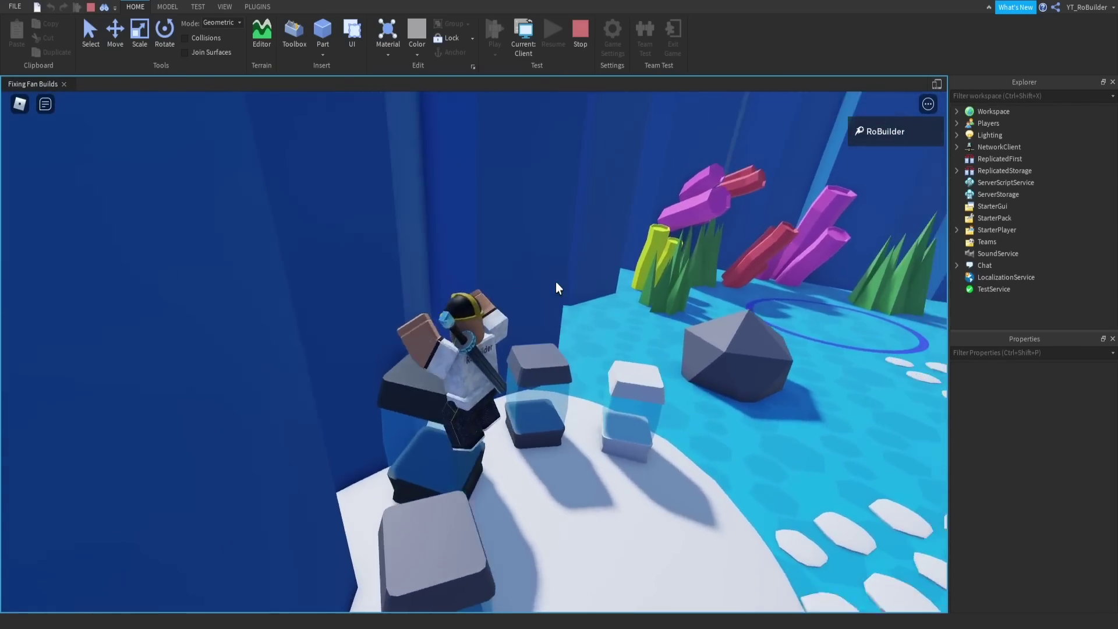
key("w")
key("space")
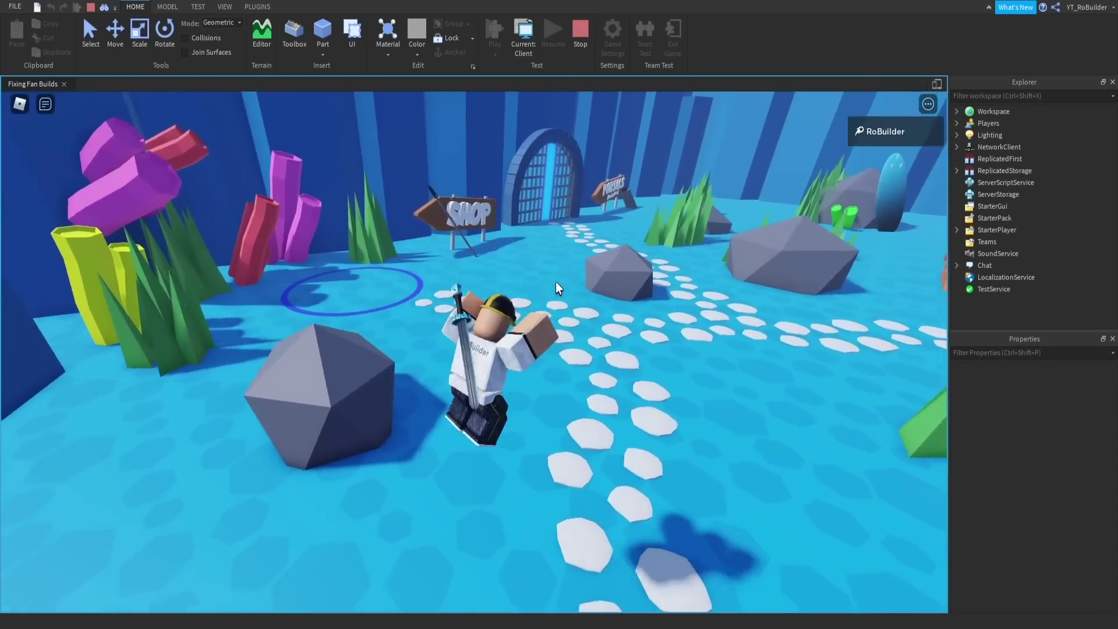
Walk the character across the old map and over a large rock towards the boat
right_click_drag(555, 281, 505, 283)
key("a")
key("w")
key("a")
key("d")
key("w")
key("Left")
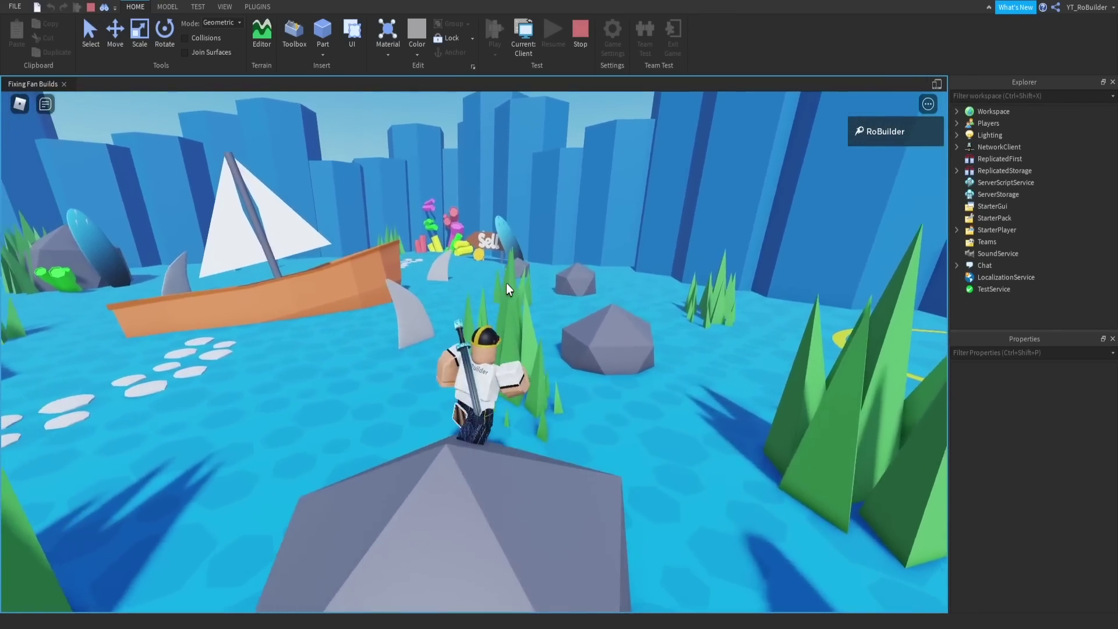
key("w")
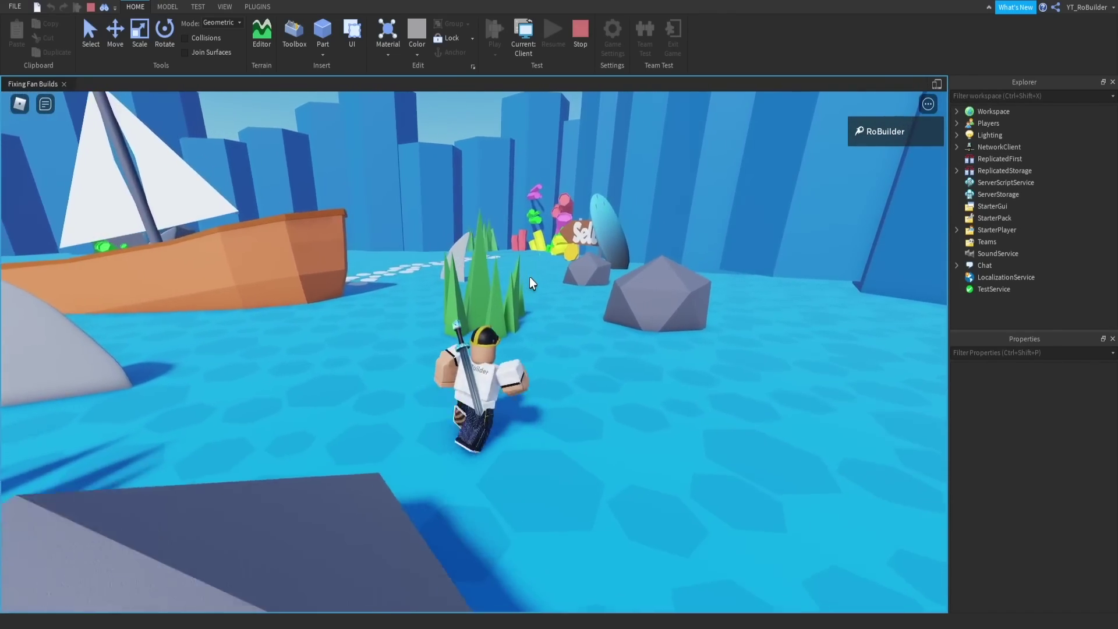
Run the character past the seaweed and rocks and jump onto the surfboard beside the Sell sign
key("w")
key("d")
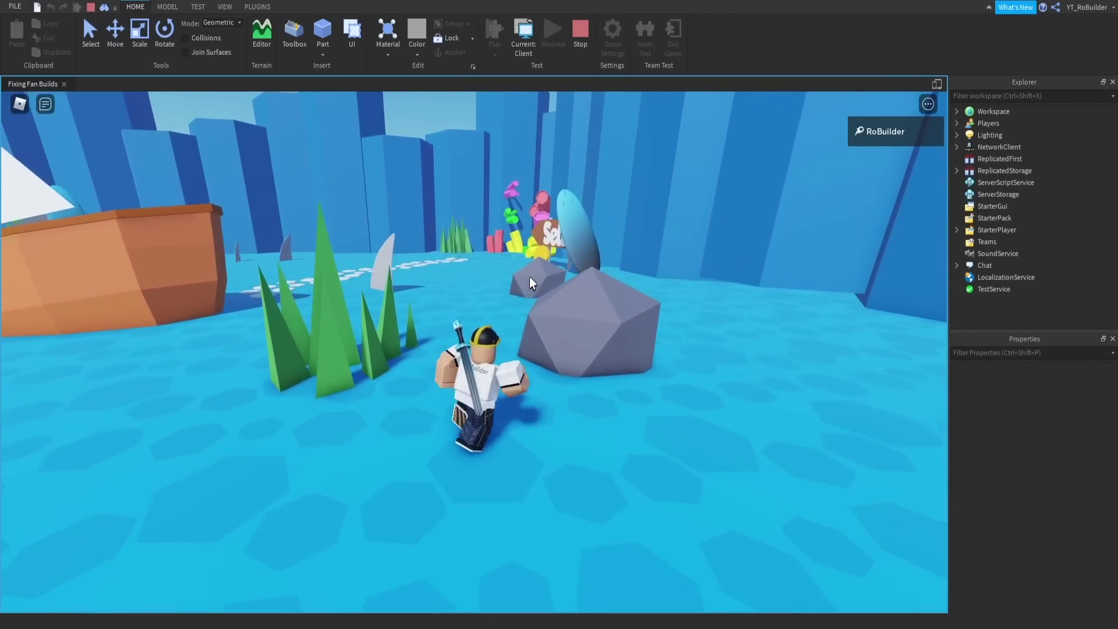
key("space")
key("w")
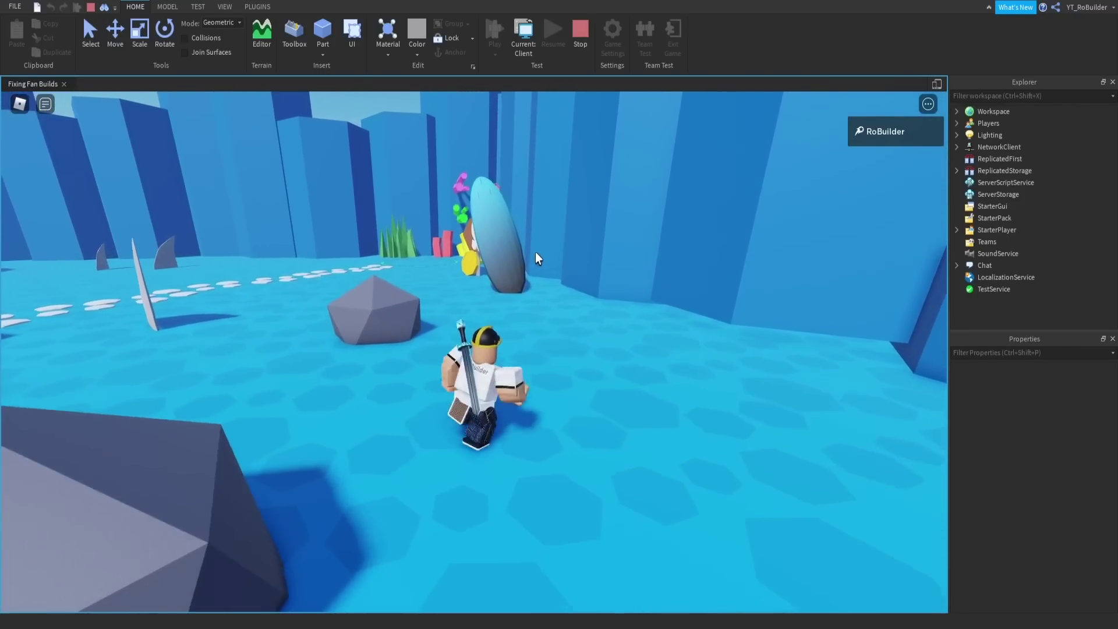
key("w")
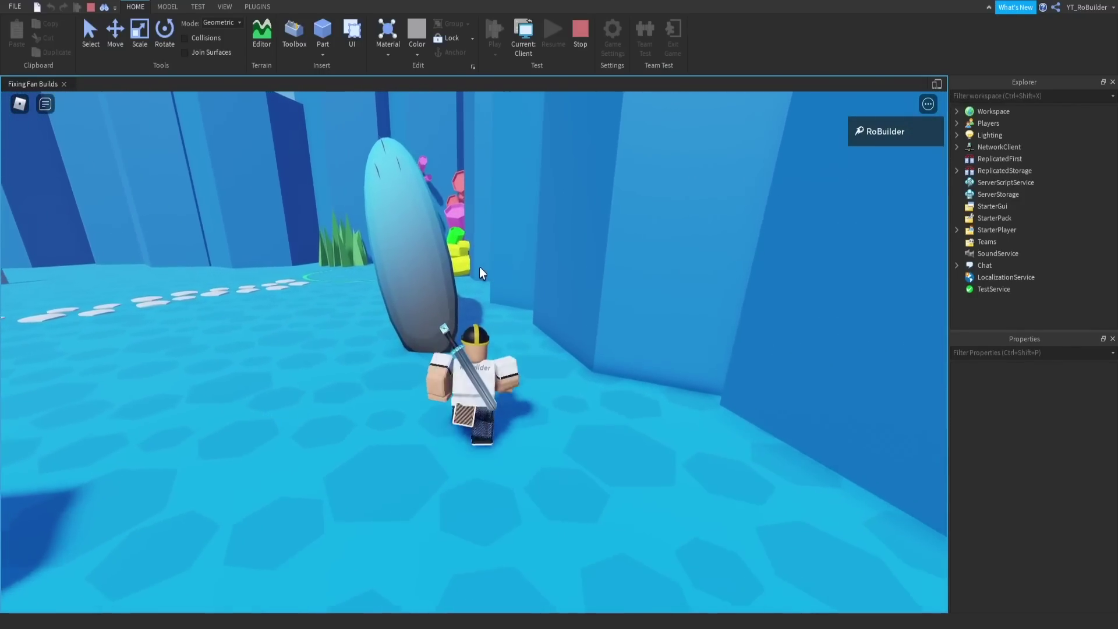
key("w")
key("space")
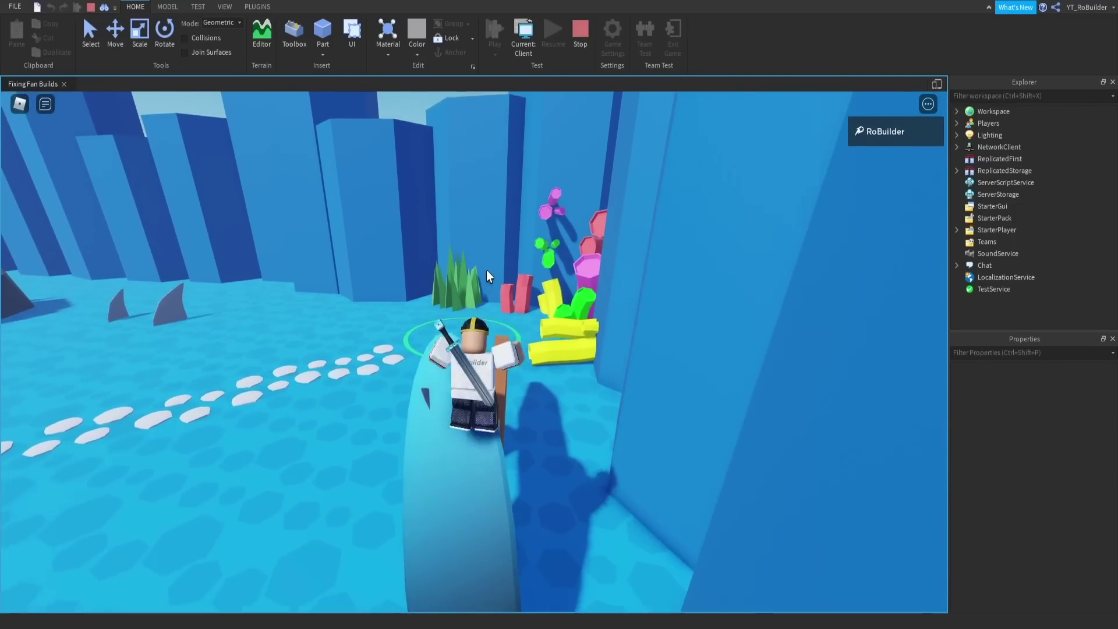
Walk the character back towards the stone path and end the play test
key("w")
right_click_drag(486, 271, 486, 270)
key("w")
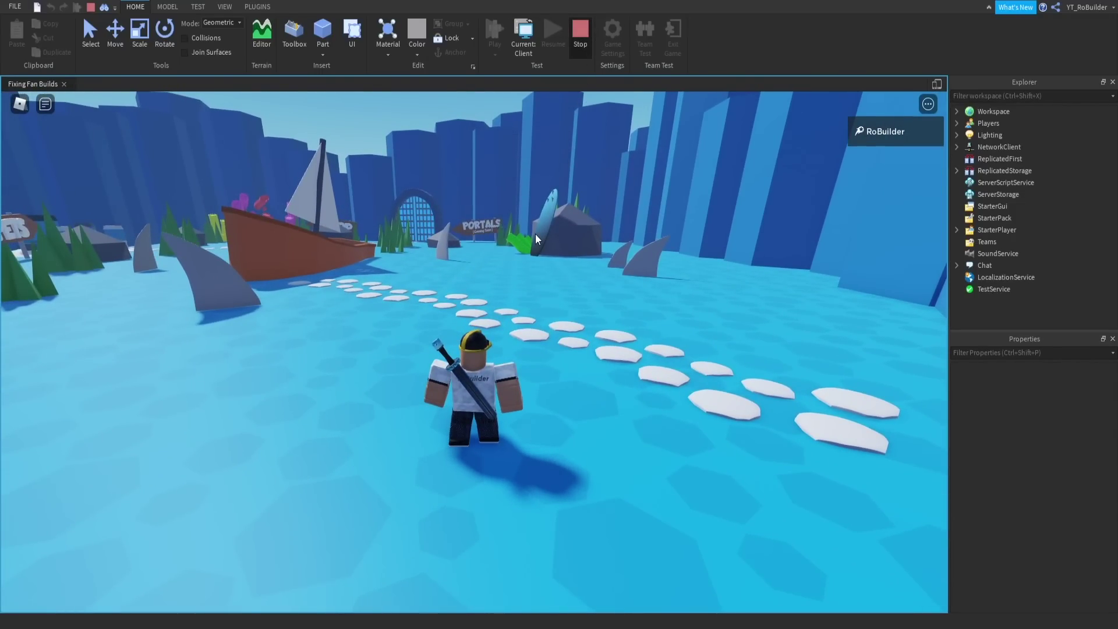
key("shift+F5")
scroll(541, 272, "down", 10)
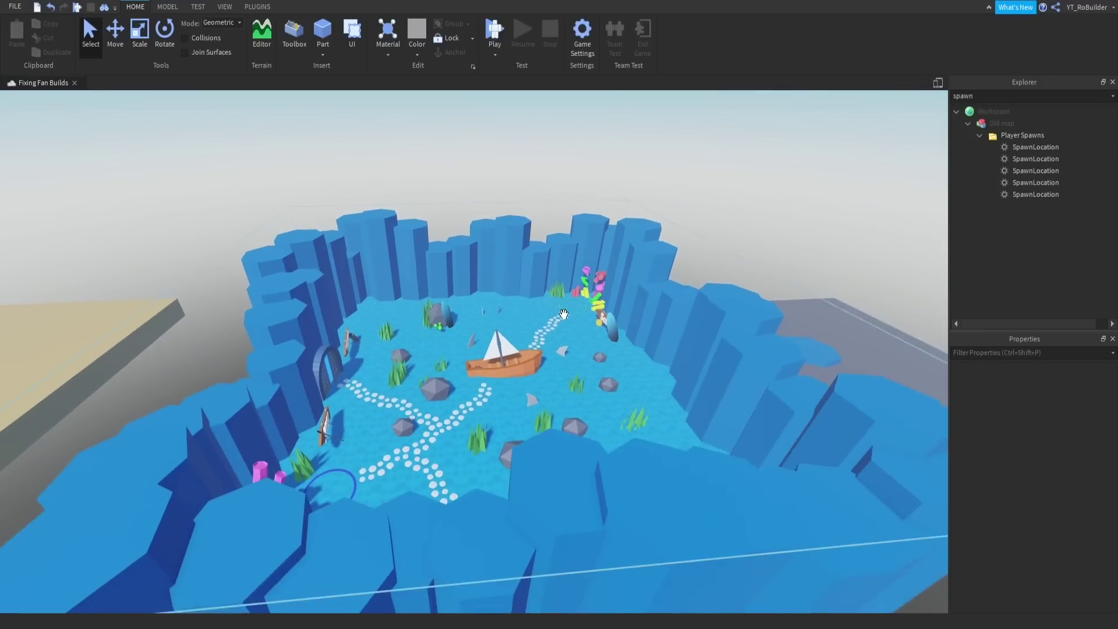
scroll(541, 336, "up", 3)
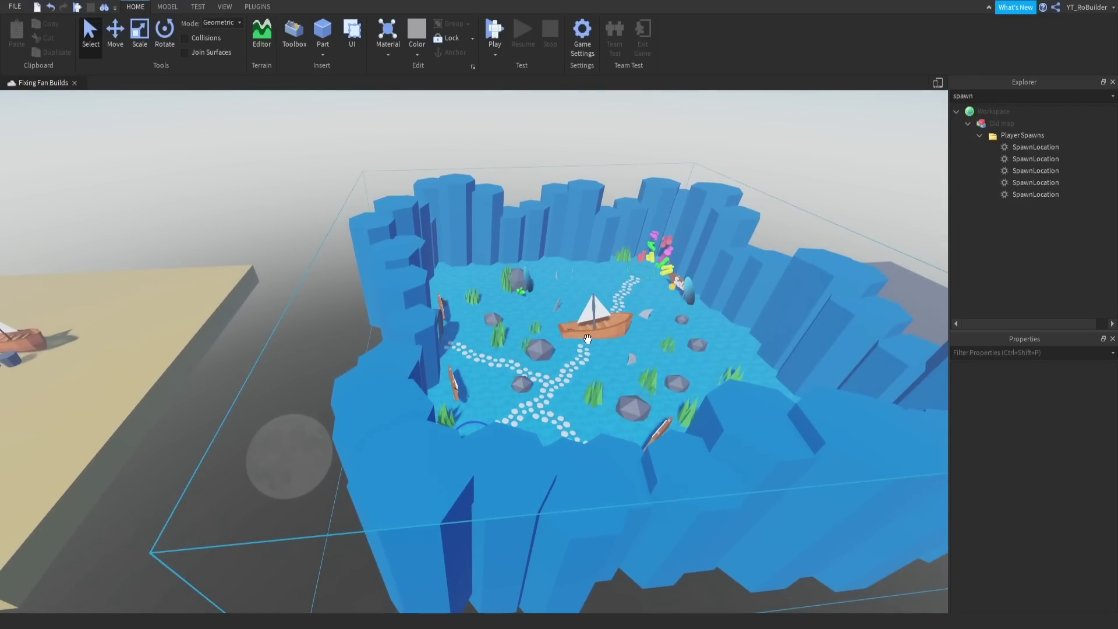
Select the new map's sand-coloured baseplate
key("a")
key("w")
right_click_drag(588, 339, 534, 328)
key("w")
key("s")
left_click(545, 334)
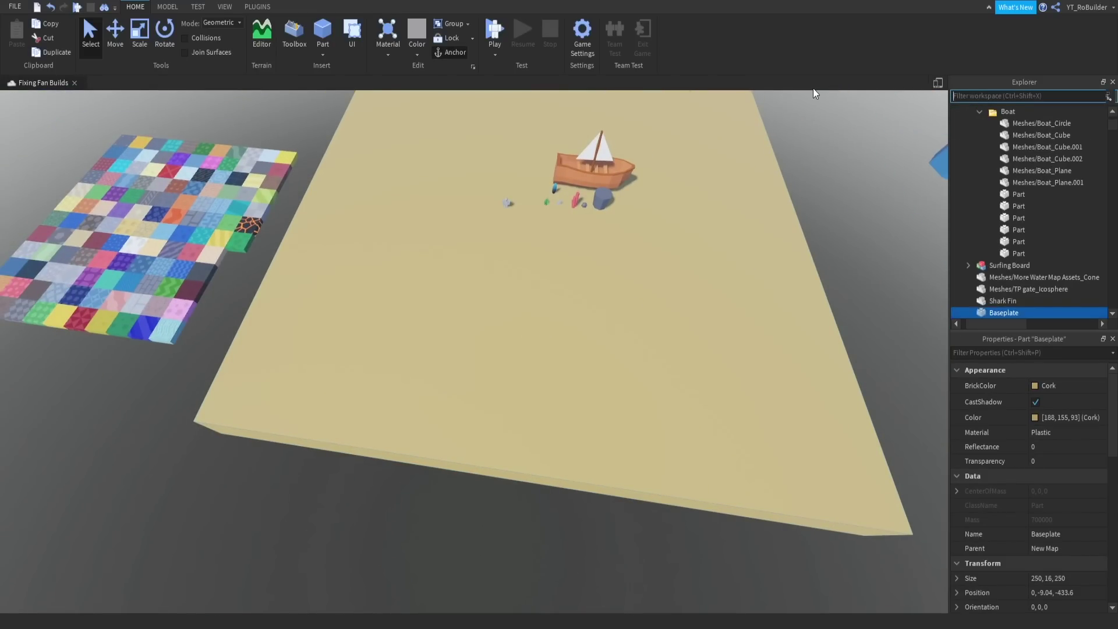
right_click(993, 313)
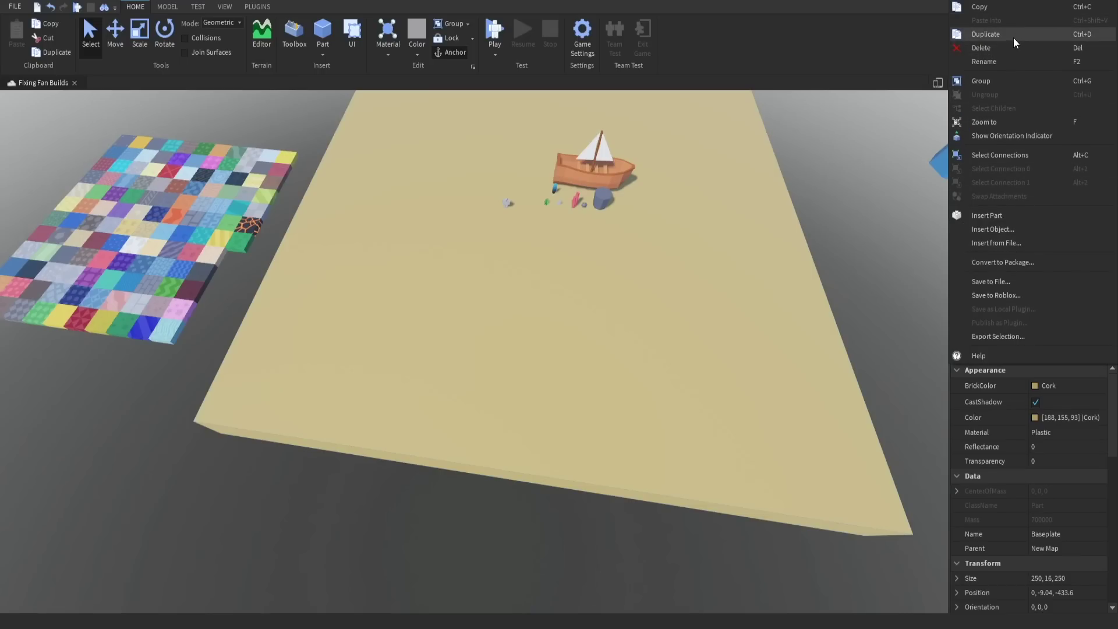
Copy the wavy sand texture from the texture sample board and paste it into the new map's baseplate
right_click_drag(464, 258, 467, 258)
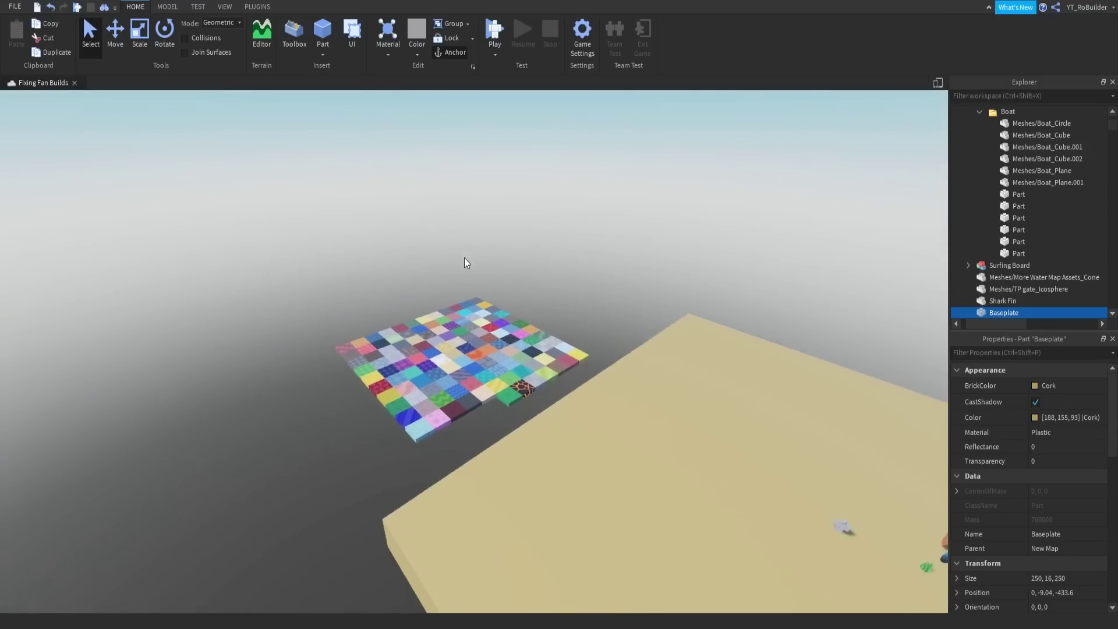
key("w")
scroll(475, 244, "up", 5)
left_click(508, 446)
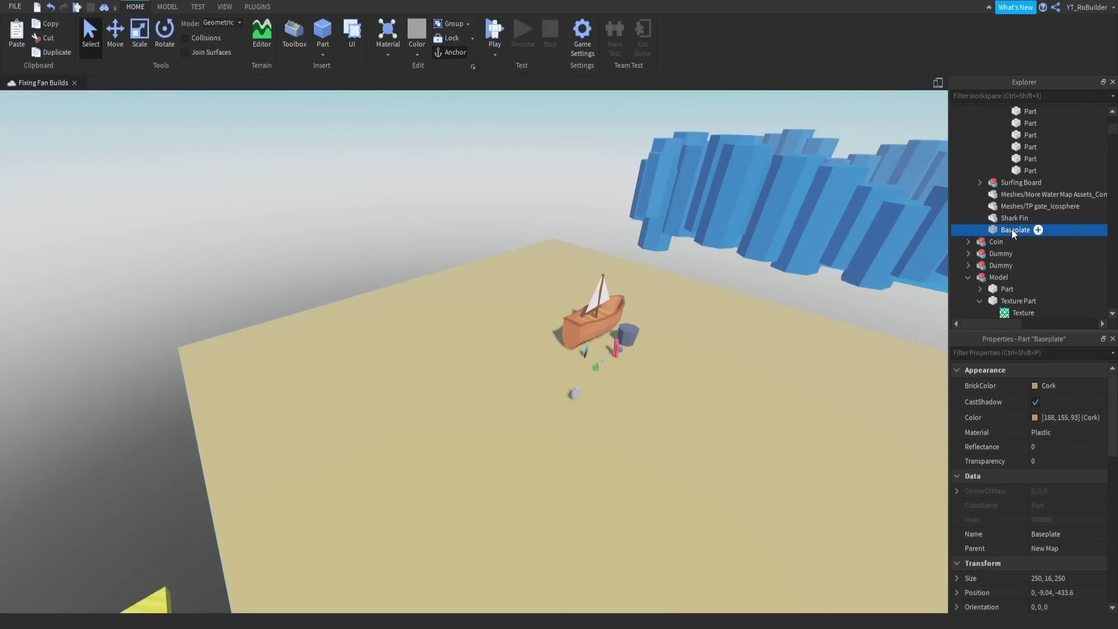
right_click(1012, 229)
left_click(1005, 265)
scroll(657, 282, "up", 10)
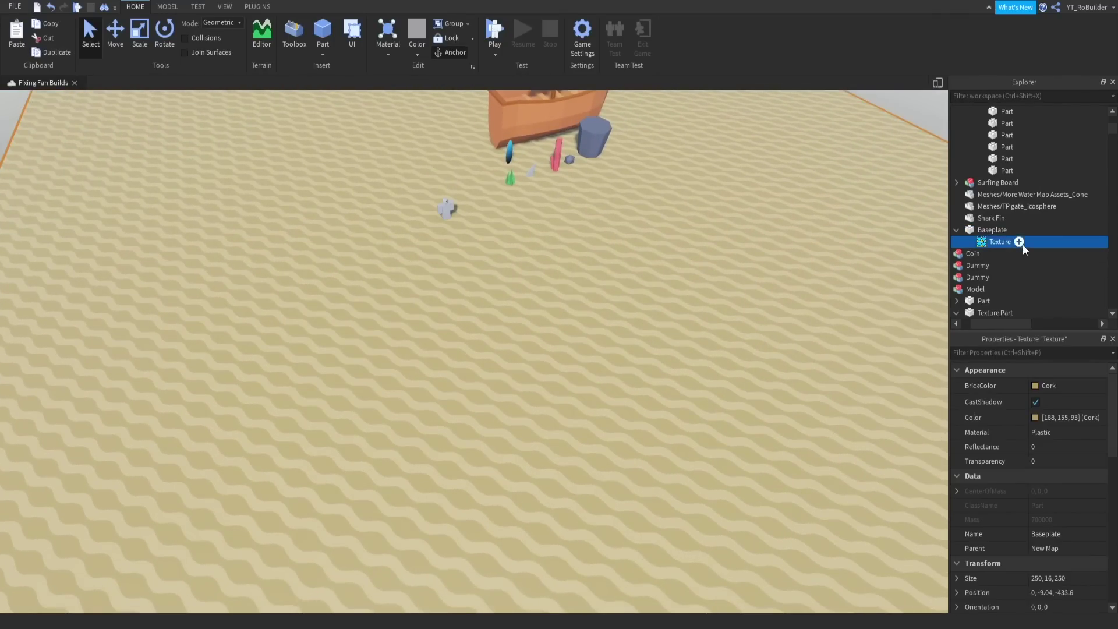
Set the baseplate texture's StudsPerTileU and StudsPerTileV to 15
left_click(1047, 430)
type("1")
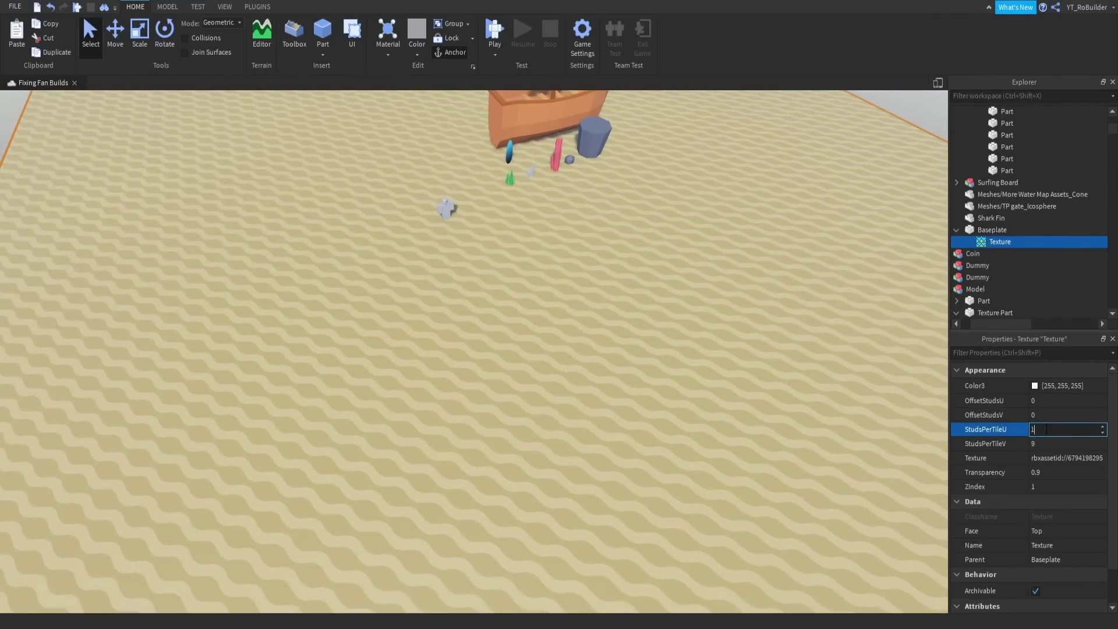
type("5")
left_click(1040, 443)
type("15")
key("Return")
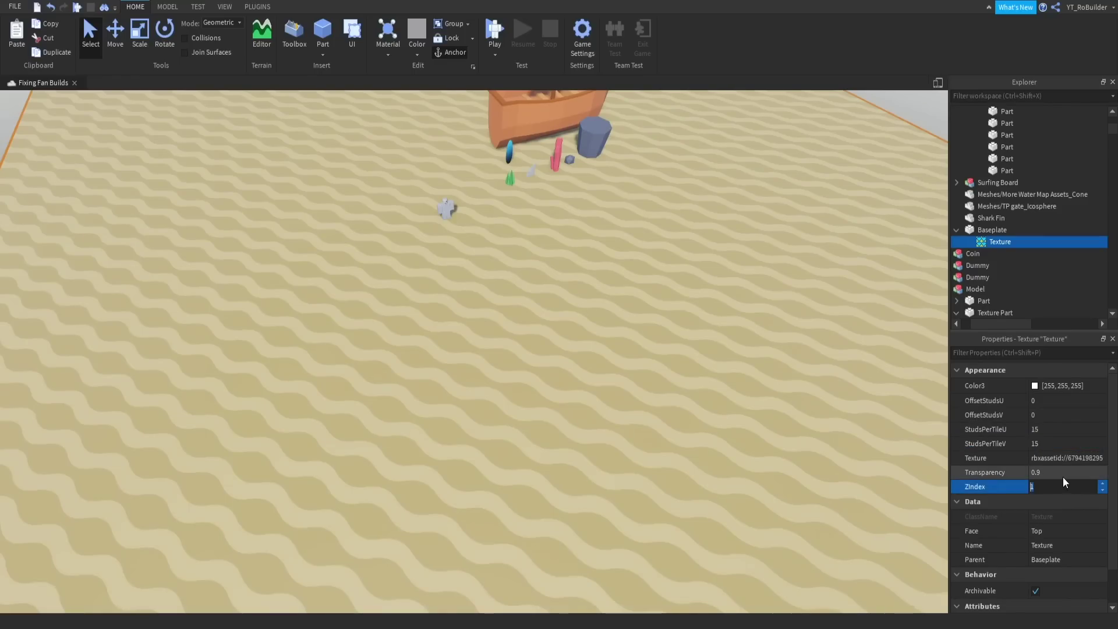
Set the baseplate texture's transparency to 0.97 after trying 0.95
left_click(1063, 473)
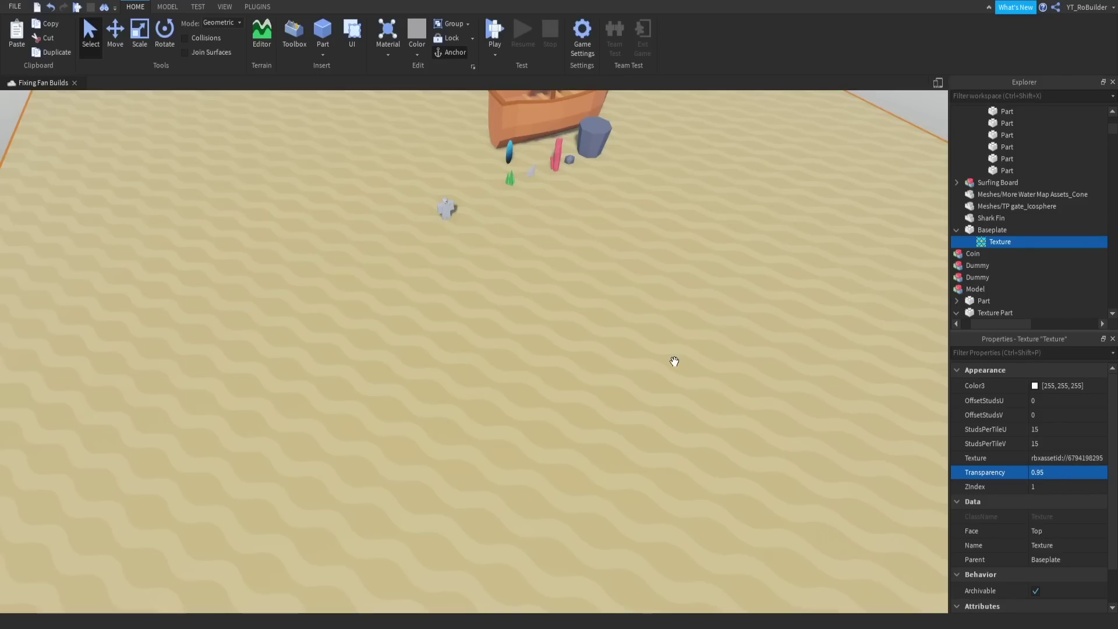
scroll(675, 362, "down", 10)
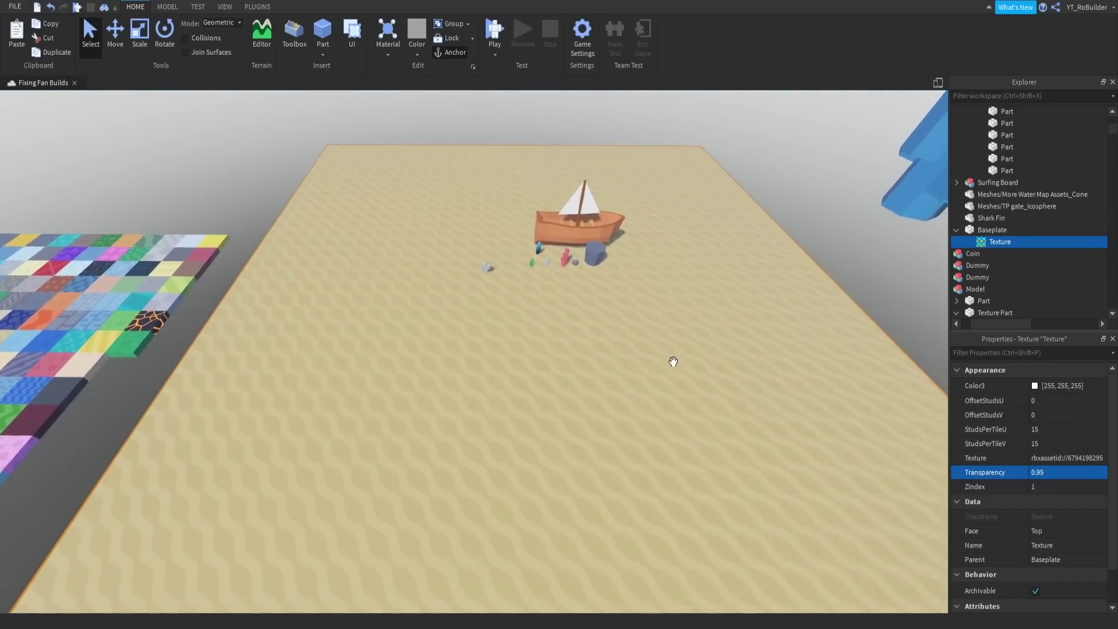
right_click_drag(673, 362, 669, 375)
key("w")
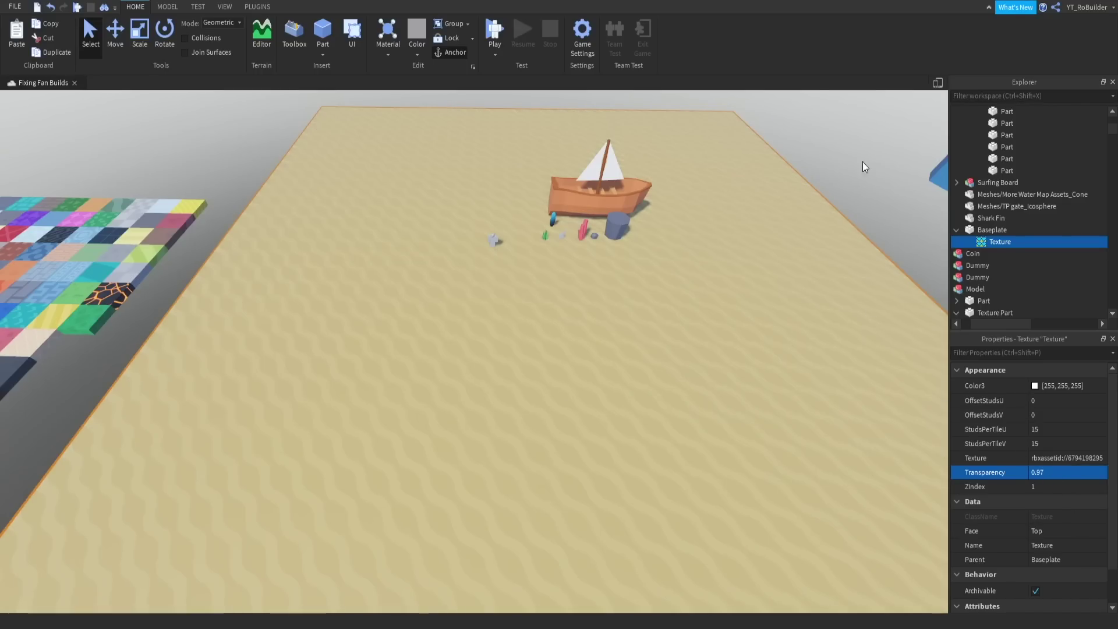
Compare the old map's water floor with the new map's sand floor at close range
scroll(626, 276, "down", 5)
right_click_drag(745, 338, 746, 338)
key("w")
scroll(746, 338, "up", 10)
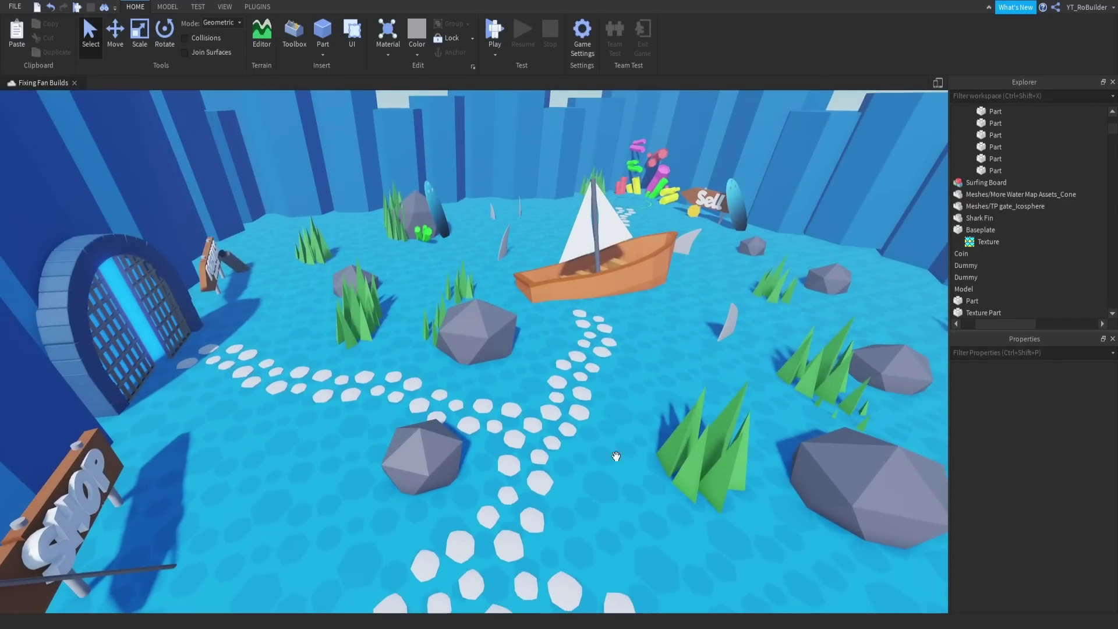
scroll(660, 371, "up", 10)
right_click_drag(698, 382, 660, 371)
scroll(661, 371, "down", 10)
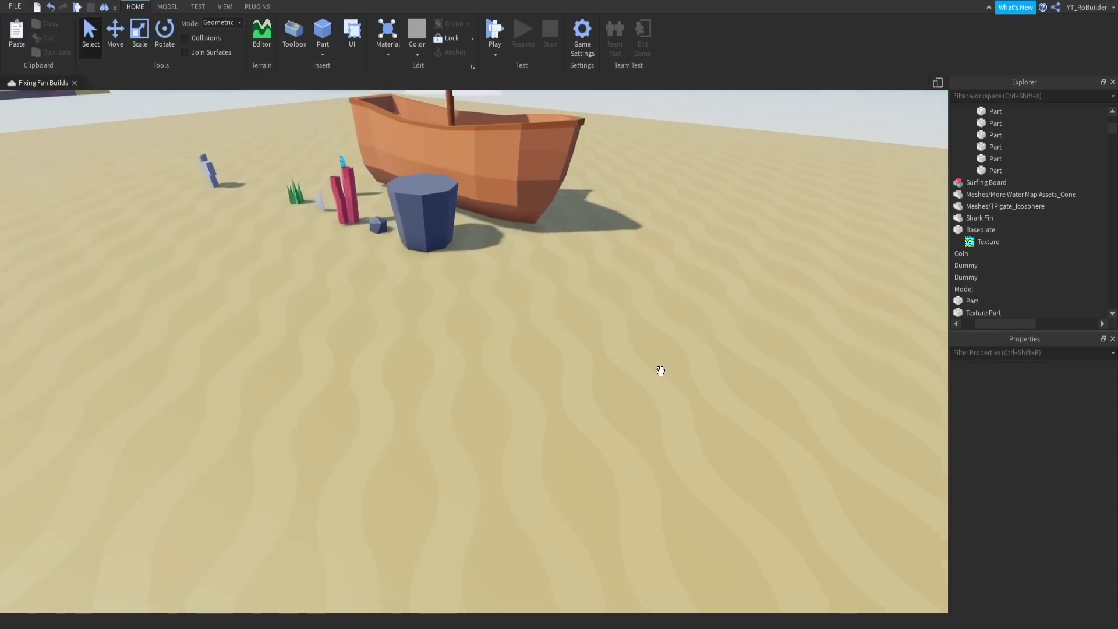
View the old map's layout from above and inspect the stacked rock assets on the grey-blue plate
scroll(661, 371, "up", 3)
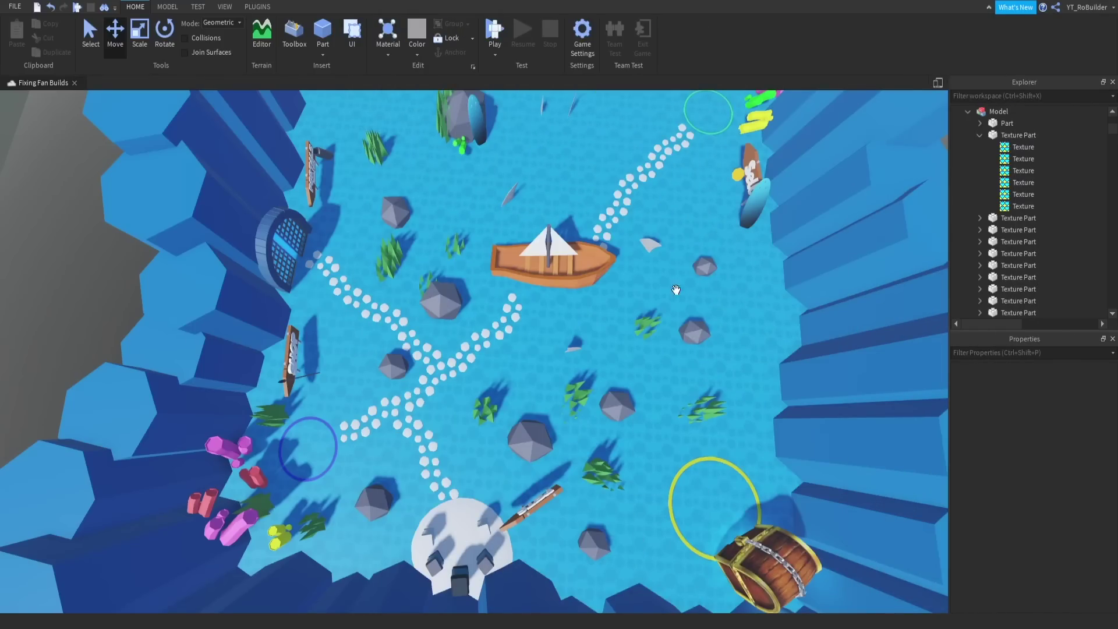
right_click_drag(677, 289, 707, 303)
key("w")
scroll(682, 293, "down", 10)
scroll(649, 288, "up", 10)
key("w")
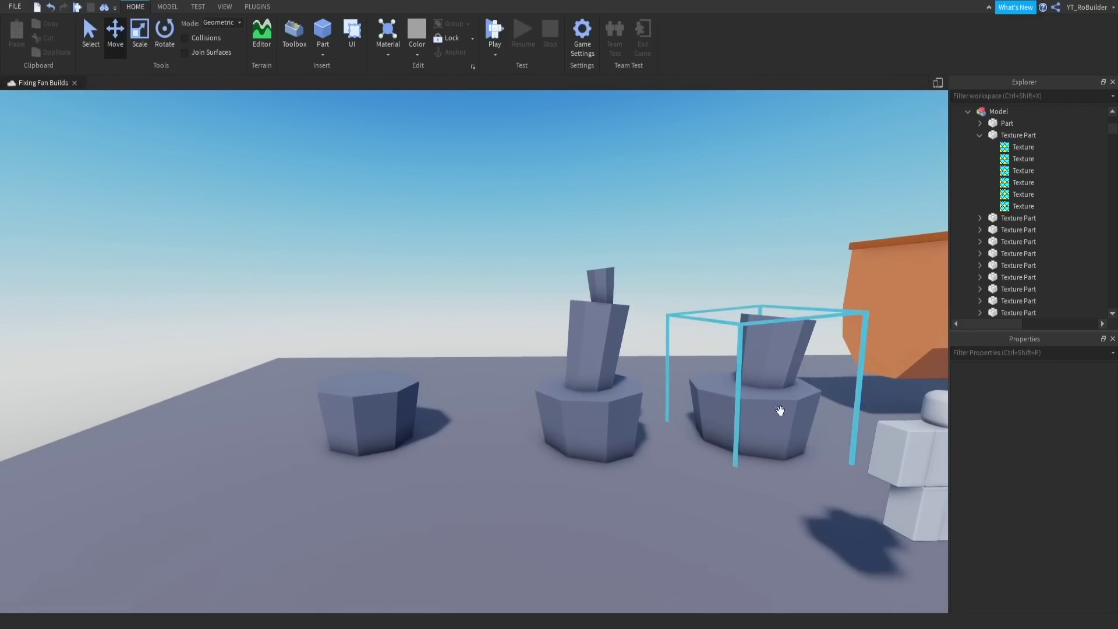
Examine the arrangement of the rock clusters on the new map's sand baseplate from near and far
scroll(654, 483, "down", 10)
right_click_drag(636, 455, 635, 454)
key("w")
key("s")
key("s")
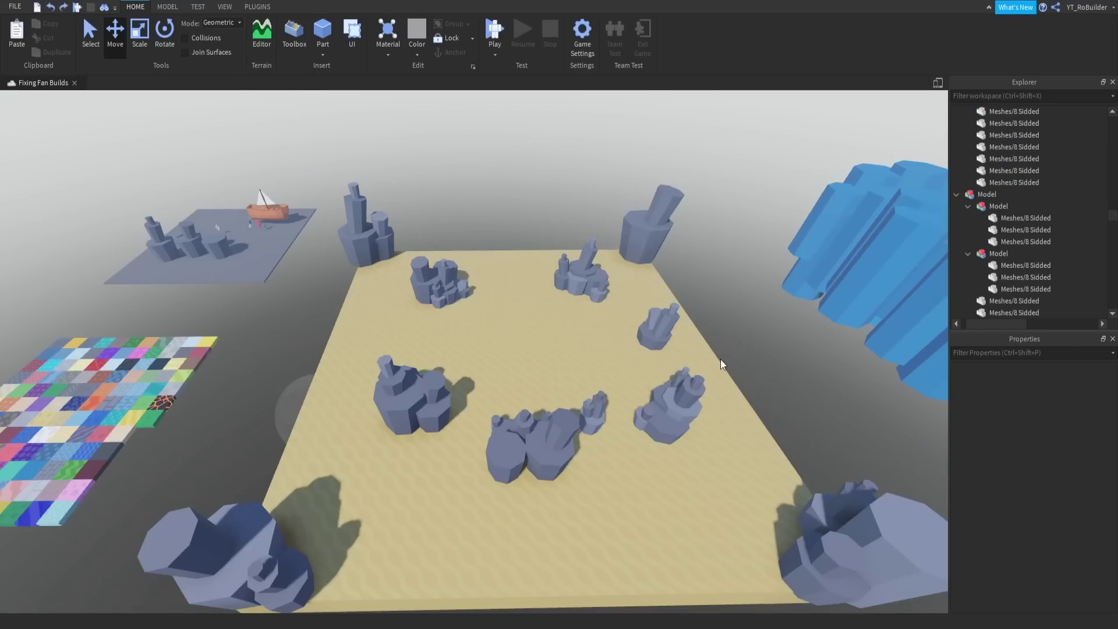
scroll(583, 315, "up", 5)
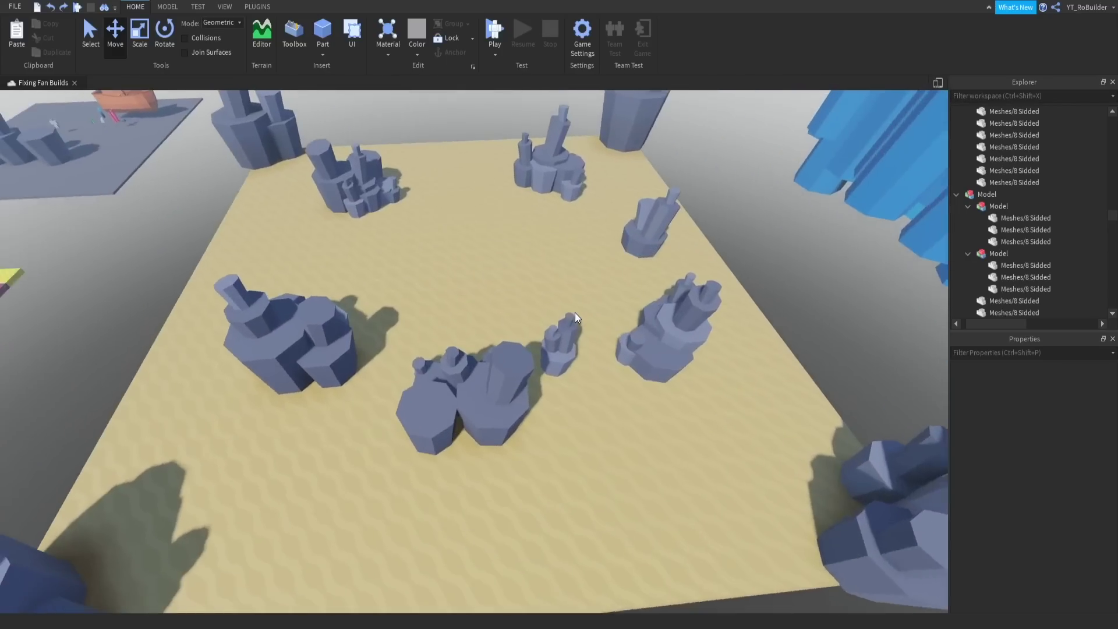
scroll(565, 317, "up", 8)
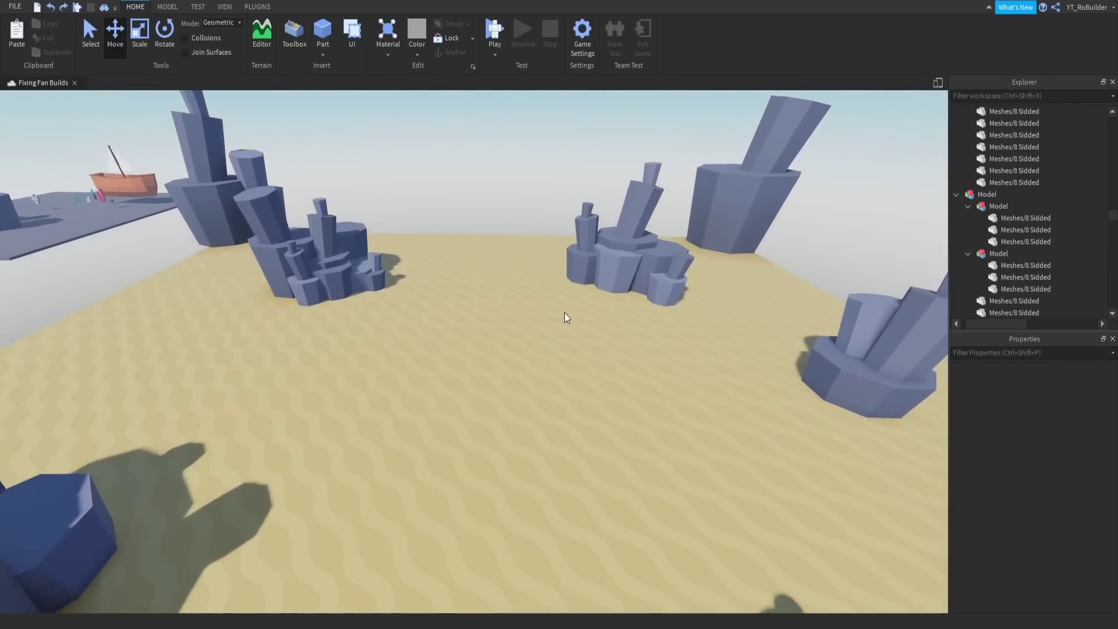
scroll(565, 312, "down", 10)
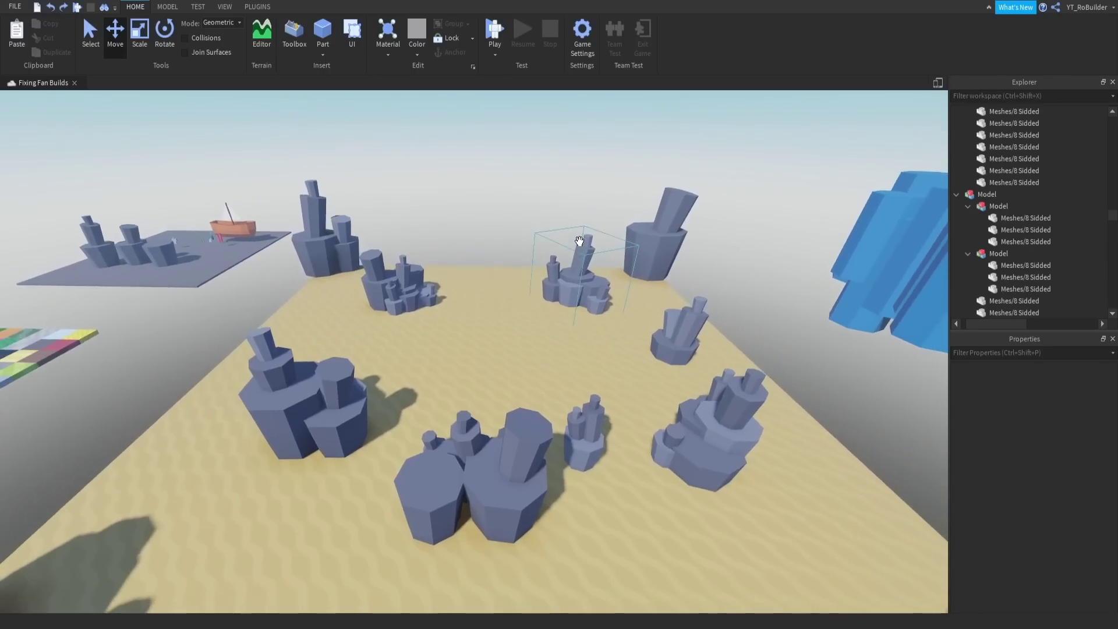
scroll(574, 255, "down", 5)
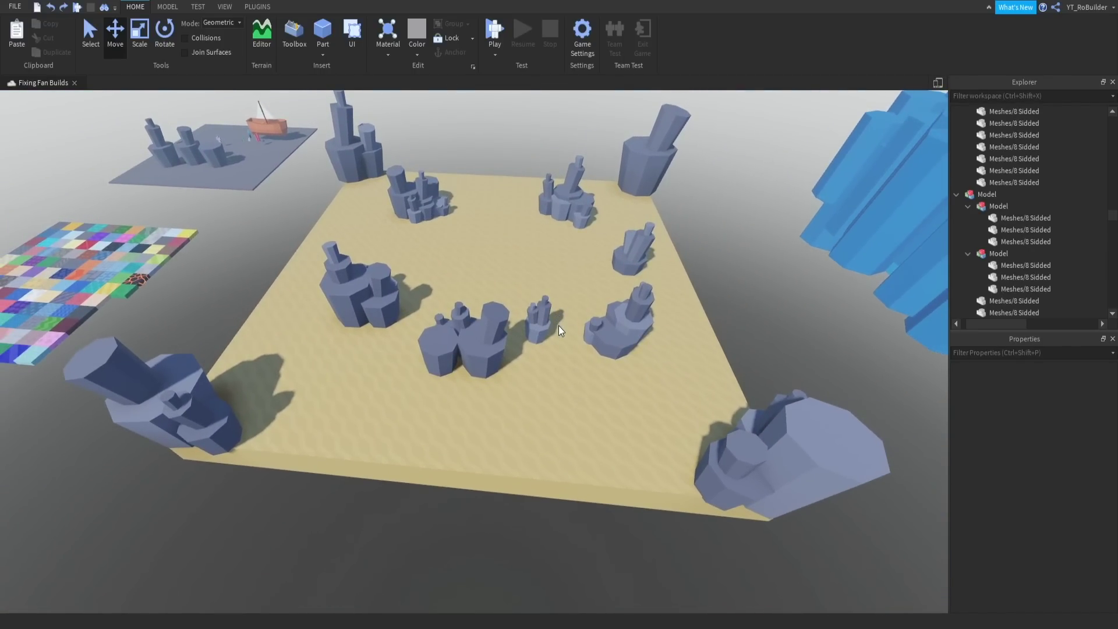
scroll(561, 323, "up", 10)
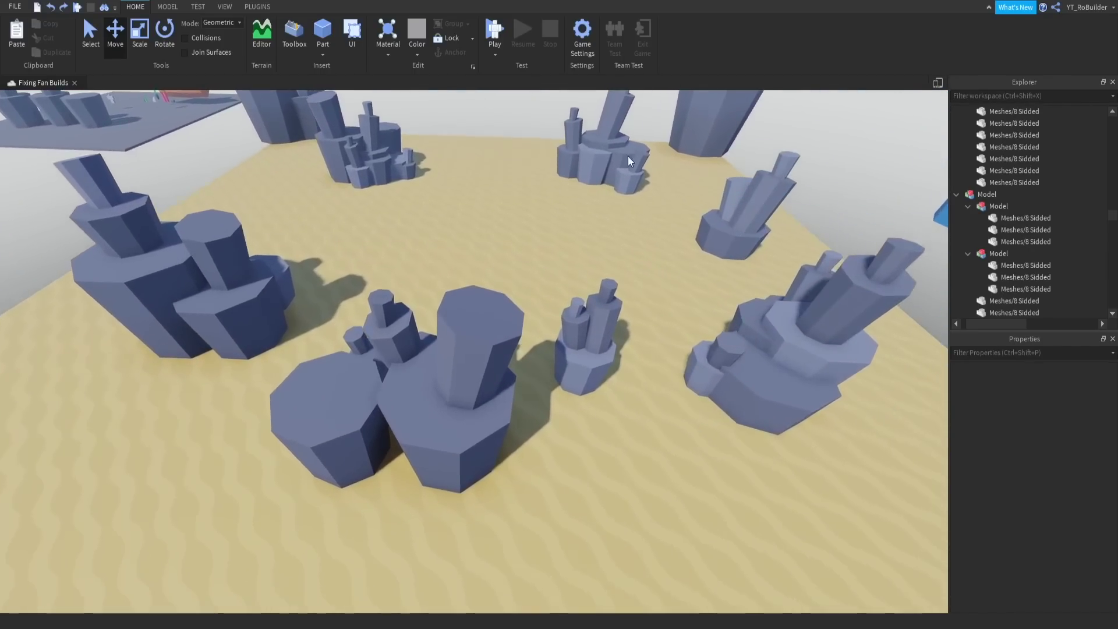
Try moving a rock cluster about 19 studs towards the middle of the sand baseplate, undo the move and deselect the cluster
right_click_drag(582, 292, 583, 292)
key("w")
key("w")
key("s")
left_click(583, 292)
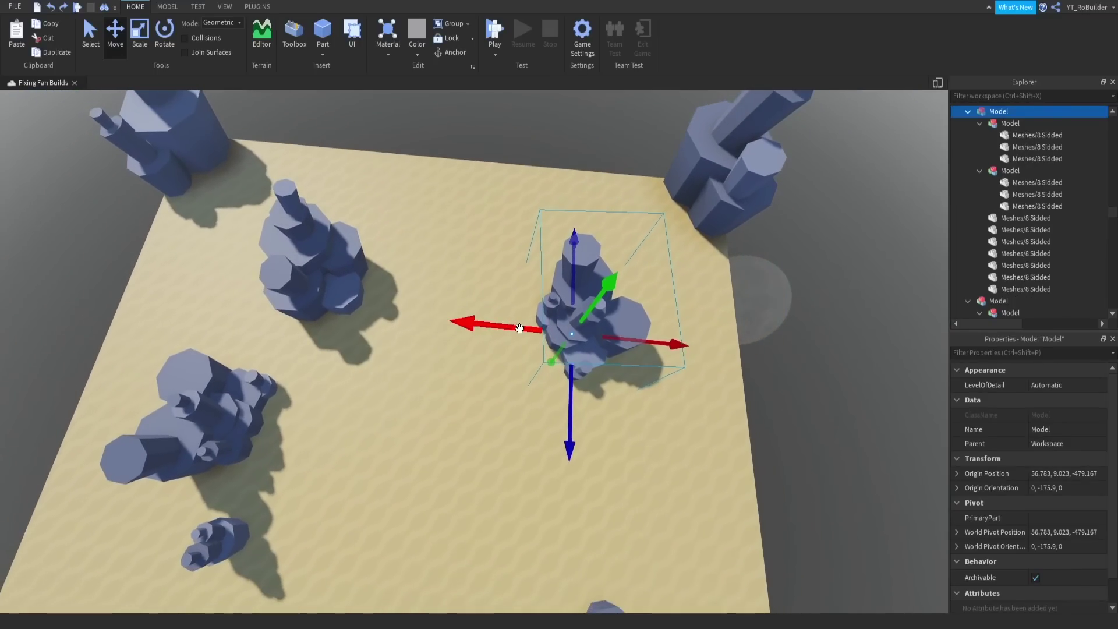
left_click_drag(519, 328, 468, 325)
left_click(164, 34)
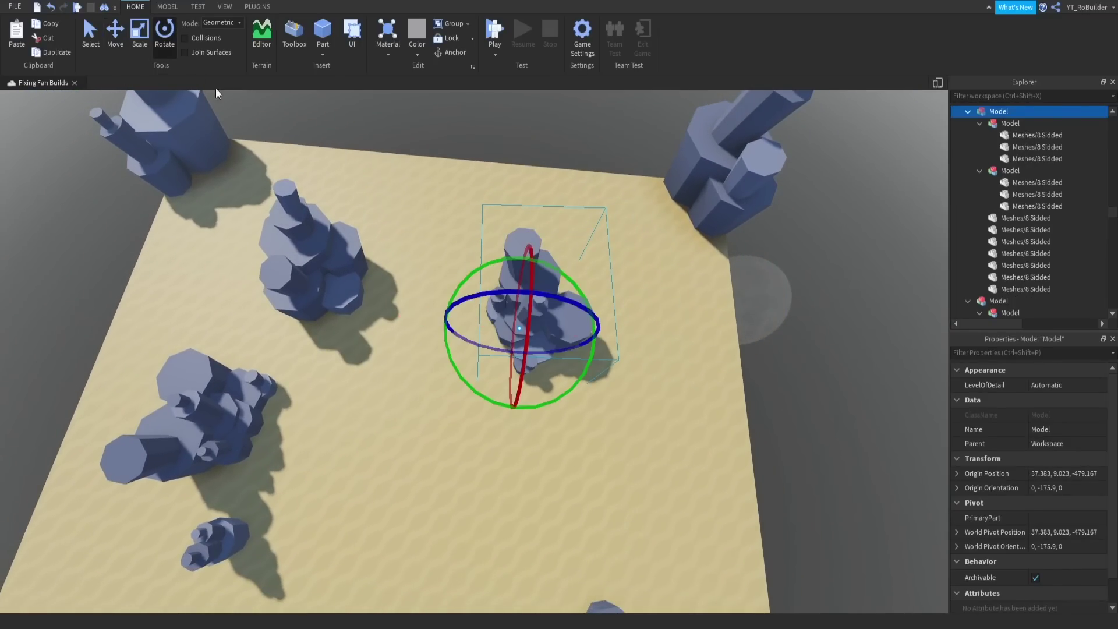
key("ctrl+z")
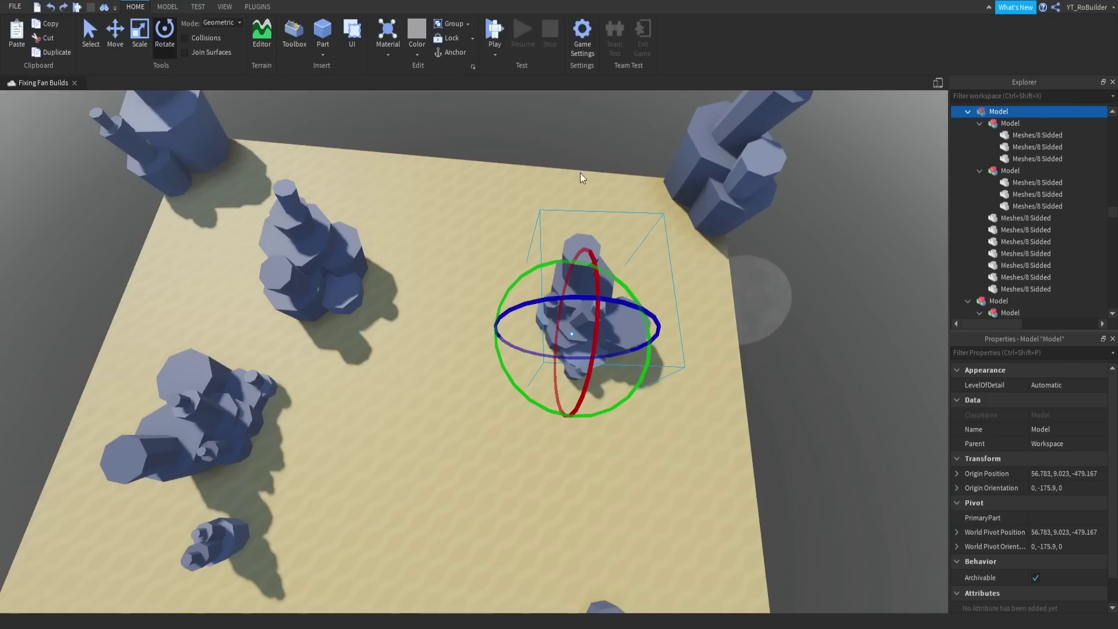
left_click(477, 132)
Look around the old map's walls, rocks, stone paths and portal gate
right_click_drag(602, 308, 602, 309)
key("w")
key("w")
right_click_drag(651, 267, 639, 218)
key("w")
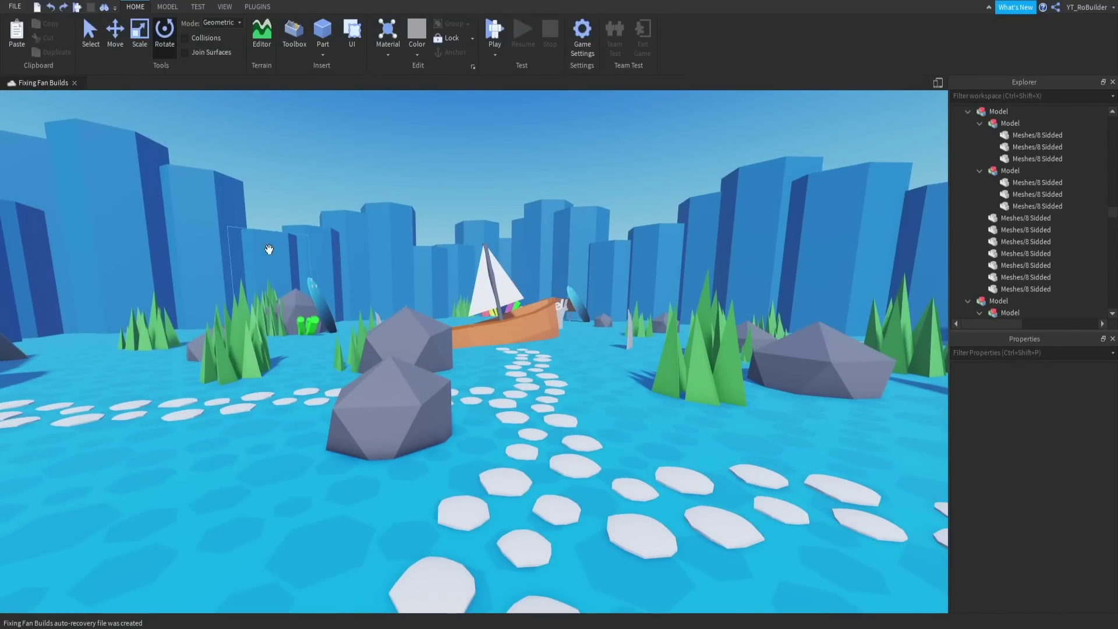
right_click_drag(620, 223, 620, 223)
key("w")
key("s")
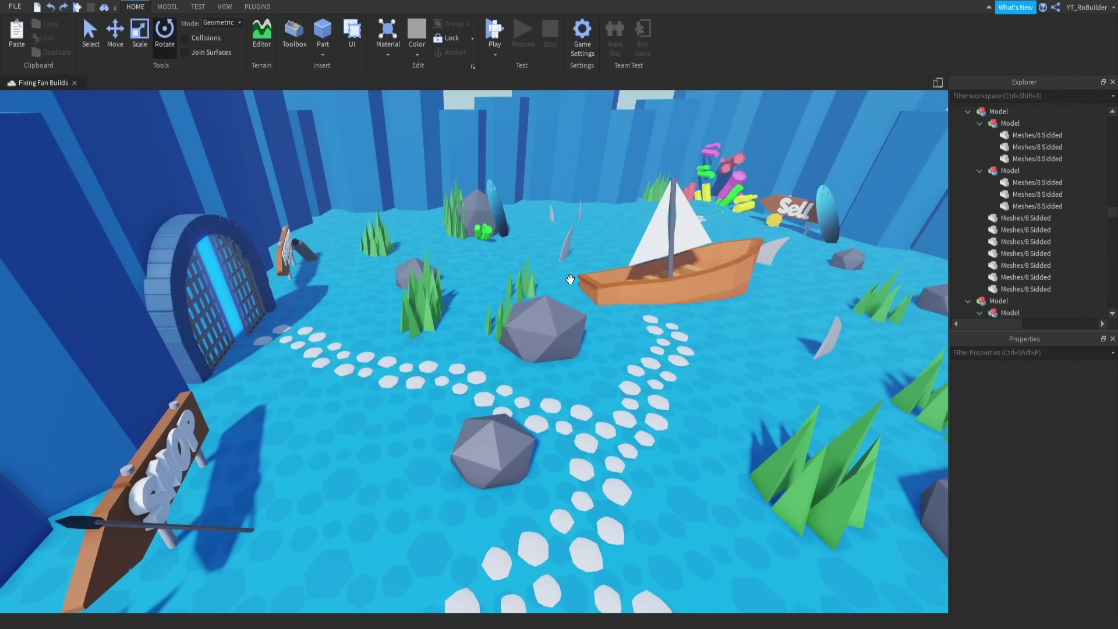
Select the transparent prop block part in the old map's portal gate and view the gate up close
key("w")
right_click_drag(524, 260, 526, 264)
key("a")
left_click(531, 272)
right_click_drag(837, 286, 838, 286)
key("d")
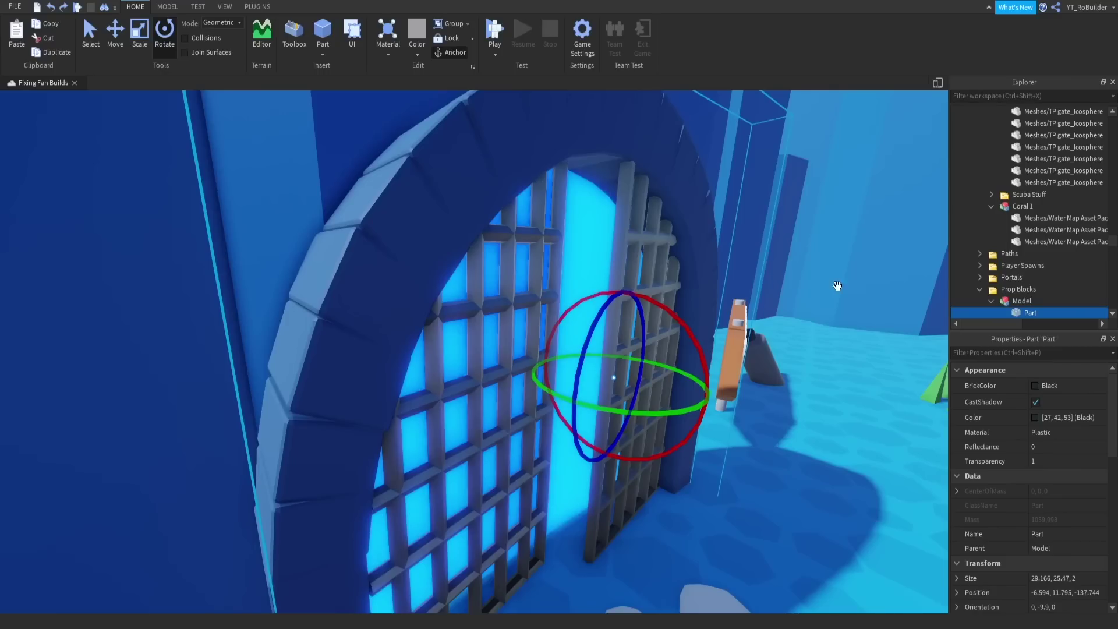
Copy the old map's Portals folder and paste a duplicate of it into the Workspace
left_click(1016, 300)
key("f")
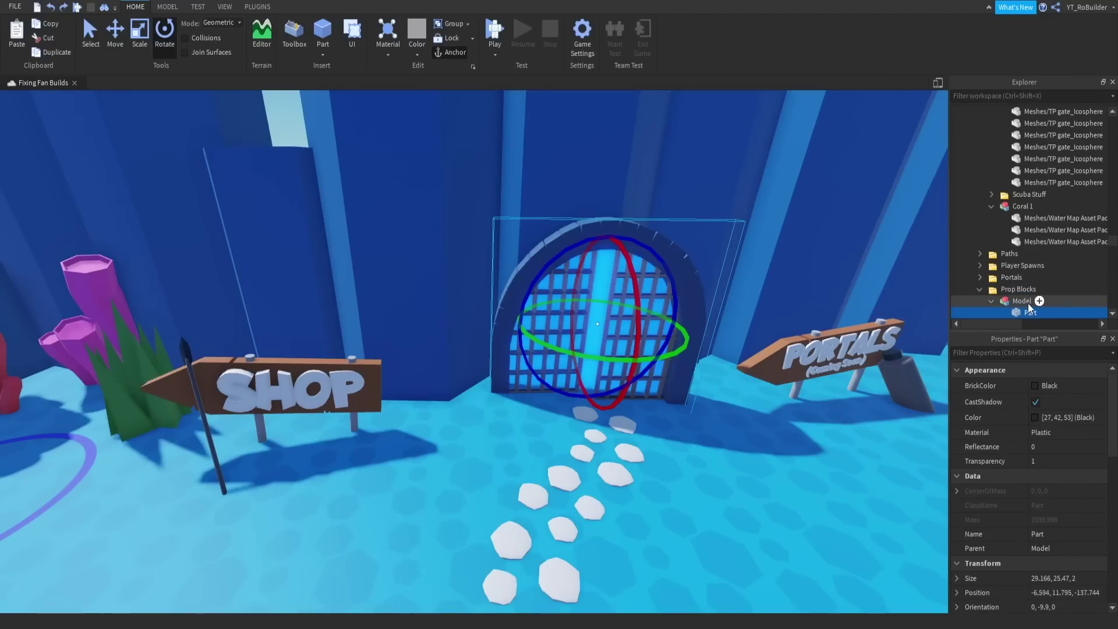
left_click(967, 301)
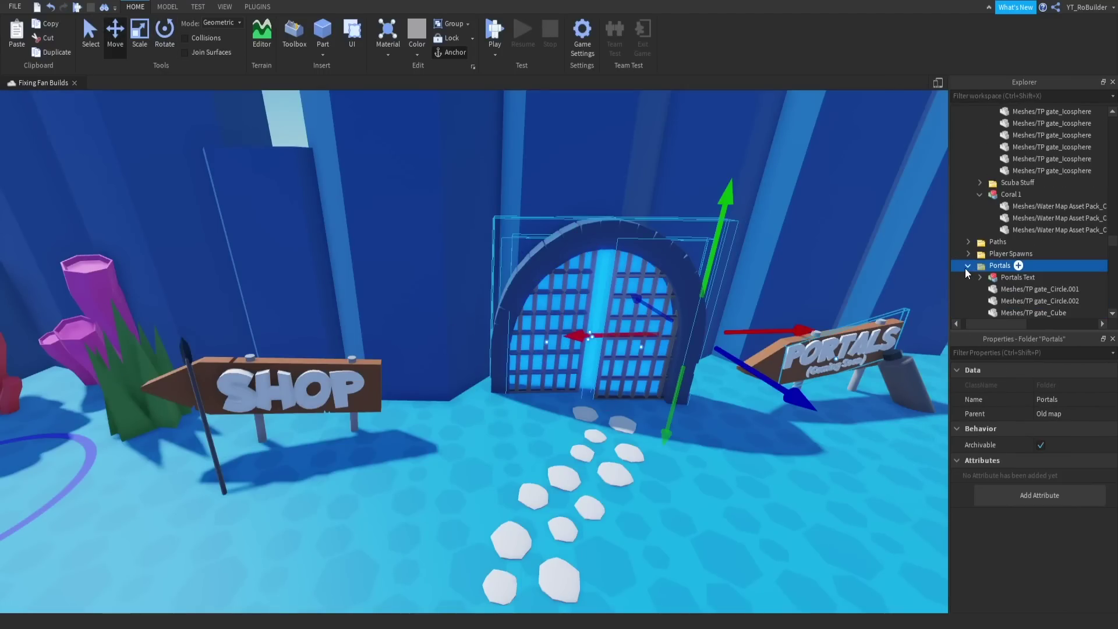
left_click(968, 267)
right_click_drag(702, 267, 712, 247)
key("ctrl+c")
key("ctrl+v")
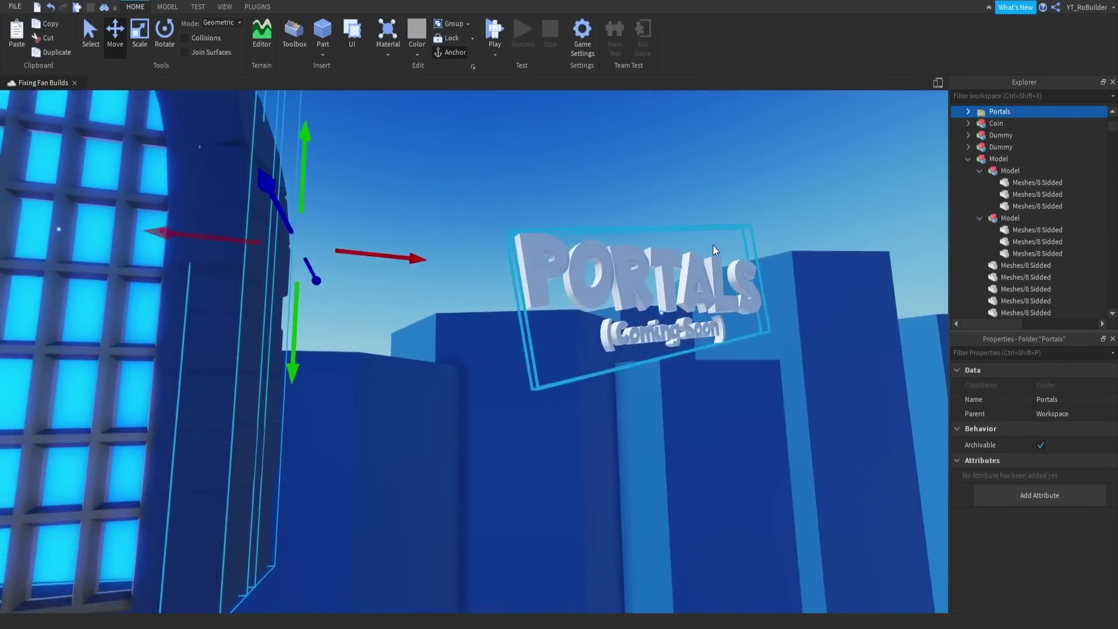
right_click_drag(442, 295, 441, 295)
key("ctrl+z")
Select the copied gate's TP gate_Circle.001, Circle.002, Cube and Plane meshes and group them into a model
left_click(709, 392)
right_click_drag(730, 393, 731, 392)
left_click(517, 328)
left_click(394, 370, "ctrl")
left_click(440, 239, "ctrl")
right_click_drag(442, 238, 446, 237)
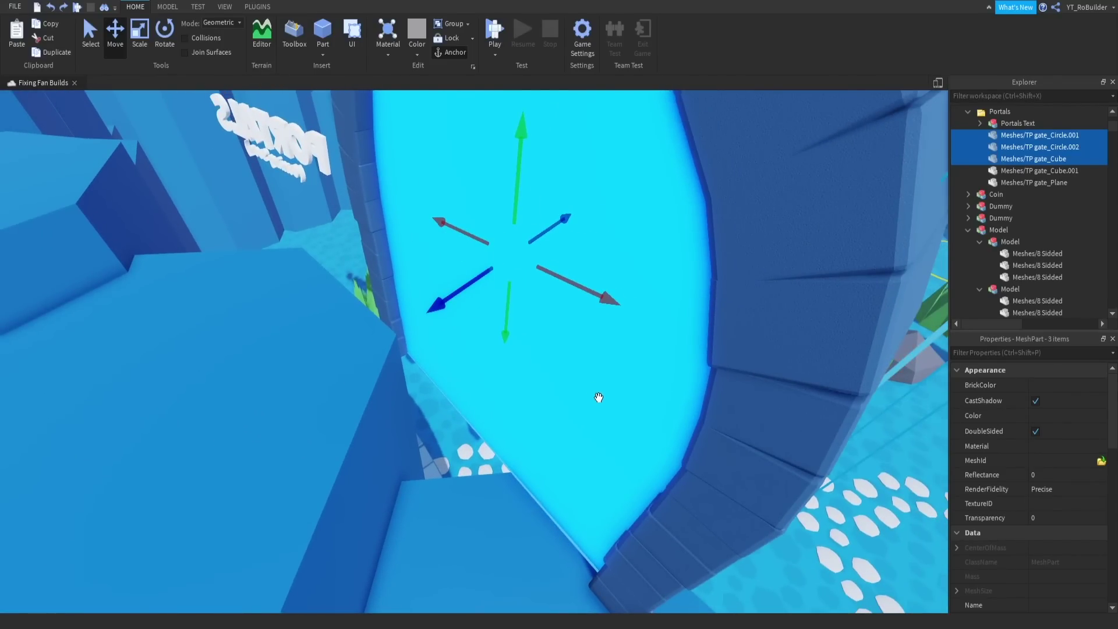
left_click(631, 361, "ctrl")
key("ctrl+g")
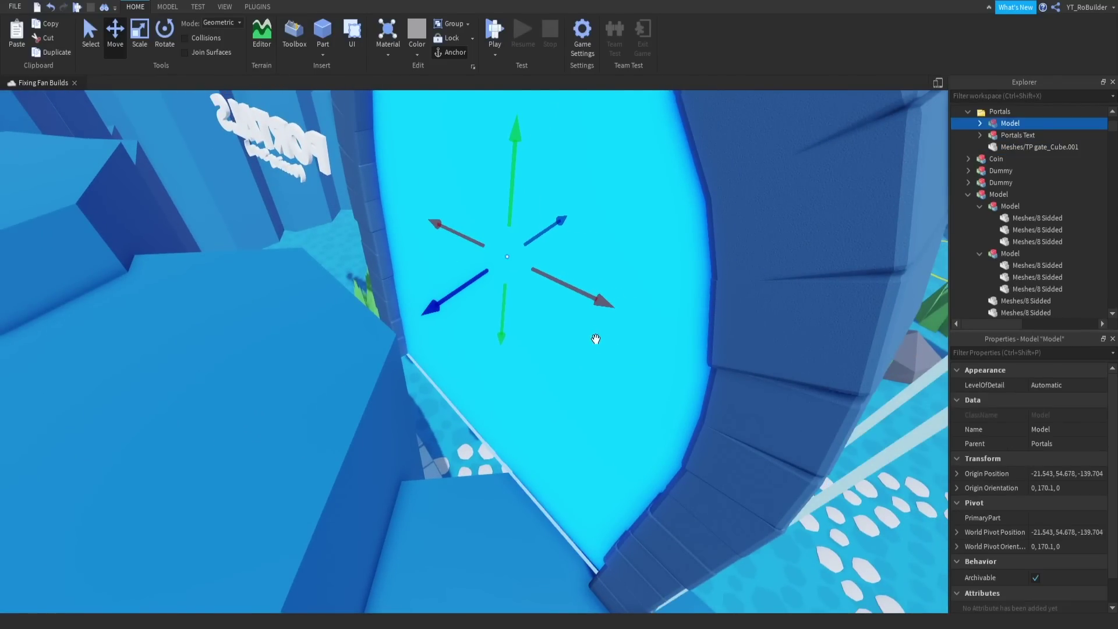
Move the grouped gate model about 28 studs out behind the old map's wall
scroll(392, 305, "down", 5)
right_click_drag(387, 307, 512, 301)
scroll(511, 300, "up", 2)
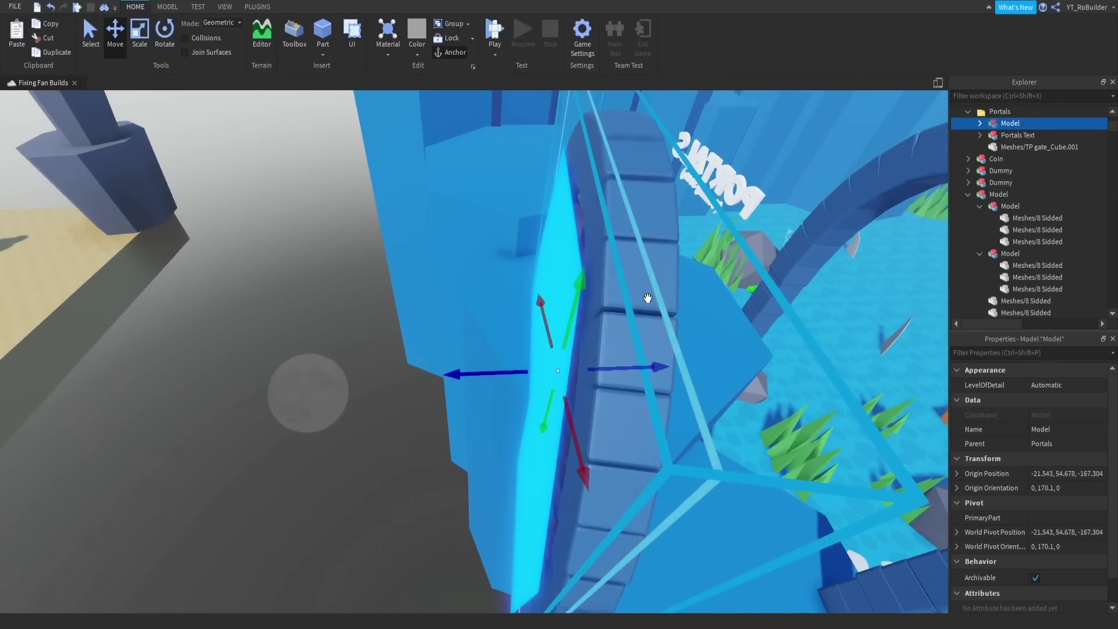
Thicken the gate's TP gate_Cube arch along its depth and delete the leftover TP gate_Cube.001 arch
left_click(649, 293, "alt")
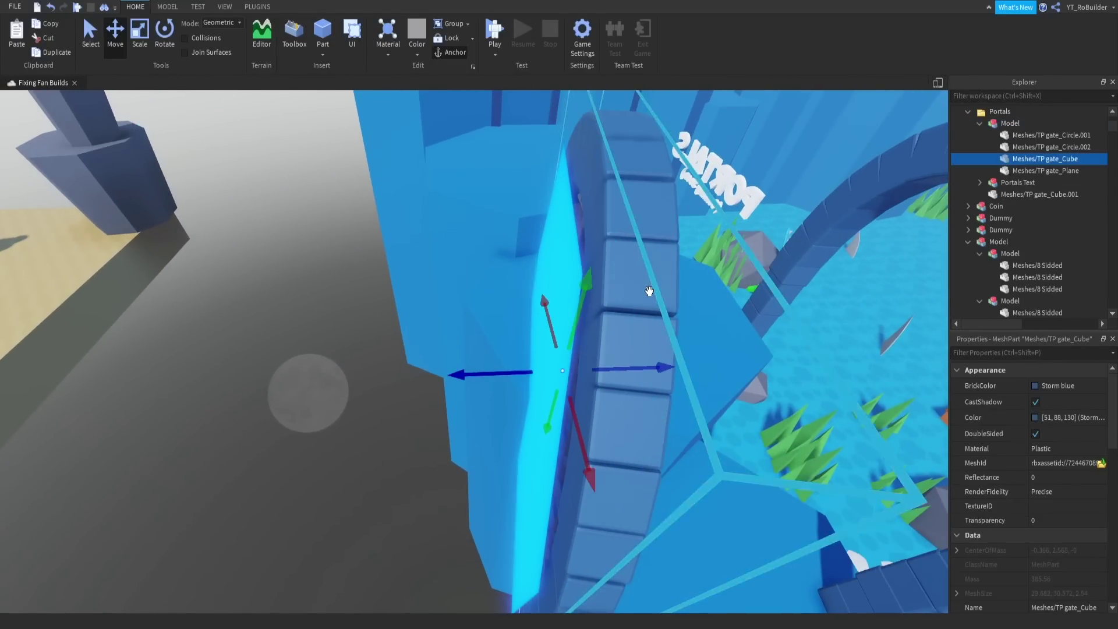
left_click(139, 35)
left_click_drag(519, 360, 464, 350)
right_click_drag(464, 350, 483, 338)
left_click(568, 310)
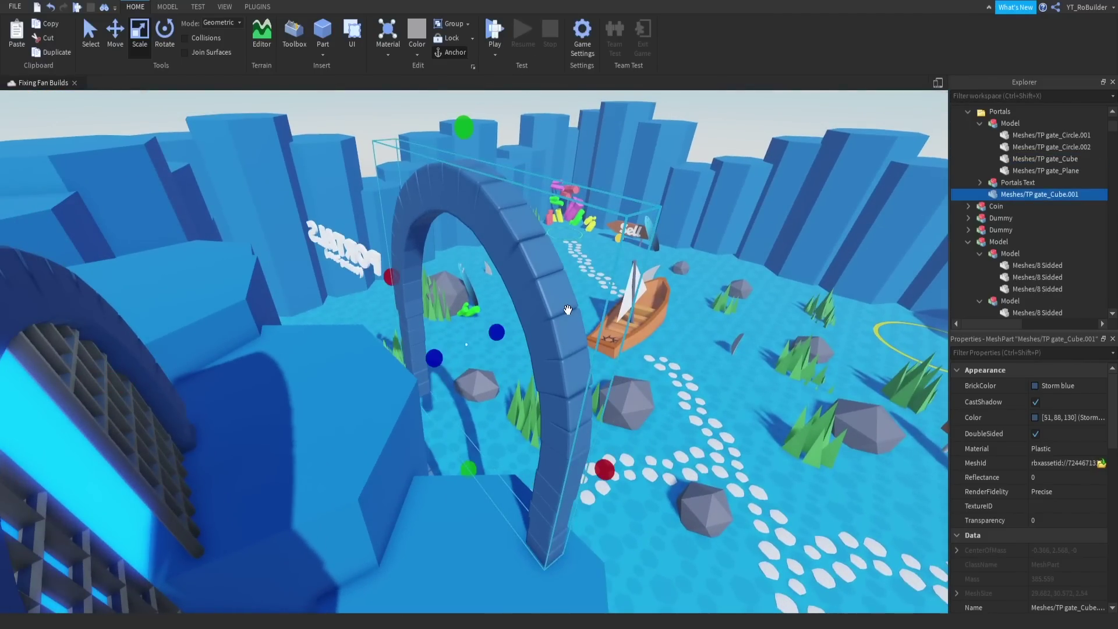
key("Delete")
Move the gate model onto the new map's sand baseplate, between the rock clusters near the far edge
right_click_drag(495, 295, 494, 296)
left_click_drag(459, 303, 364, 291)
right_click_drag(366, 291, 365, 291)
left_click_drag(364, 291, 328, 223)
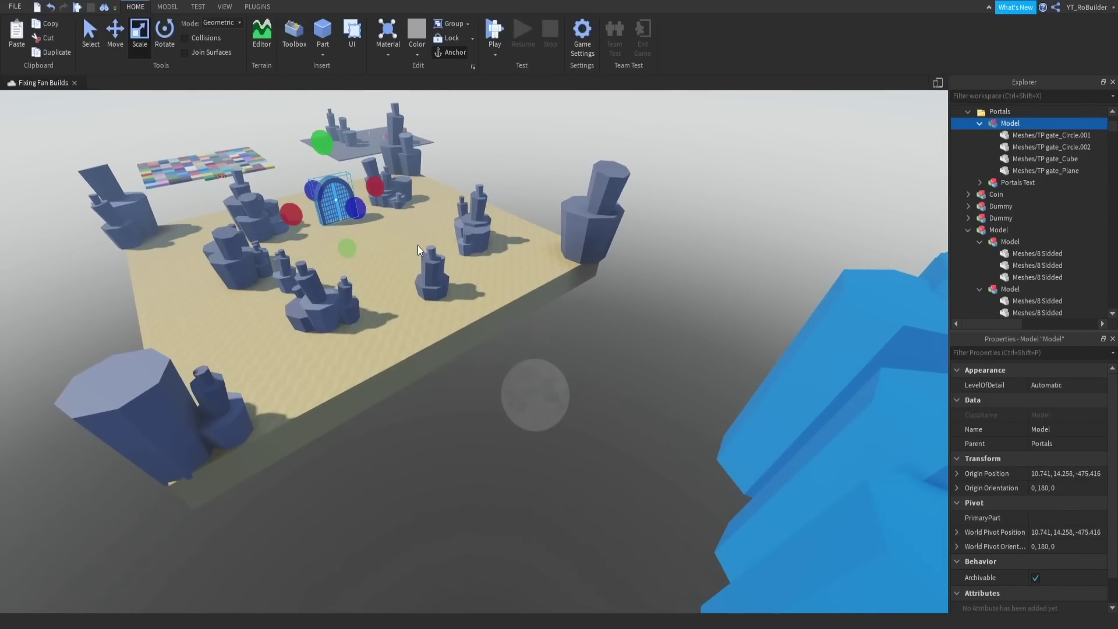
key("w")
right_click_drag(418, 246, 418, 240)
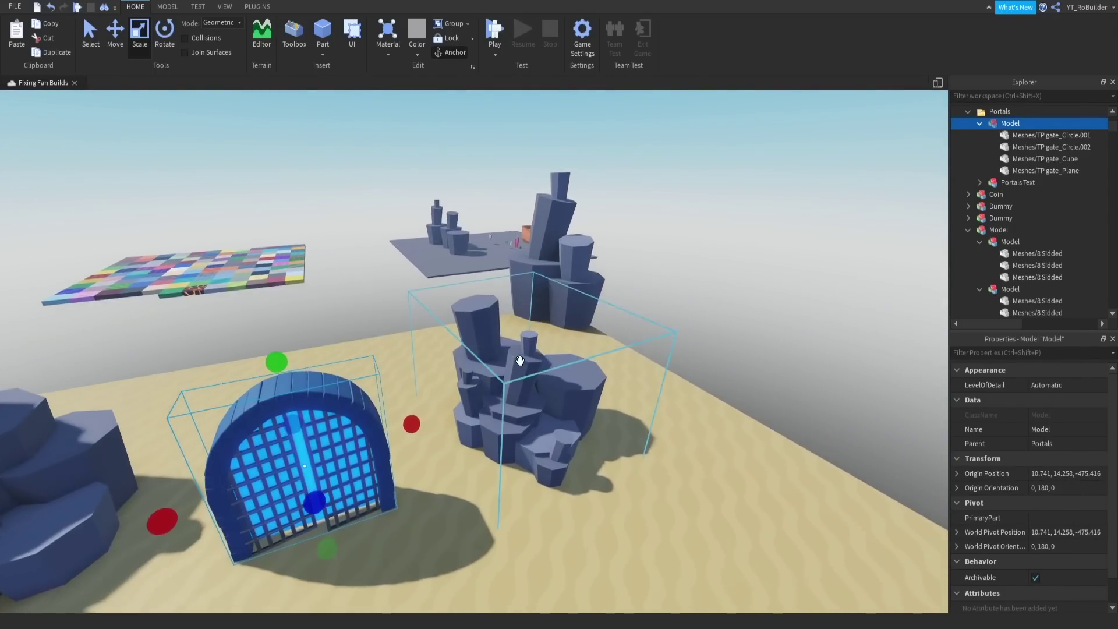
scroll(521, 361, "up", 2)
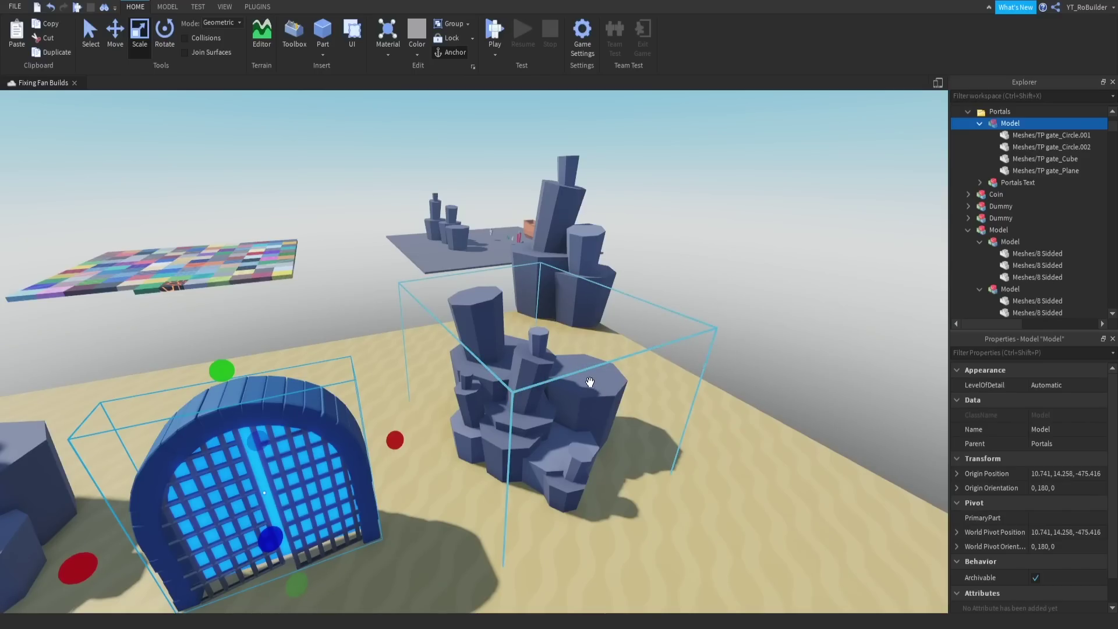
scroll(586, 516, "down", 6)
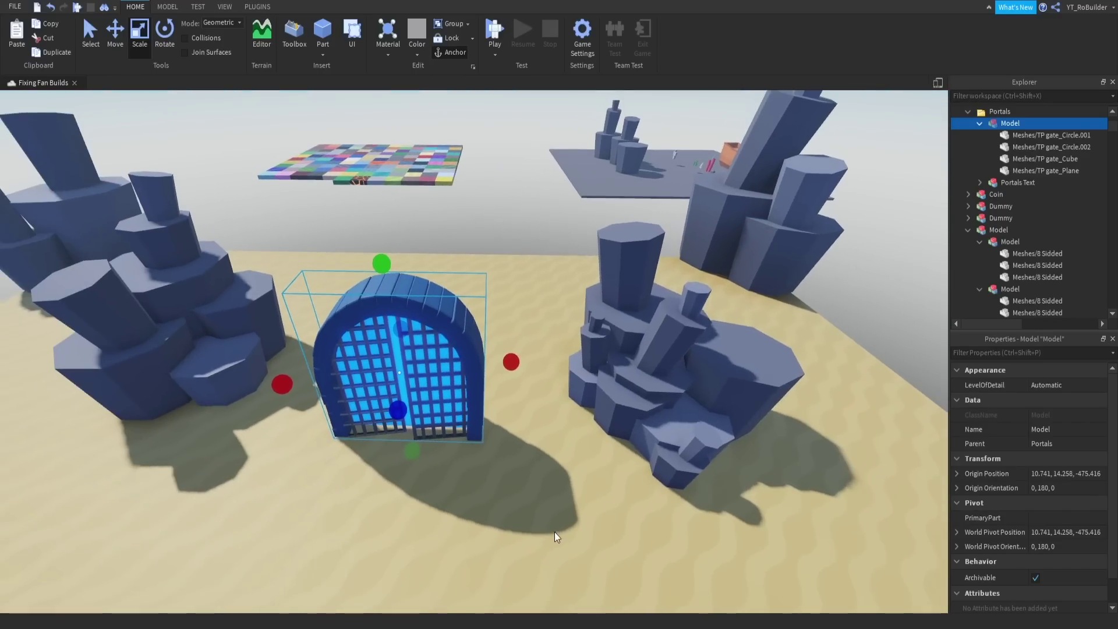
Scale the gate model down to about half its height on the sand baseplate
key("d")
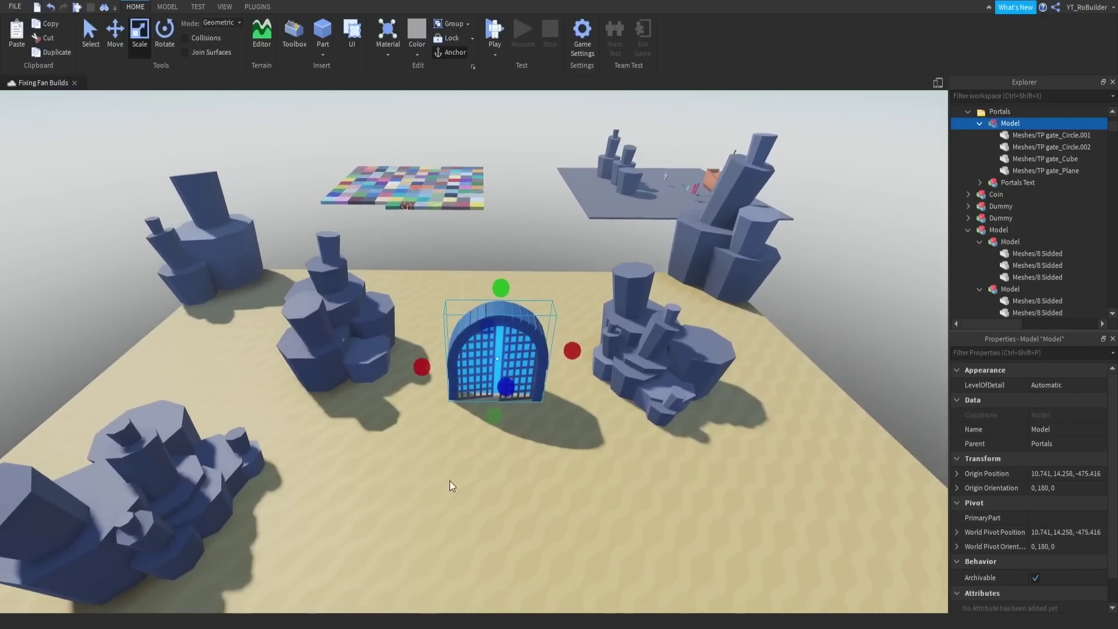
key("w")
left_click_drag(438, 241, 444, 310)
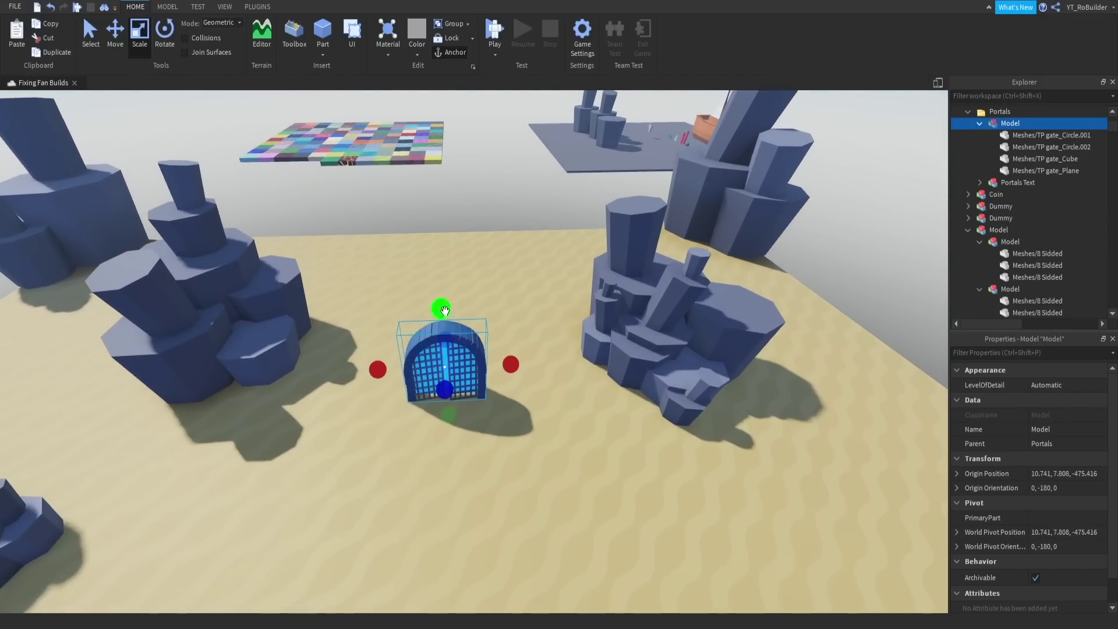
Move the gate across the sand to the small rock cluster standing beside a large one
left_click_drag(464, 357, 472, 326)
right_click_drag(473, 326, 473, 326)
left_click_drag(473, 326, 472, 326)
right_click_drag(473, 326, 472, 326)
left_click_drag(472, 326, 472, 326)
right_click_drag(473, 326, 472, 326)
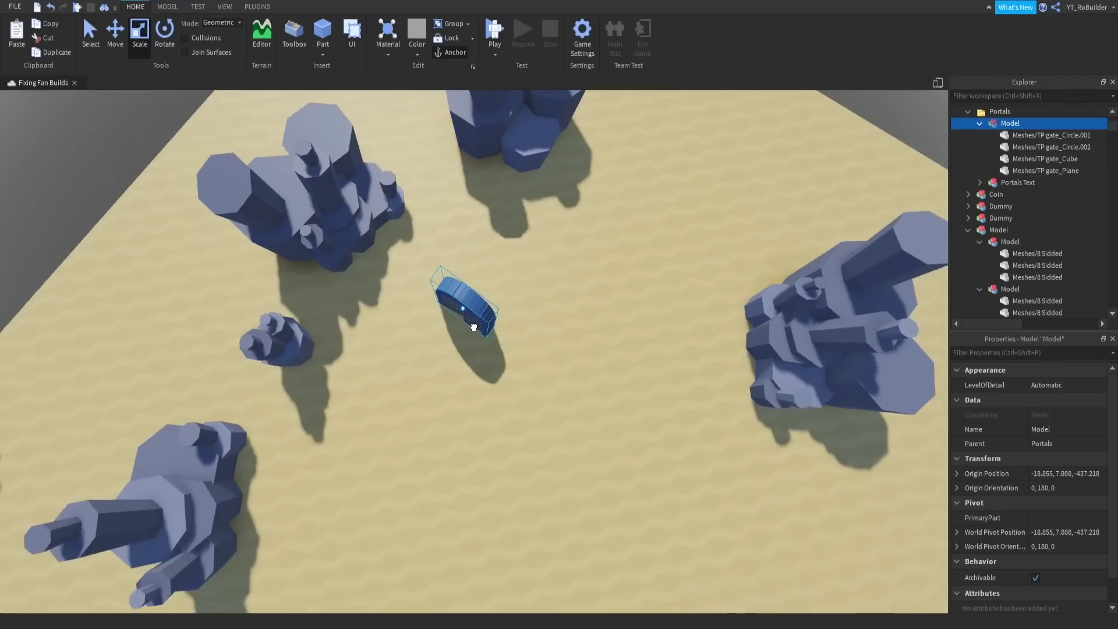
left_click_drag(472, 325, 420, 305)
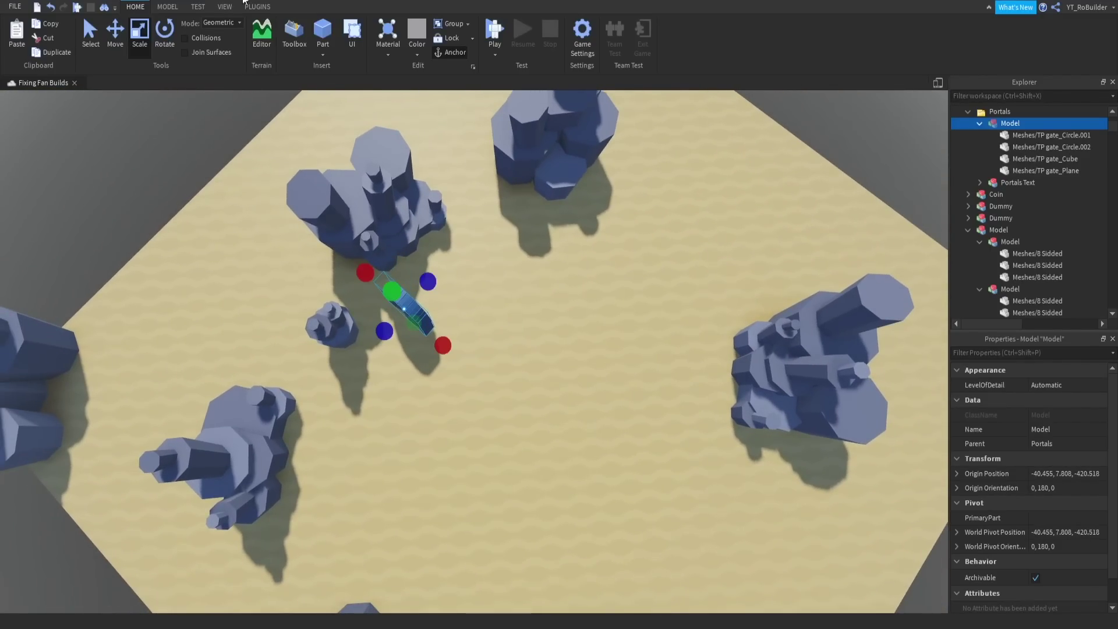
Turn the gate 90 degrees and move it into the gap between the small and large rock clusters
key("ctrl+r")
right_click_drag(483, 273, 449, 249)
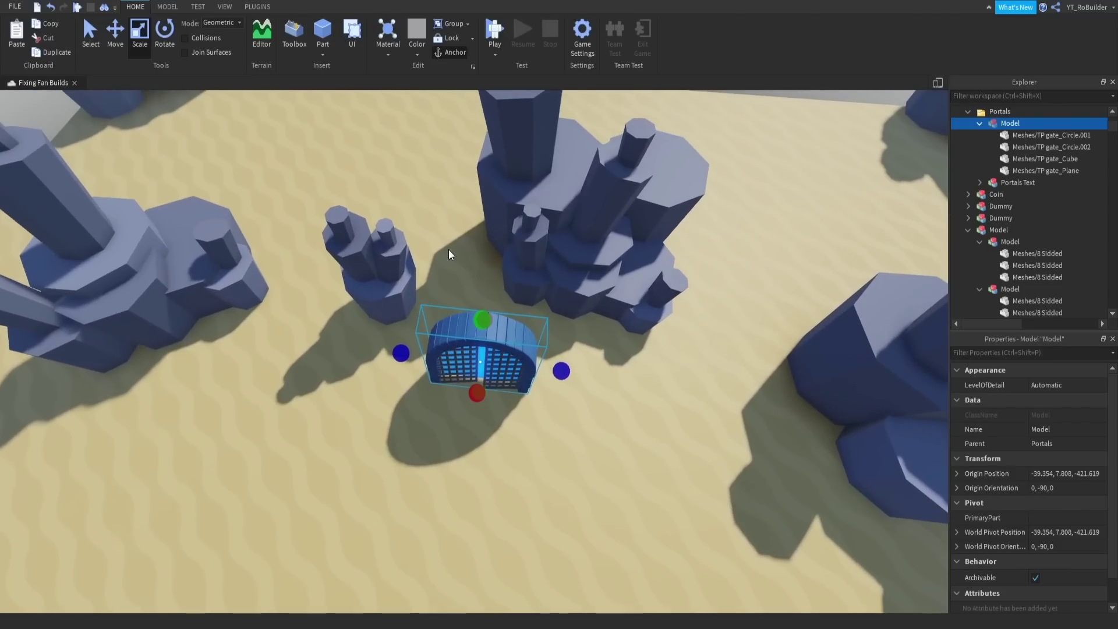
left_click(116, 32)
left_click_drag(474, 421, 472, 365)
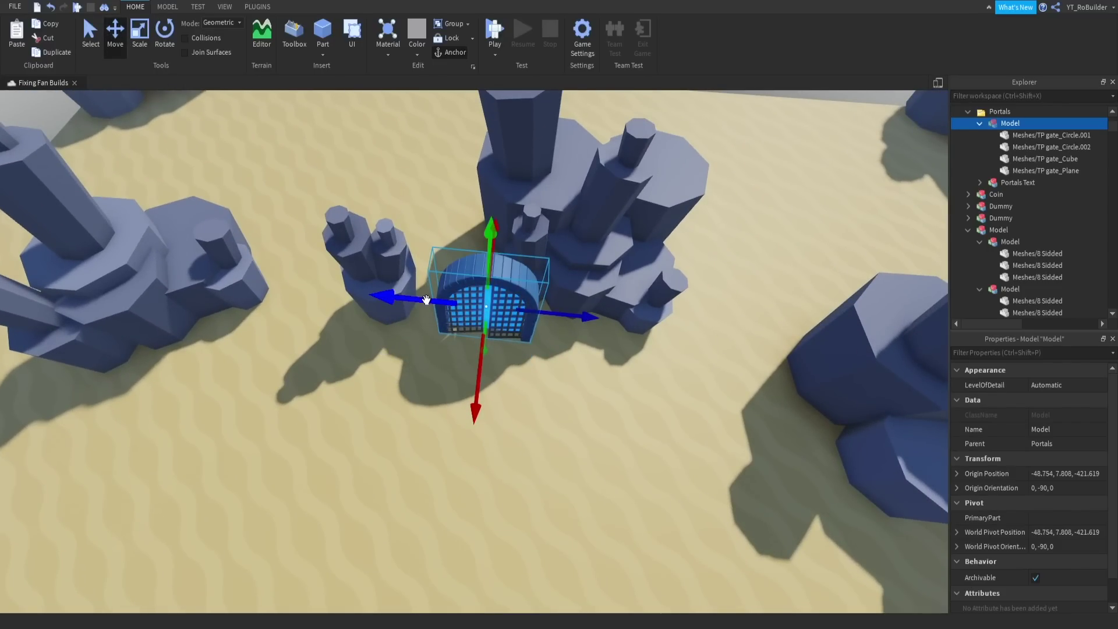
left_click_drag(426, 299, 376, 298)
left_click_drag(433, 355, 411, 304)
Rotate the gate to a Y orientation of -63, shift it 1.5 studs sideways and lower it about 0.2 studs
left_click(165, 33)
left_click(115, 32)
key("f")
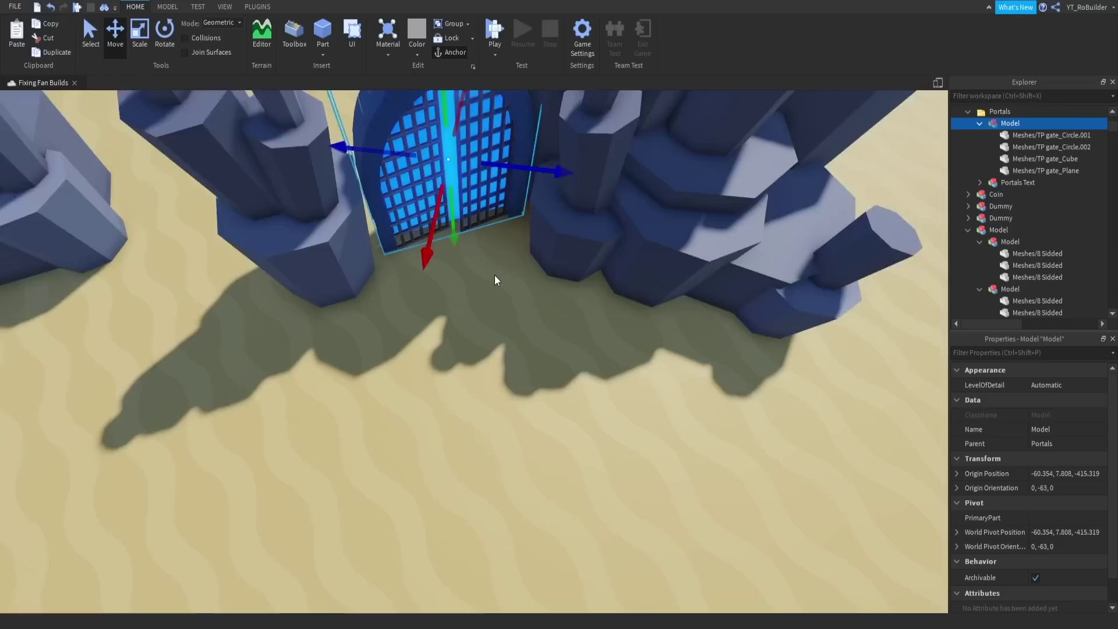
left_click_drag(424, 291, 419, 289)
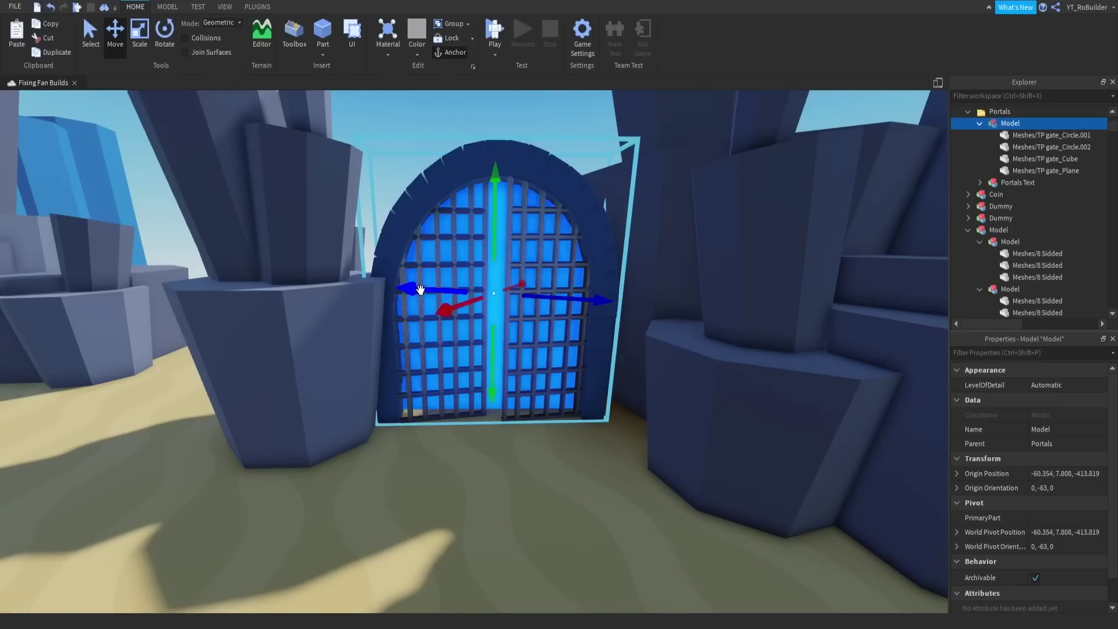
right_click_drag(419, 289, 565, 337)
scroll(565, 338, "down", 5)
mouse_move(465, 186)
left_mouse_down()
mouse_move(466, 198)
mouse_move(466, 187)
left_mouse_up()
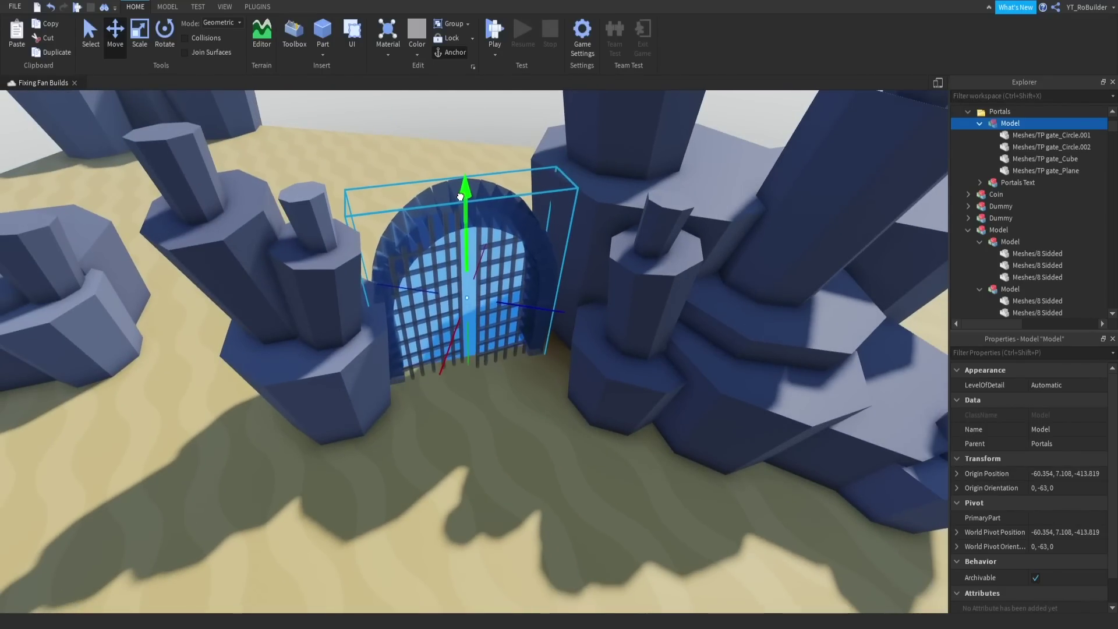
Rotate the gate to a Y orientation of -56 between the two rock clusters
left_click(163, 32)
right_click_drag(512, 245, 512, 221)
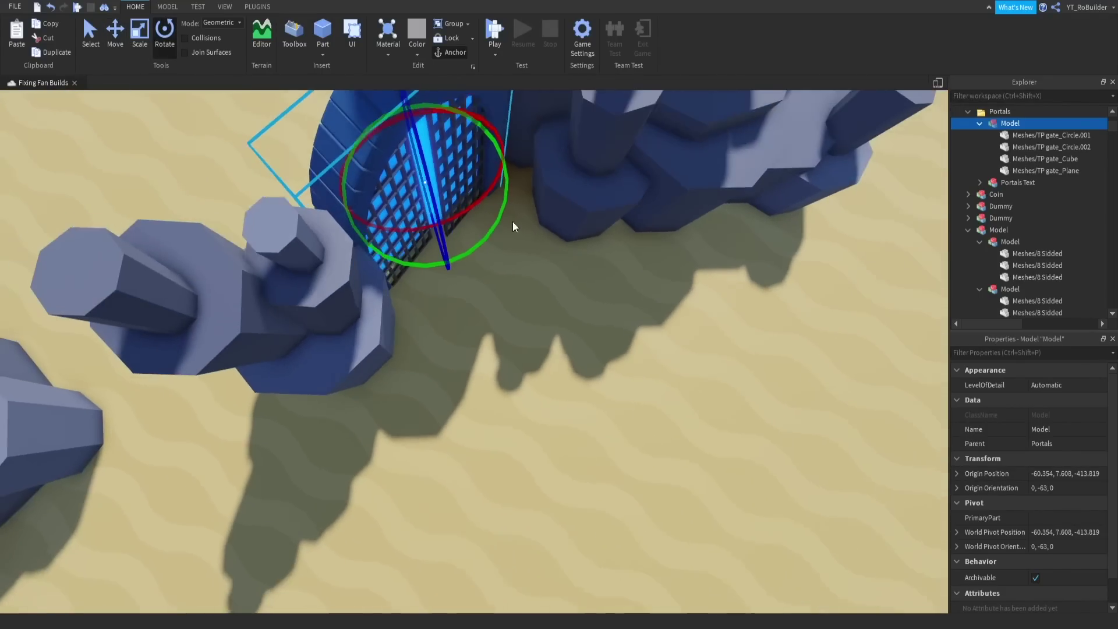
left_click_drag(488, 216, 479, 230)
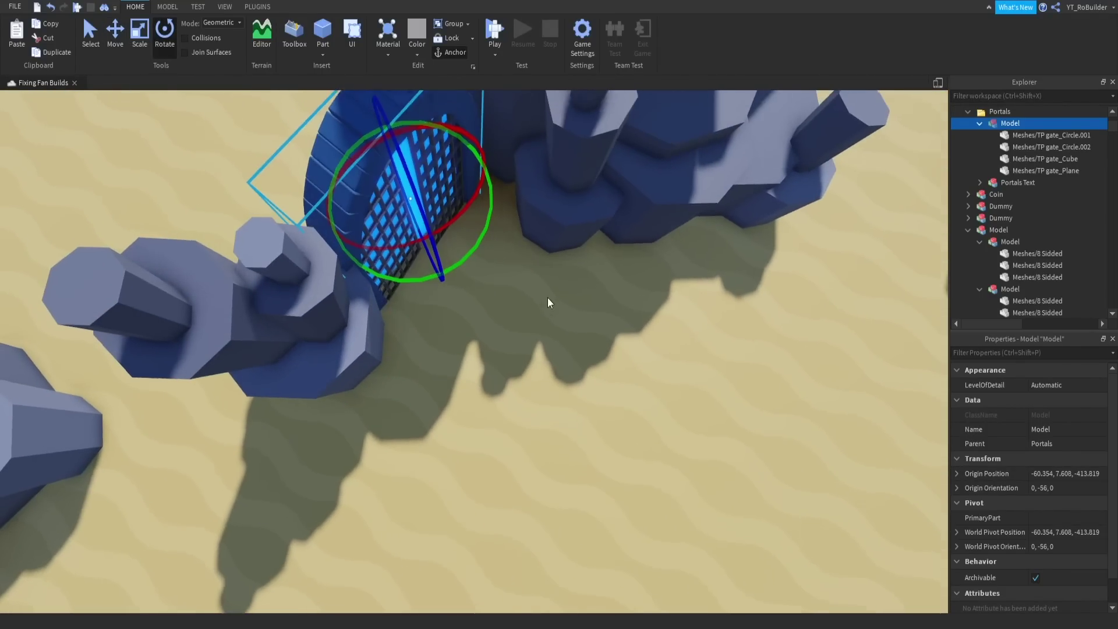
scroll(540, 266, "up", 8)
scroll(539, 267, "down", 10)
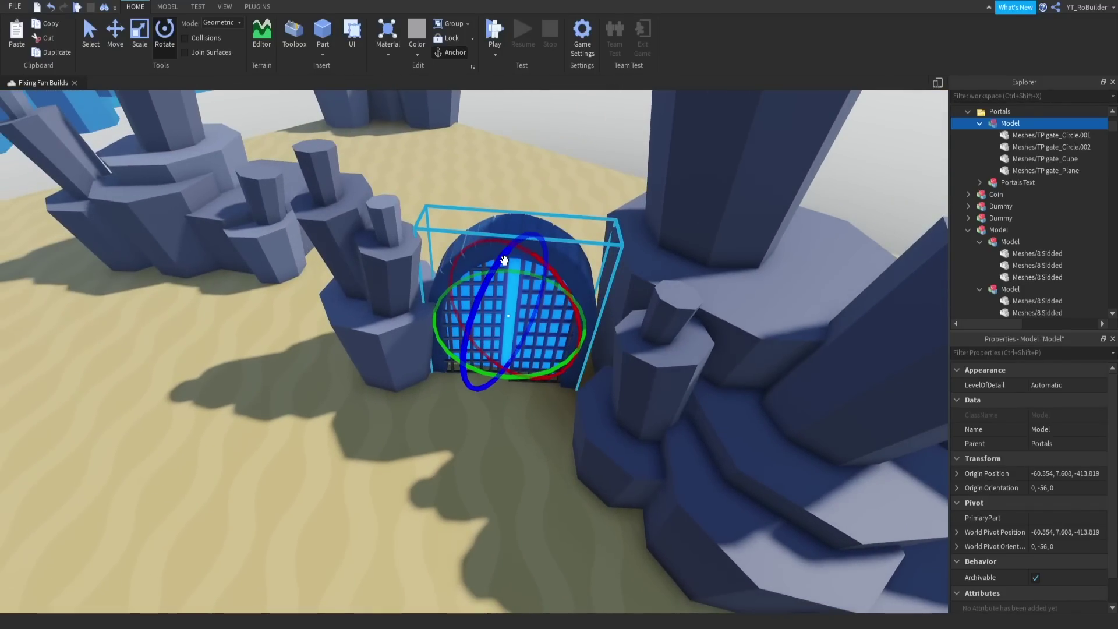
Using local axes, shift the gate about 1.1 studs towards the larger rock cluster and scale it up slightly
left_click(119, 38)
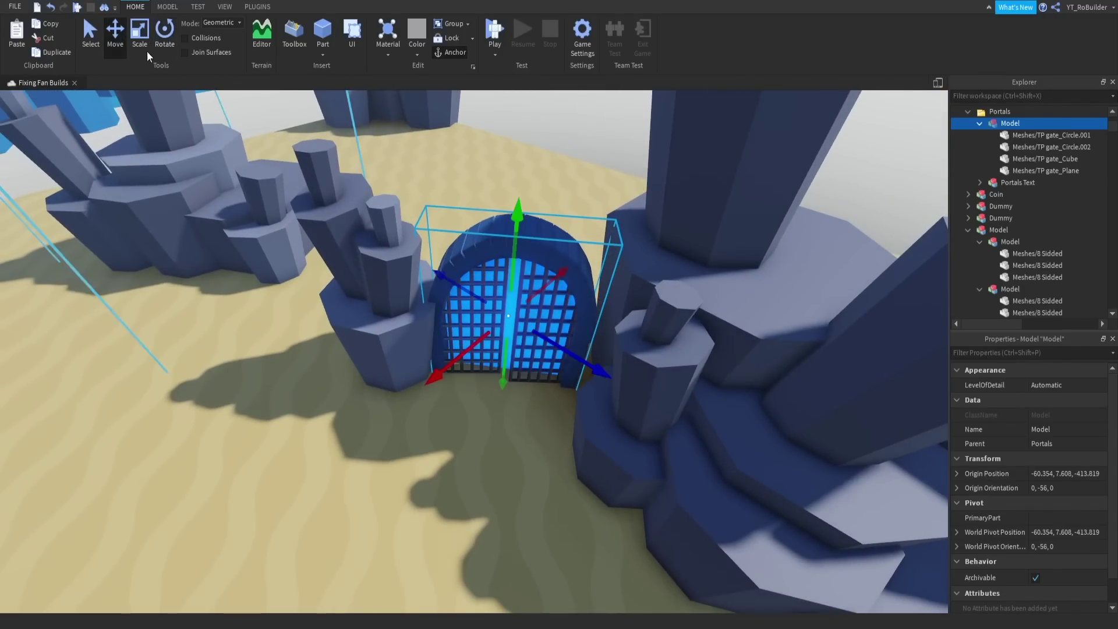
key("ctrl+l")
left_click_drag(567, 327, 574, 327)
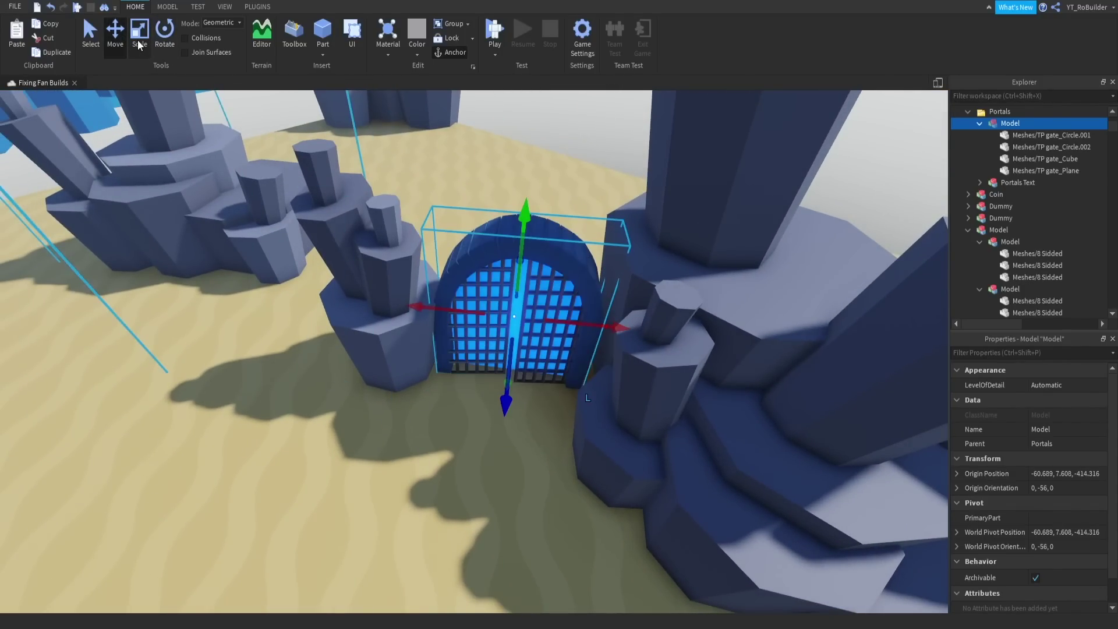
key("ctrl+3")
left_click_drag(533, 201, 535, 182)
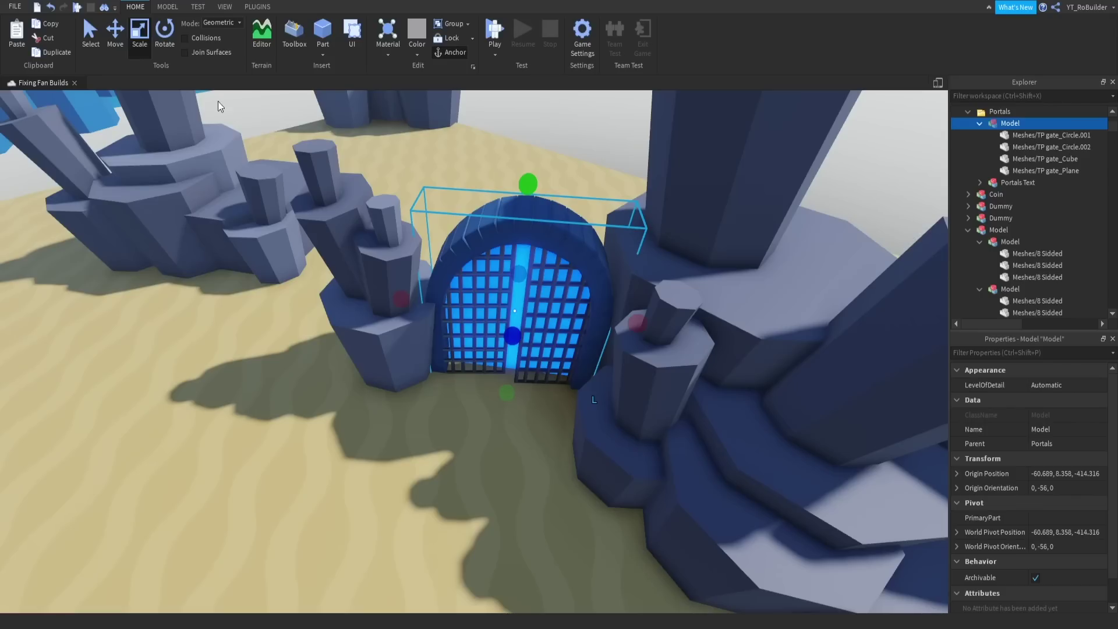
left_click(110, 34)
left_click_drag(617, 318, 624, 320)
Enlarge the gate slightly more, adjust its sideways position between the rock clusters and deselect it
mouse_move(548, 225)
right_mouse_down()
mouse_move(553, 192)
mouse_move(566, 222)
right_mouse_up()
left_click(553, 192)
key("a")
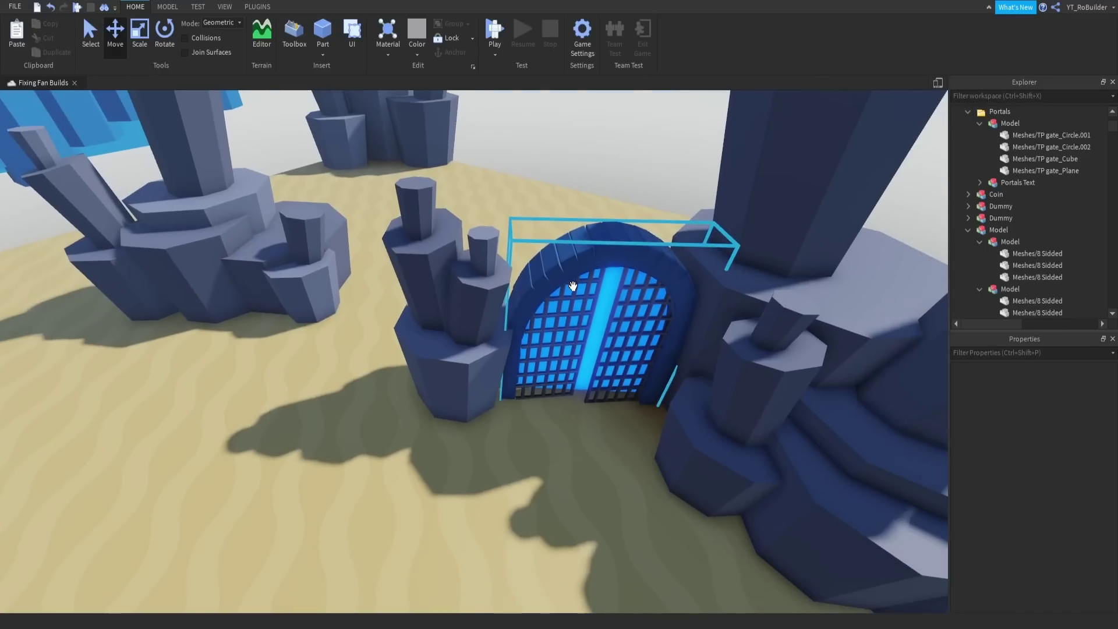
left_click(578, 286)
left_click(139, 36)
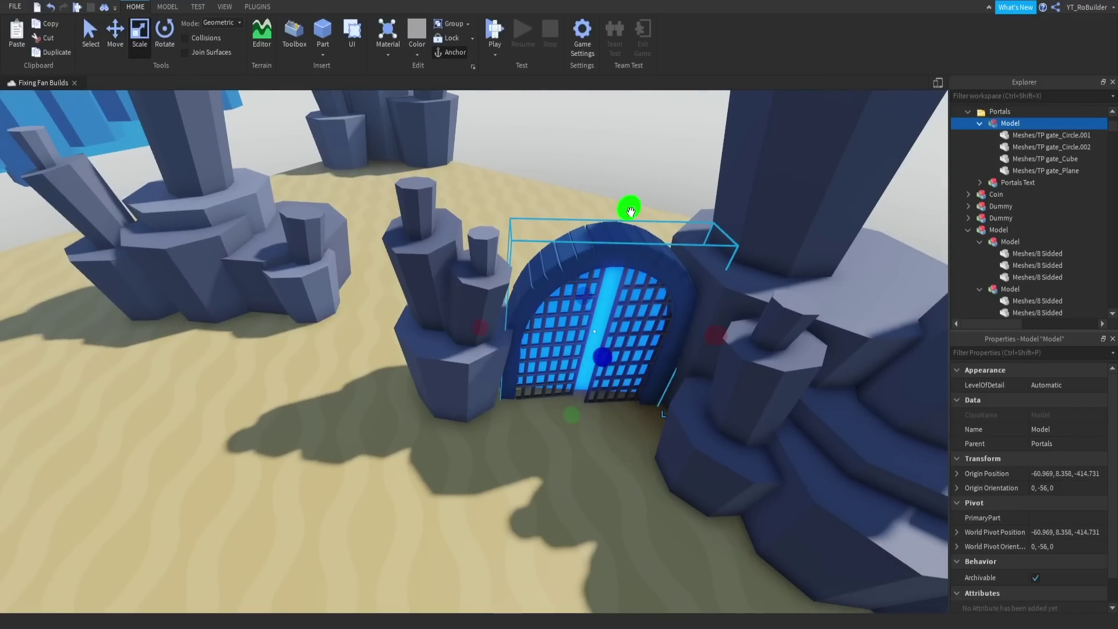
left_click_drag(630, 207, 627, 196)
left_click(115, 32)
left_click_drag(498, 322, 524, 326)
left_click(642, 148)
Look over the new map's rock clusters from above, the loose assets on the grey platform, and the portal gate up close
key("s")
right_click_drag(641, 148, 665, 184)
key("s")
right_click_drag(548, 285, 553, 291)
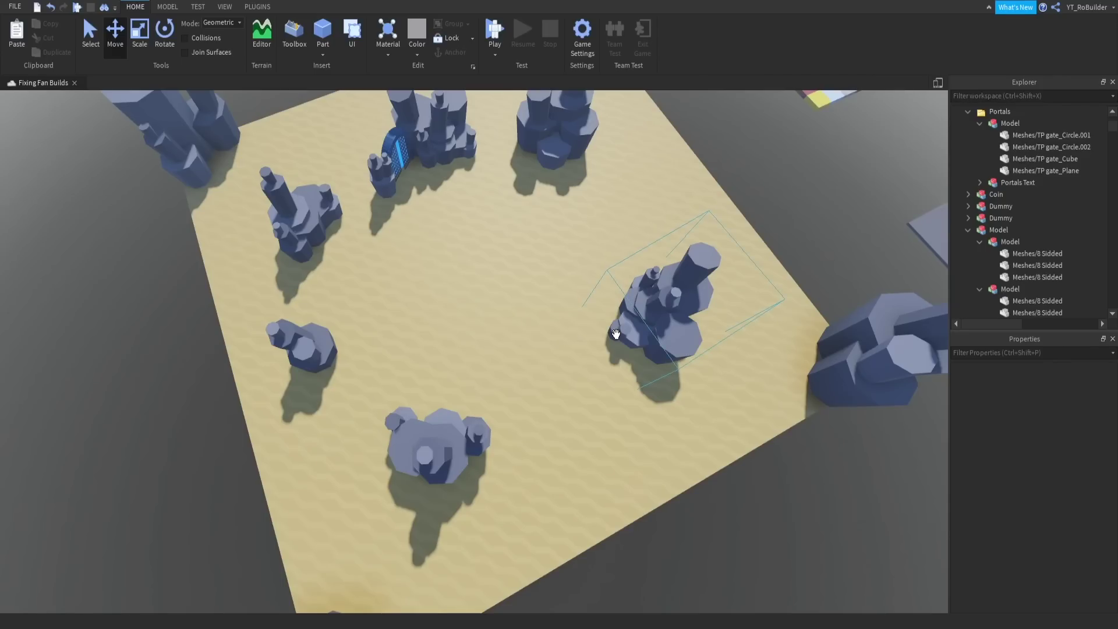
right_click_drag(676, 373, 706, 384)
key("w")
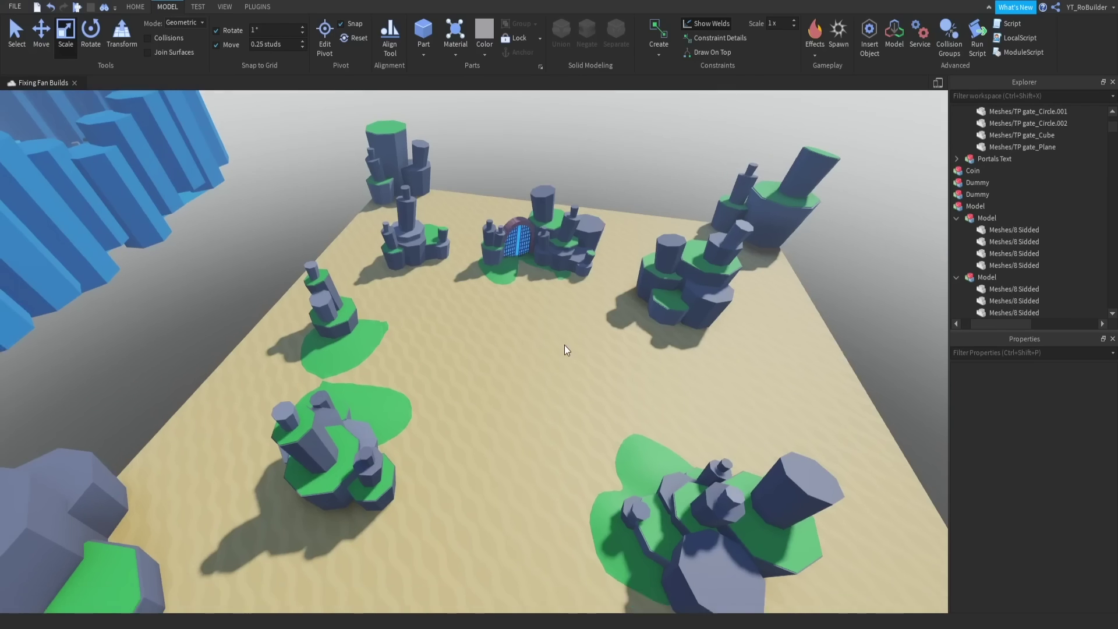
scroll(564, 345, "up", 5)
key("w")
right_click_drag(564, 345, 564, 344)
key("w")
key("w")
scroll(693, 346, "down", 5)
right_click_drag(693, 346, 693, 346)
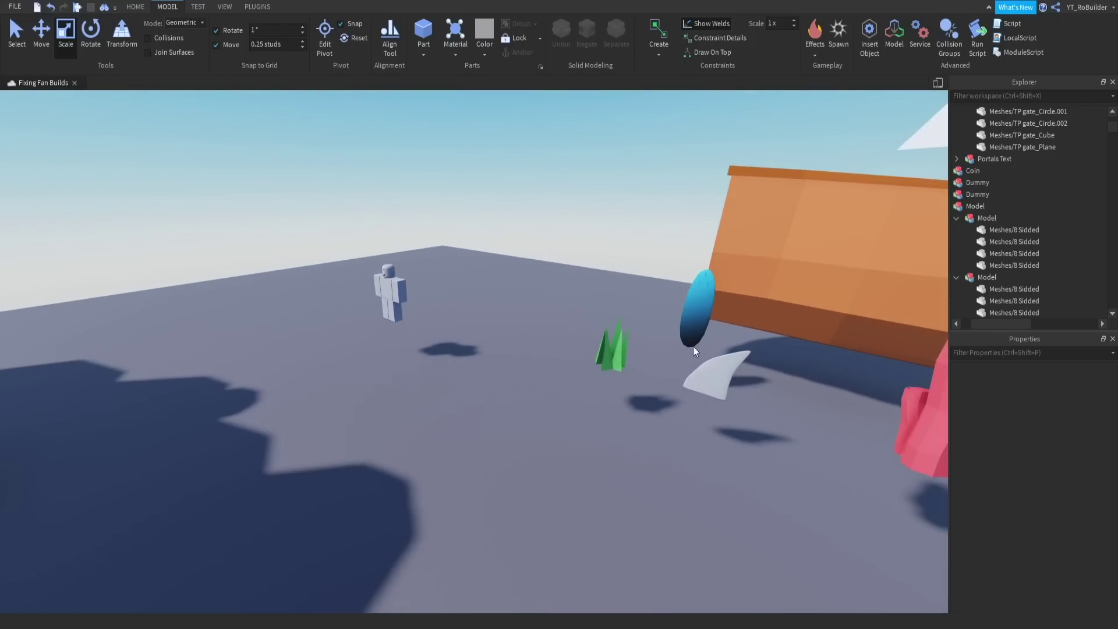
right_click_drag(598, 355, 598, 354)
key("w")
right_click_drag(597, 354, 516, 312)
key("s")
key("s")
key("w")
key("w")
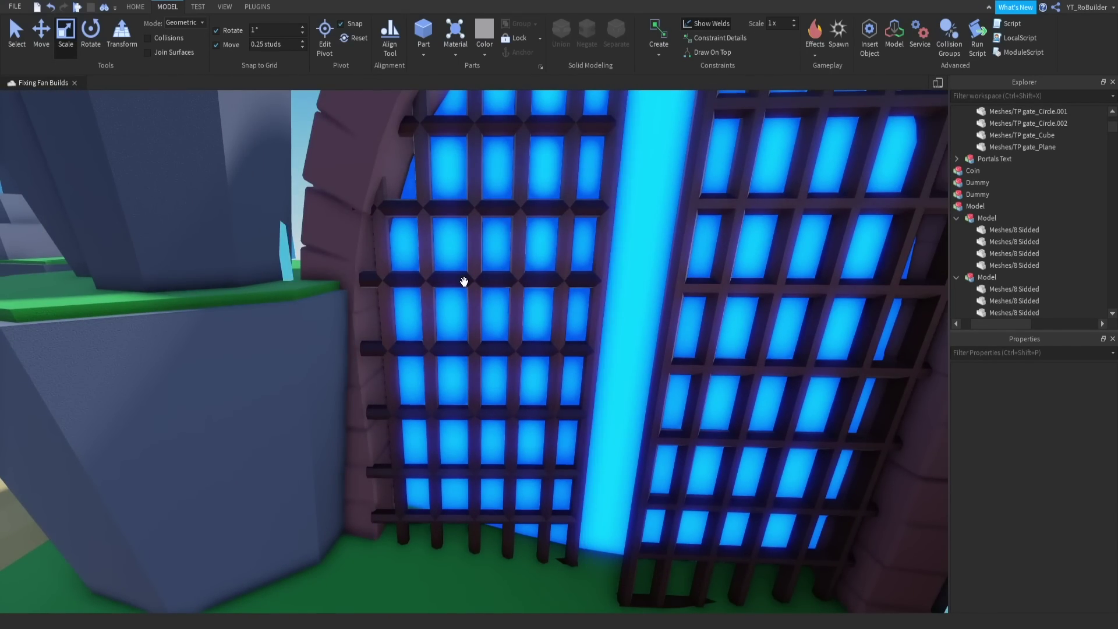
Recolour the gate's stone arch to light pink (209, 144, 143), check it up close and deselect it
scroll(464, 281, "down", 4)
left_click(462, 229)
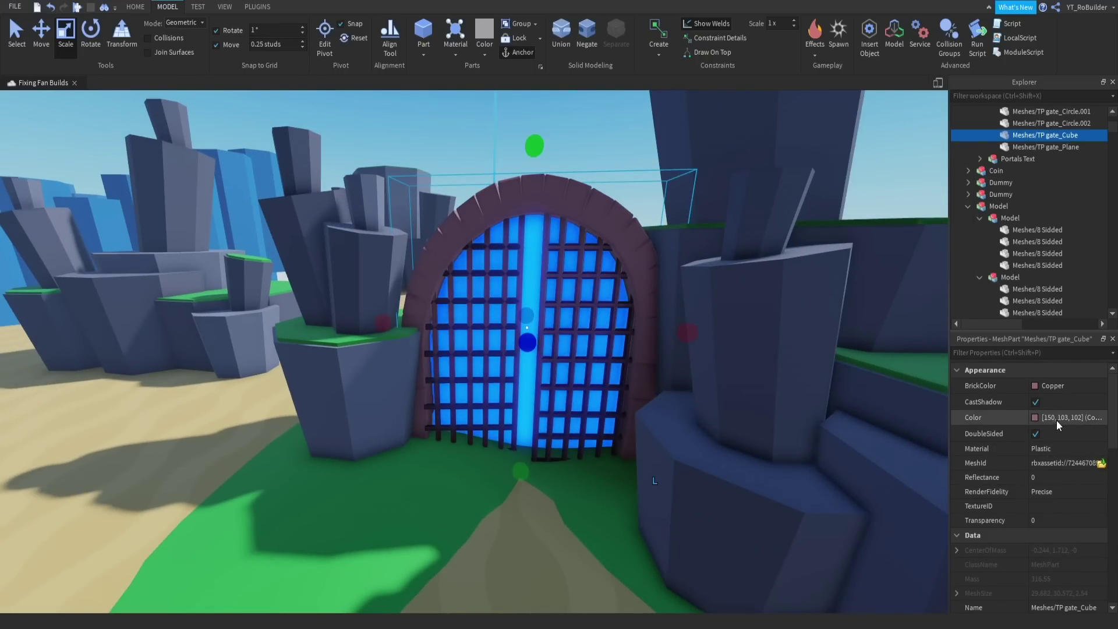
left_click(1039, 418)
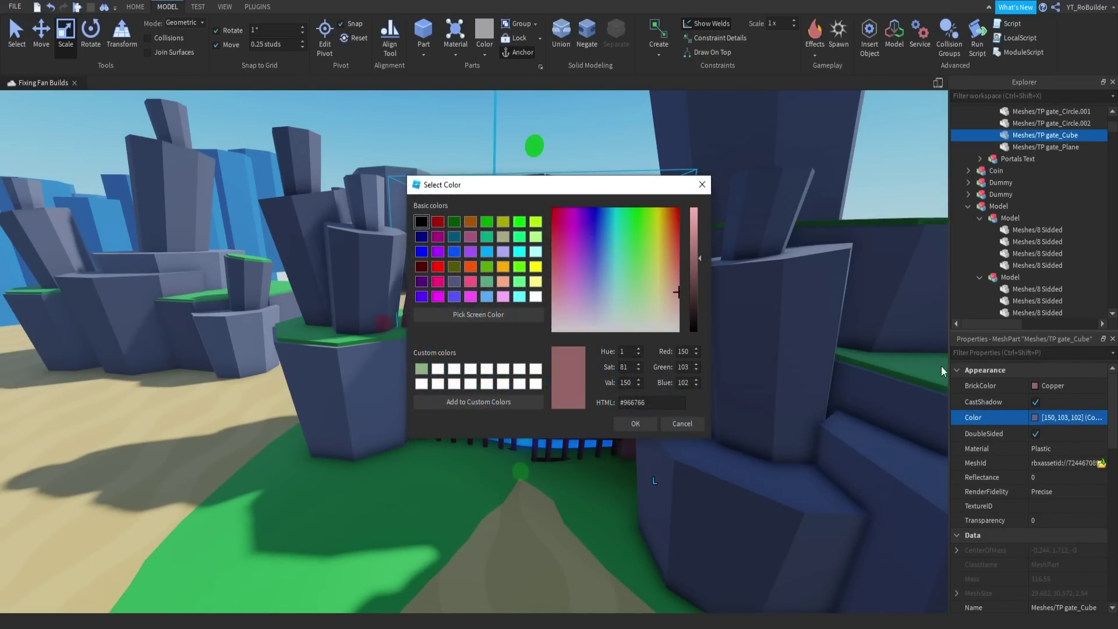
left_click(694, 242)
left_click_drag(633, 191, 459, 299)
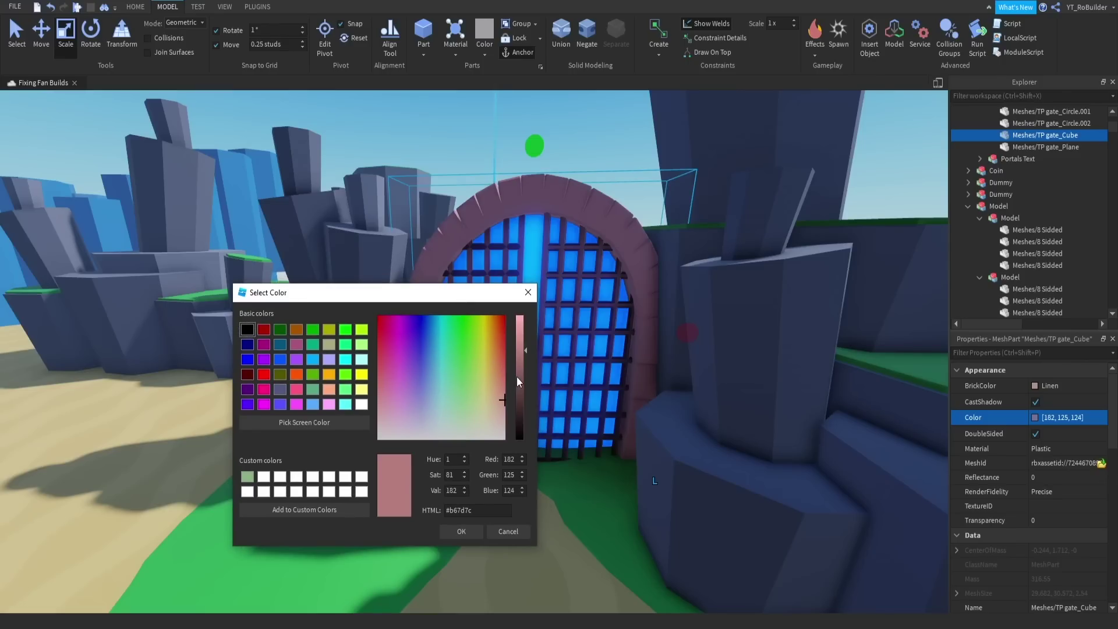
left_click_drag(517, 378, 523, 344)
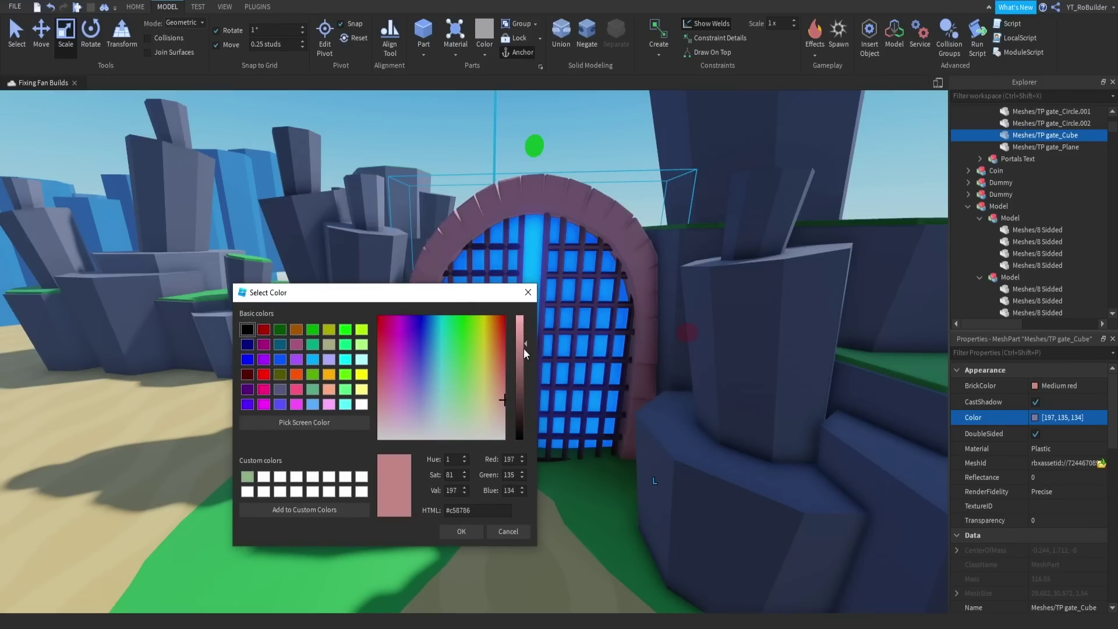
left_click(523, 337)
left_click(462, 531)
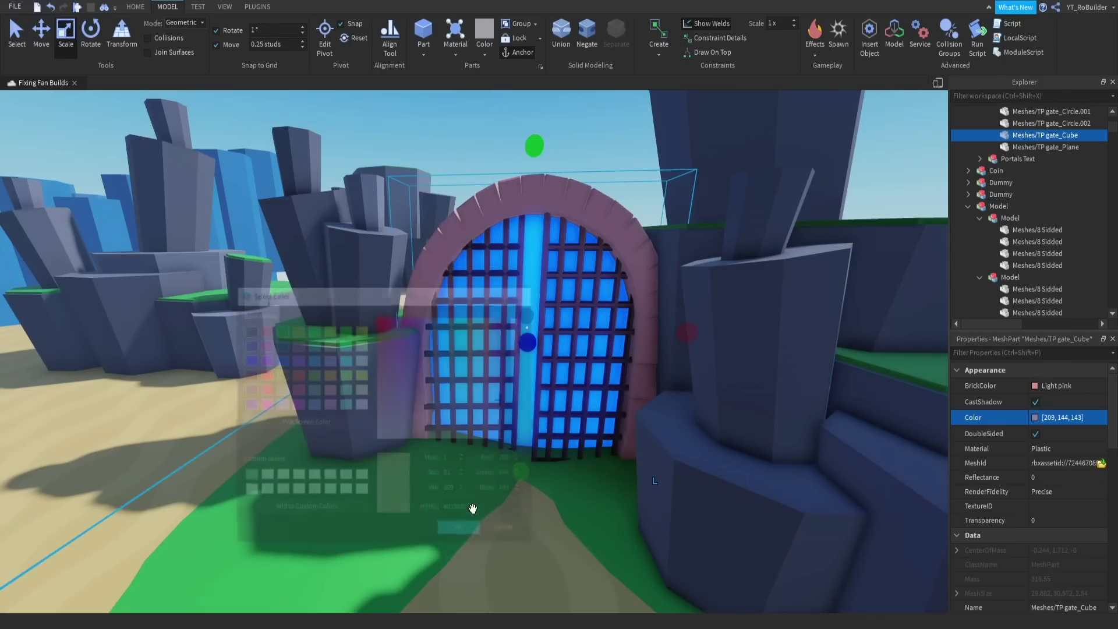
scroll(524, 405, "up", 6)
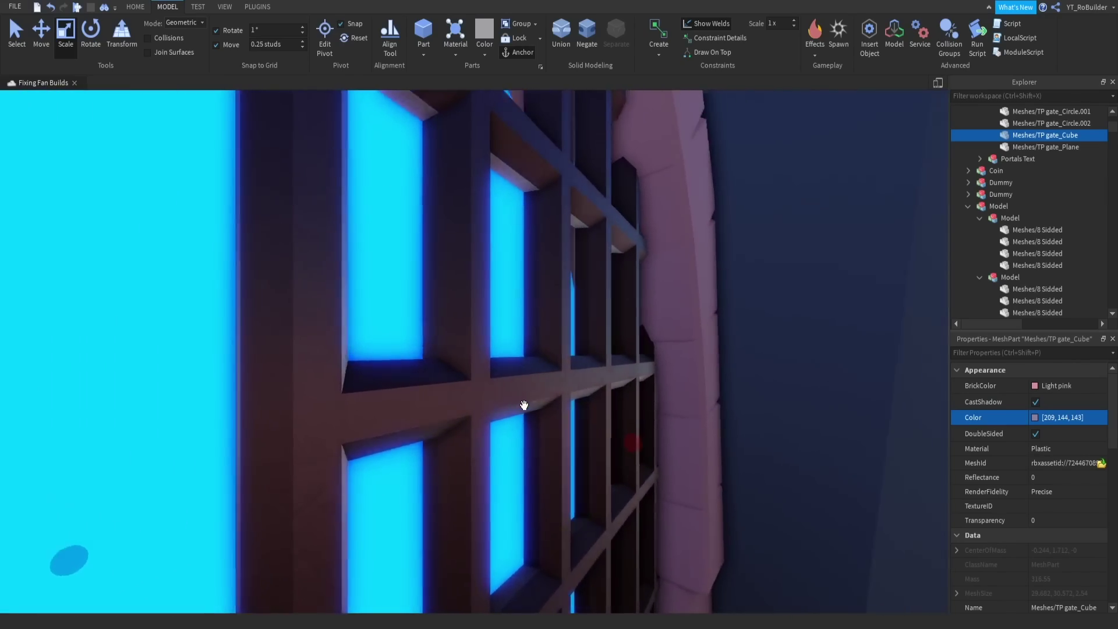
right_click_drag(524, 404, 524, 405)
scroll(524, 405, "down", 8)
left_click(474, 275)
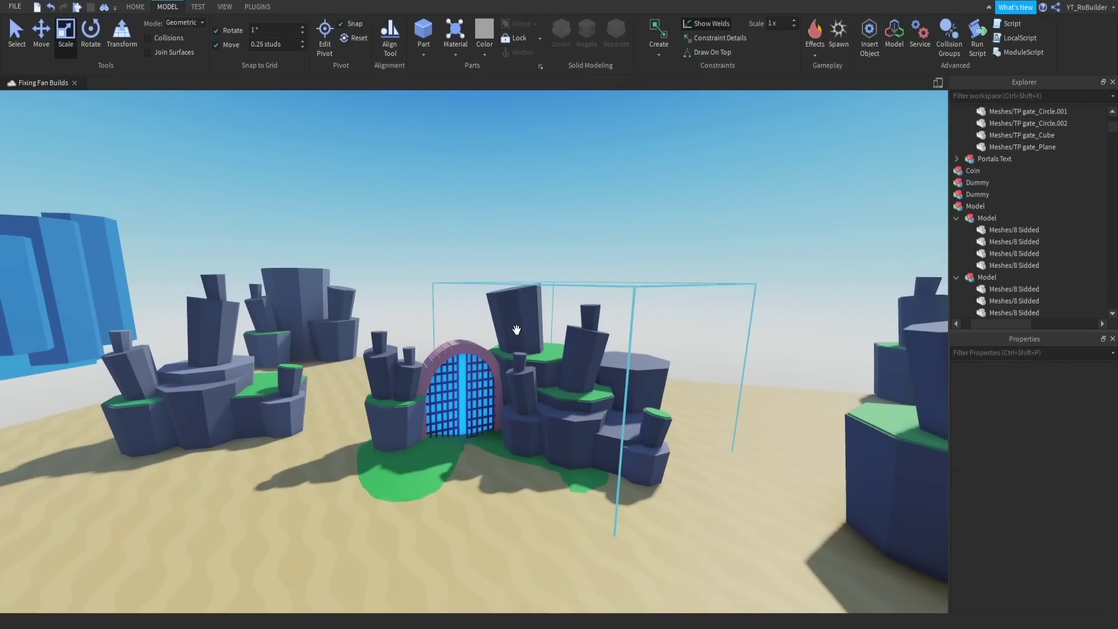
Look over the new map from above, examining the rock clusters, signs, coloured rings and the broken boat
right_click_drag(531, 344, 532, 345)
scroll(532, 345, "down", 10)
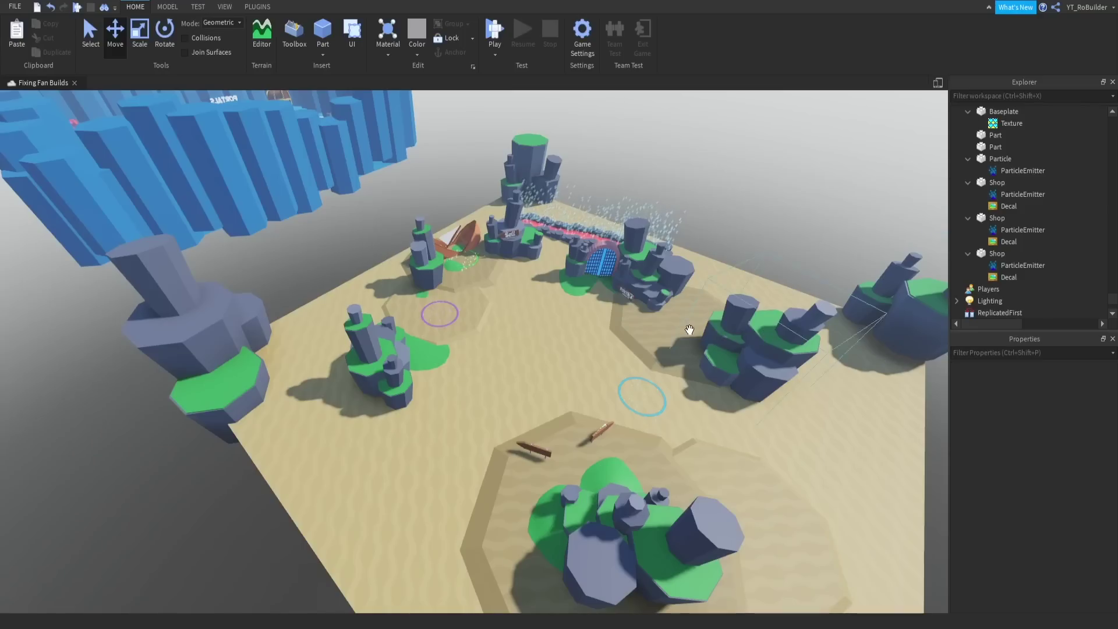
key("w")
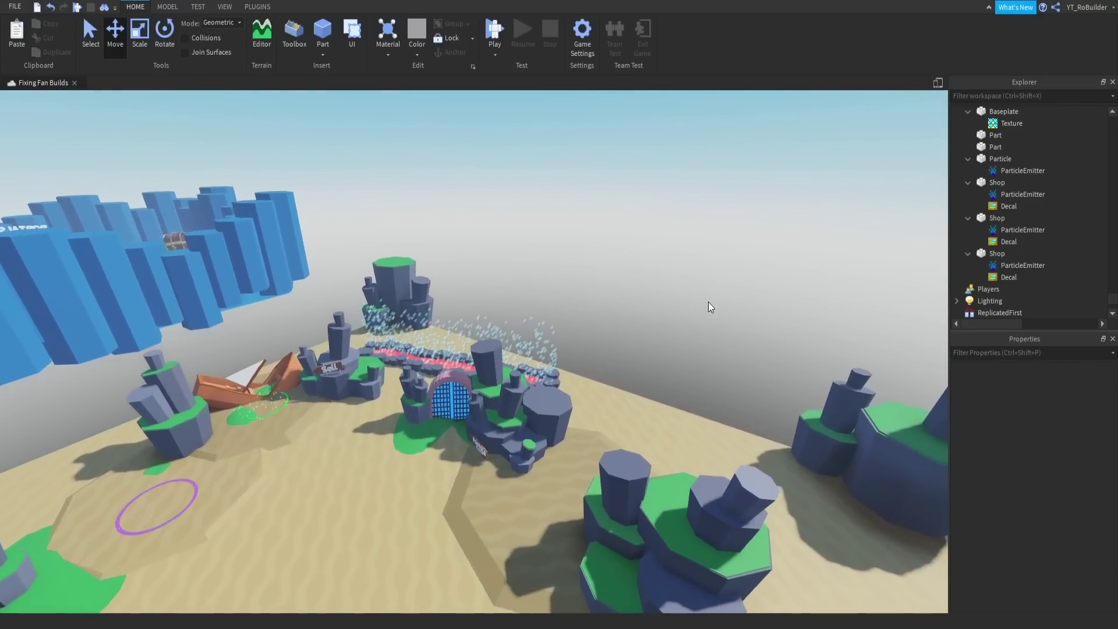
key("w")
right_click_drag(708, 302, 709, 300)
key("d")
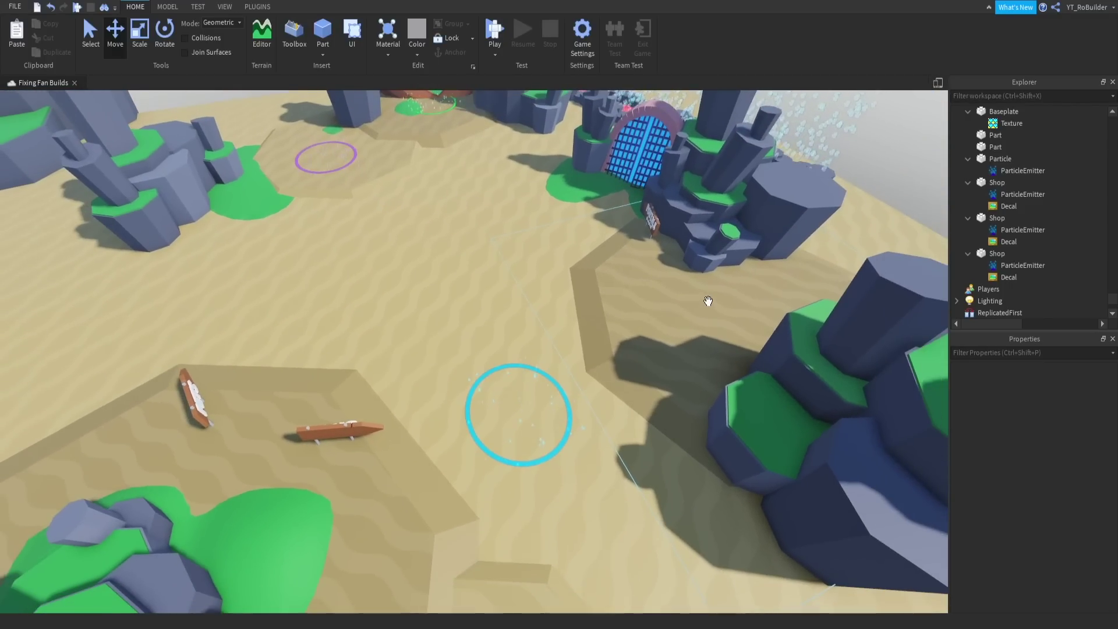
mouse_move(632, 296)
right_mouse_down()
mouse_move(632, 316)
mouse_move(627, 293)
right_mouse_up()
key("w")
right_click_drag(535, 268, 535, 268)
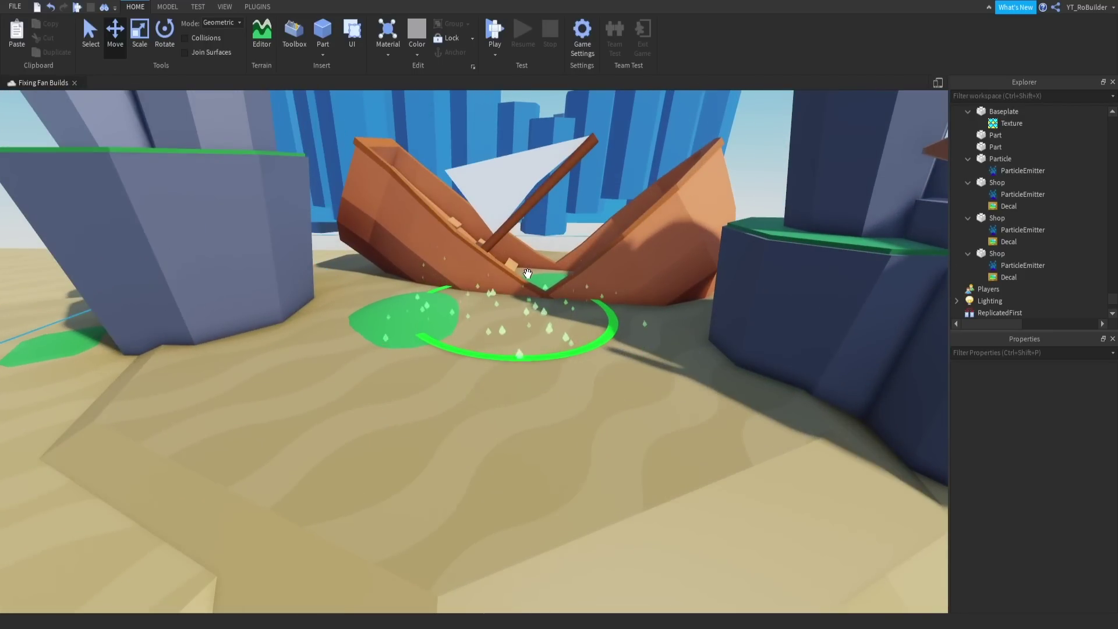
Select the broken boat model by the green ring and raise it slightly out of the sand
scroll(527, 274, "down", 3)
left_click(587, 269)
left_click_drag(502, 243, 458, 141)
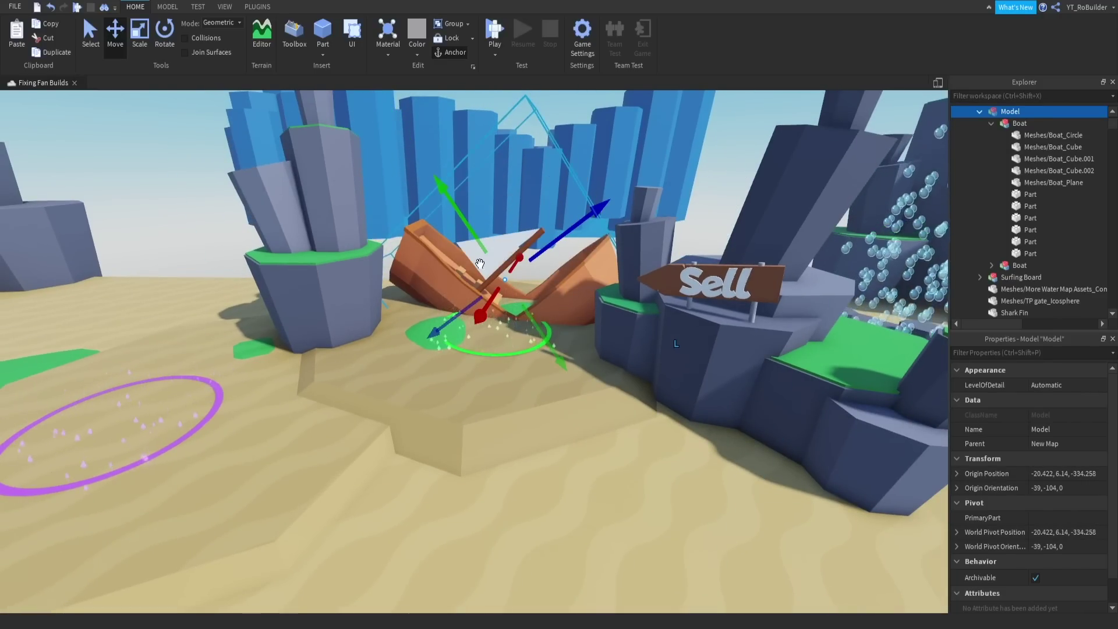
scroll(431, 276, "down", 5)
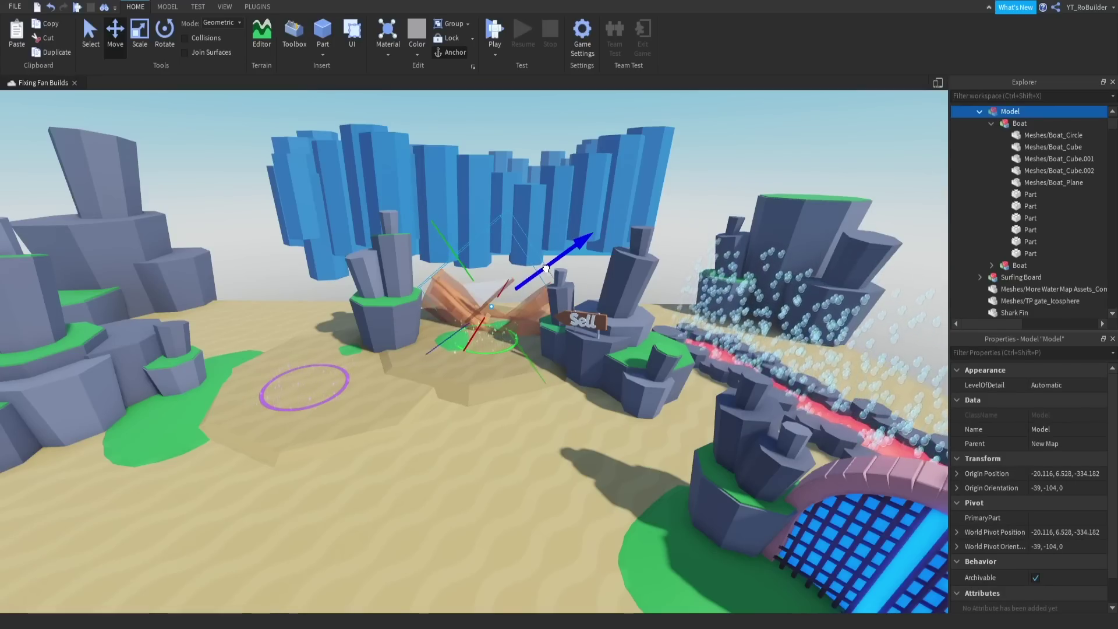
Examine the boat's placement and the overall layout of the sand map from several sides
key("w")
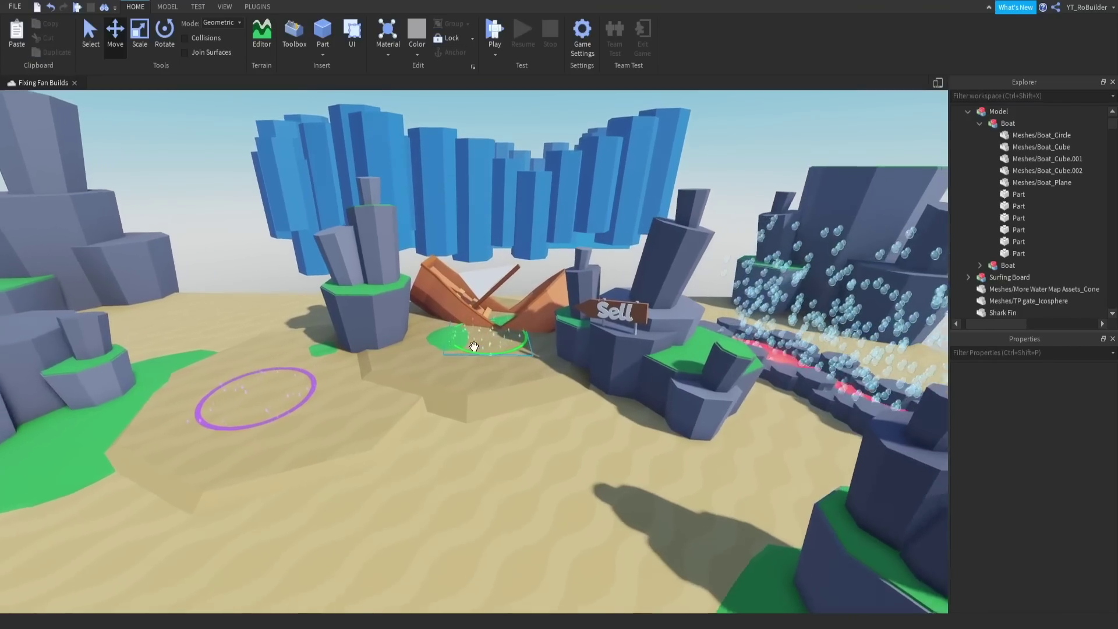
key("s")
key("a")
right_click_drag(407, 358, 408, 358)
key("w")
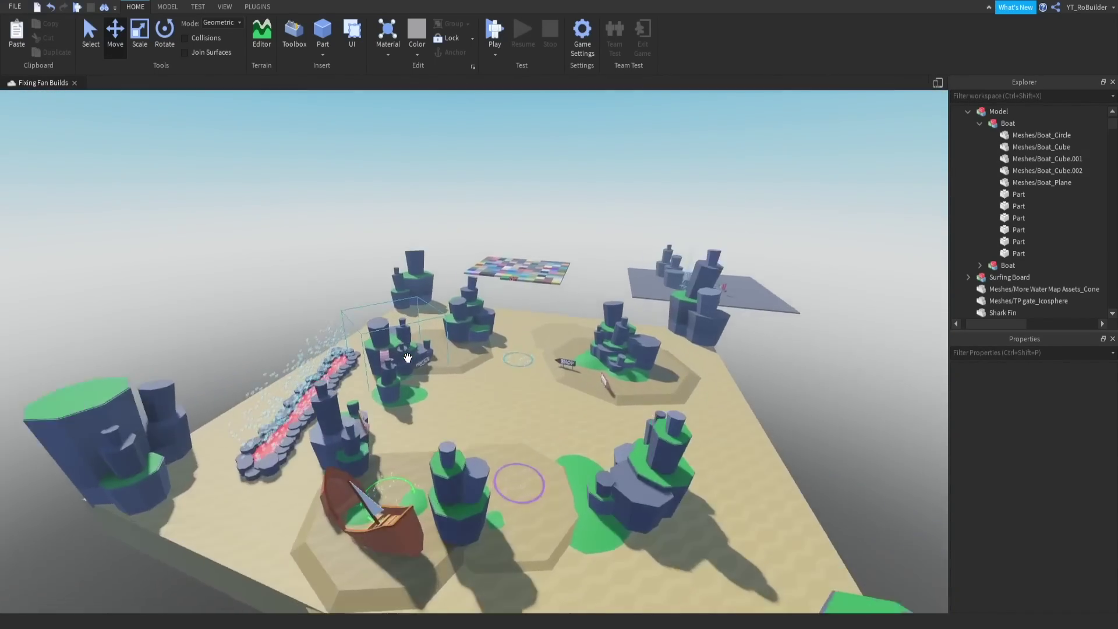
right_click_drag(407, 358, 422, 319)
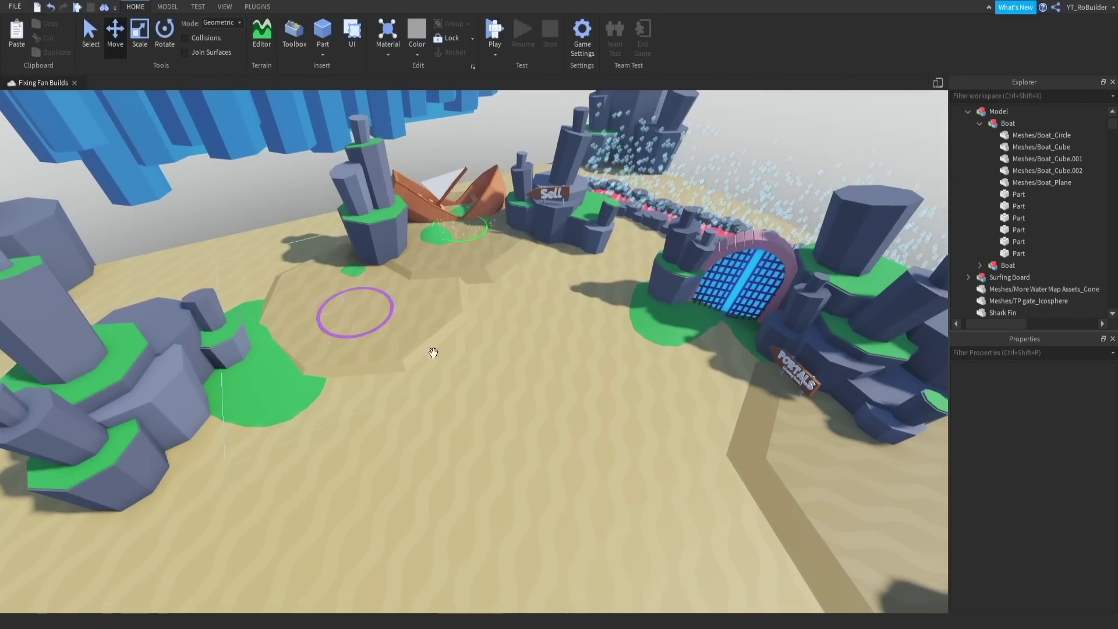
right_click_drag(539, 410, 539, 411)
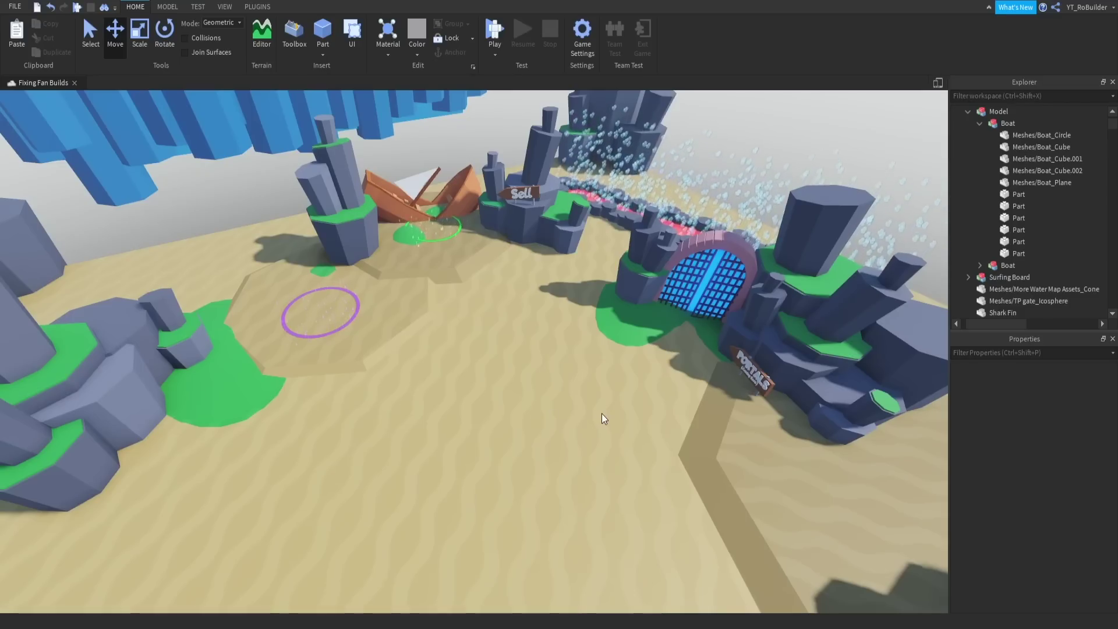
Darken the bubble particle emitter on the red neon stream to grey (136, 136, 136) and deselect it
right_click_drag(671, 396, 671, 396)
key("w")
left_click(671, 396)
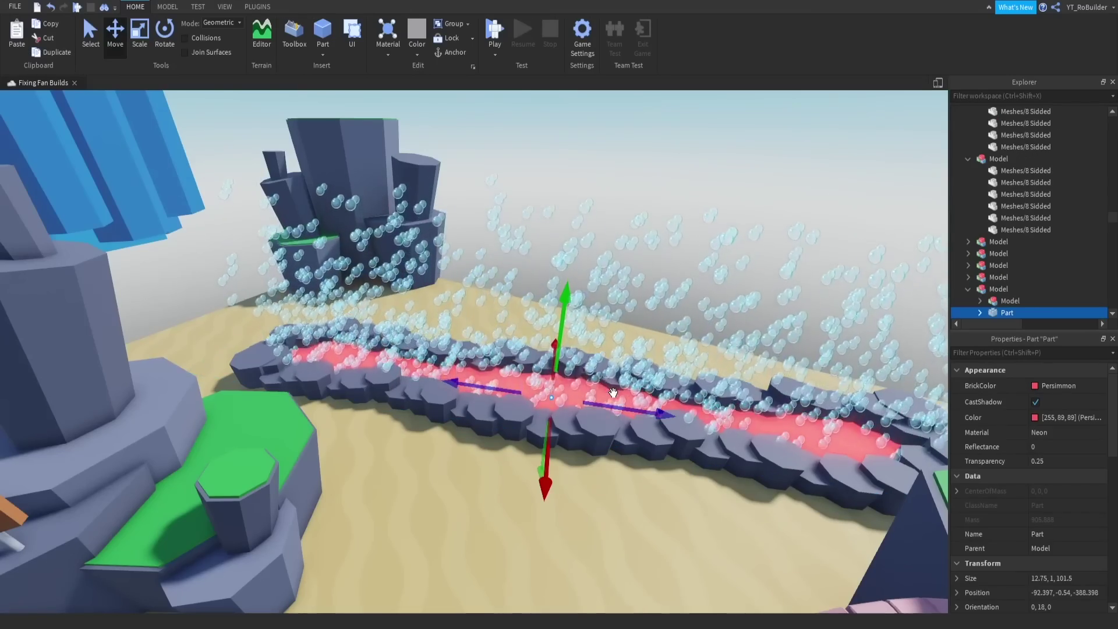
scroll(1019, 313, "down", 2)
left_click(980, 245)
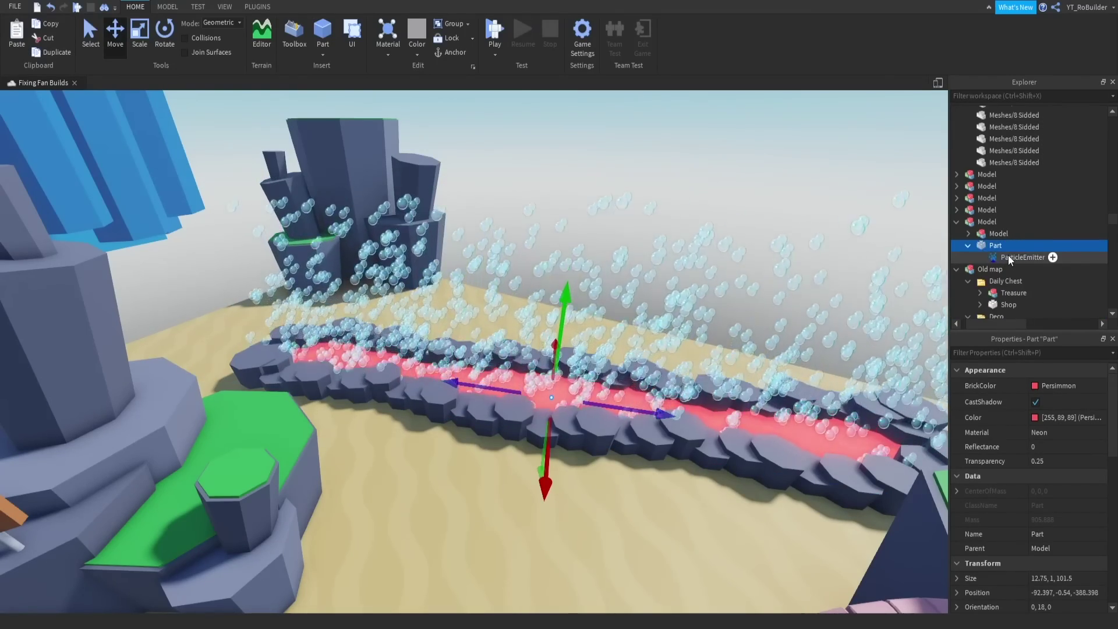
left_click(1009, 257)
left_click(1035, 385)
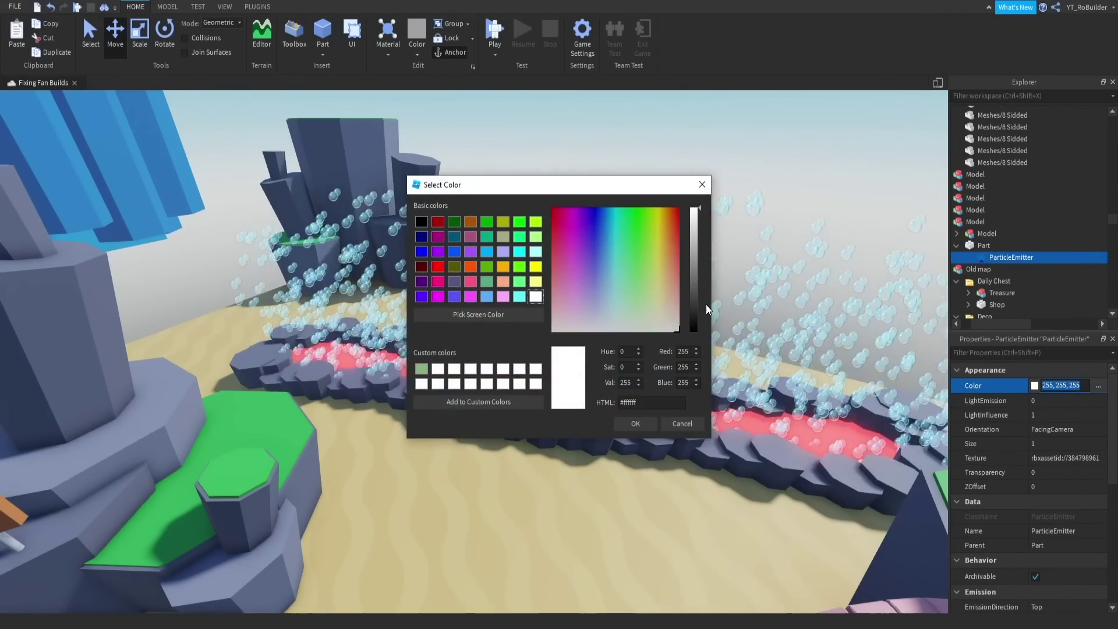
left_click_drag(696, 250, 693, 266)
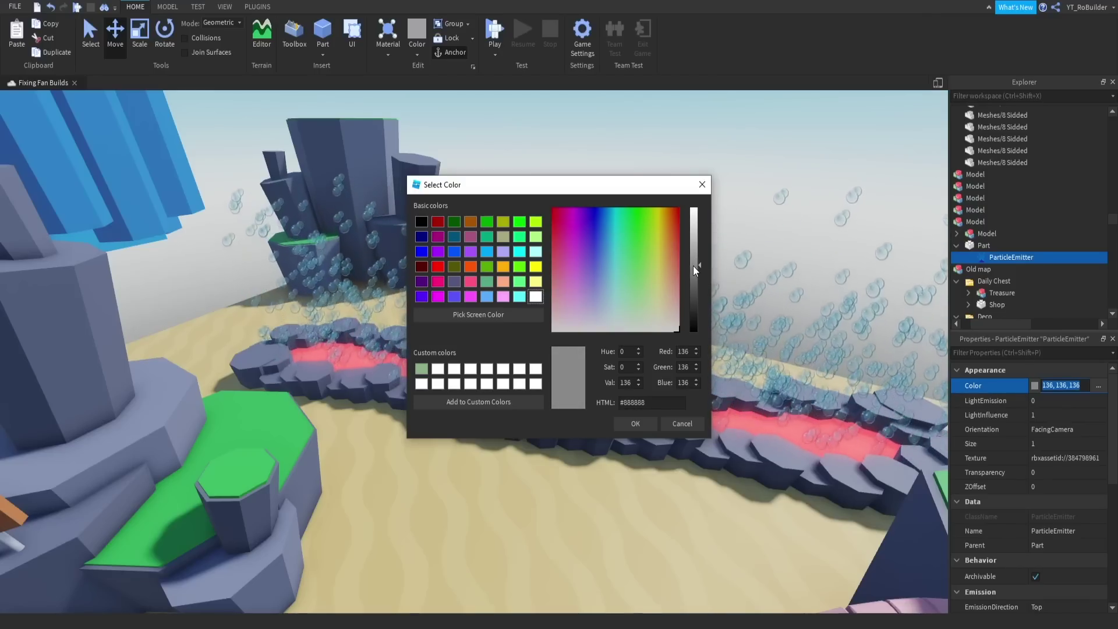
left_click(635, 424)
left_click(654, 302)
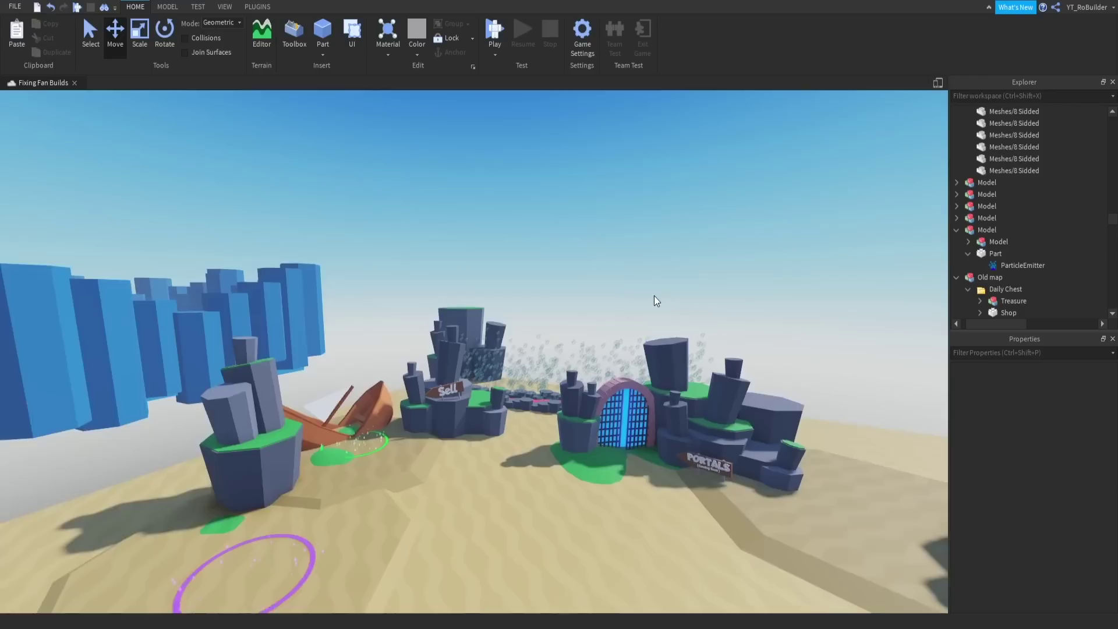
Check the darkened bubbles against the whole map, from ground level and from above
right_click_drag(655, 296, 654, 295)
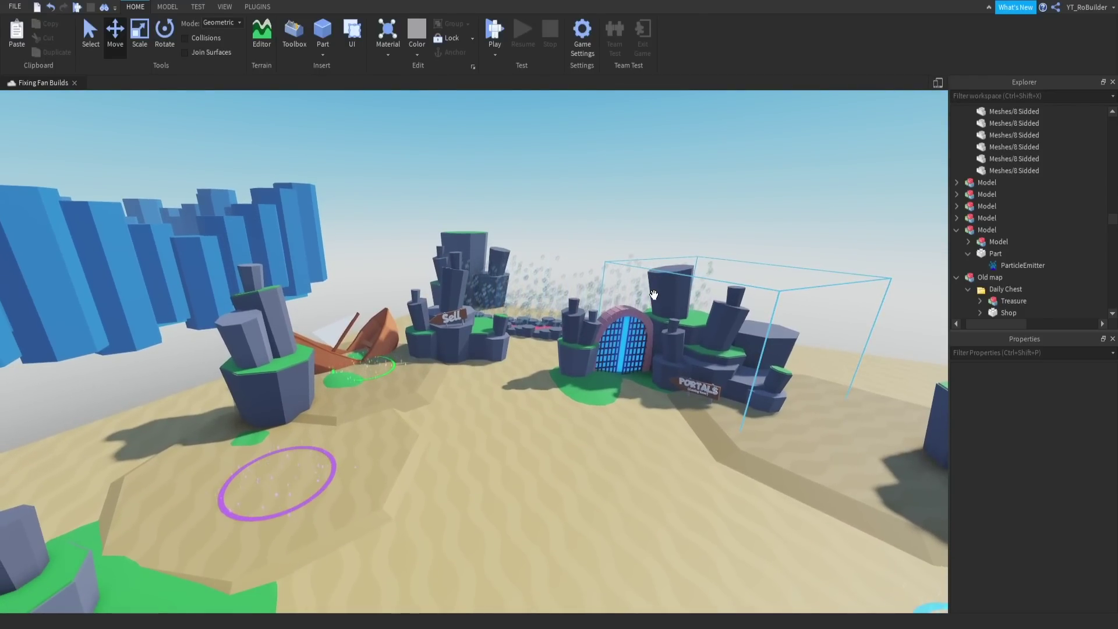
right_click(654, 295)
left_click(624, 191)
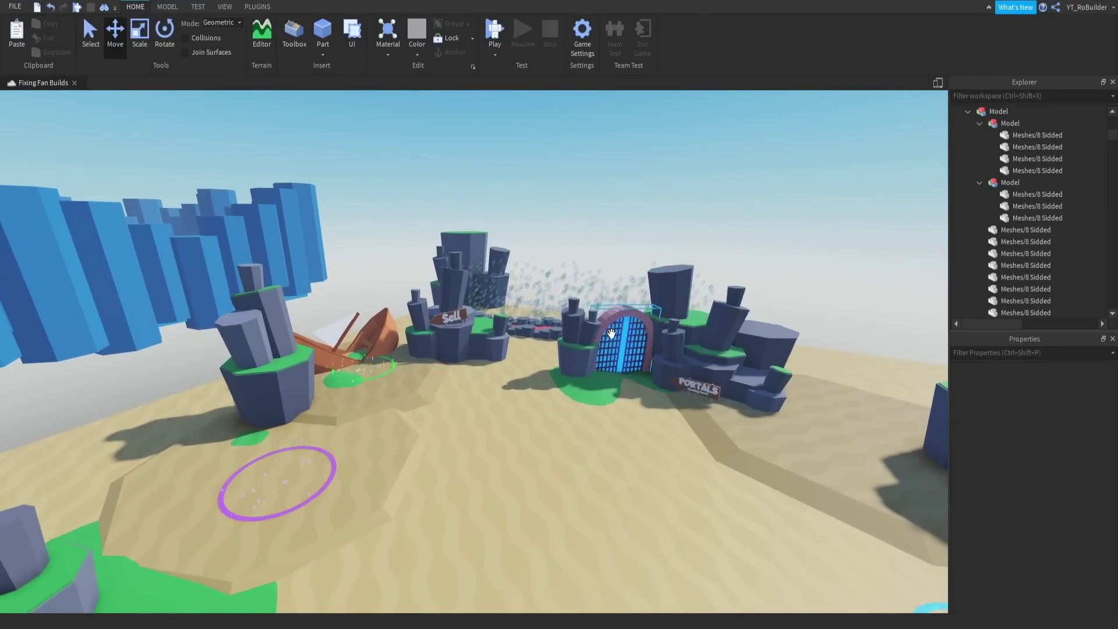
key("d")
key("w")
right_click_drag(650, 299, 650, 299)
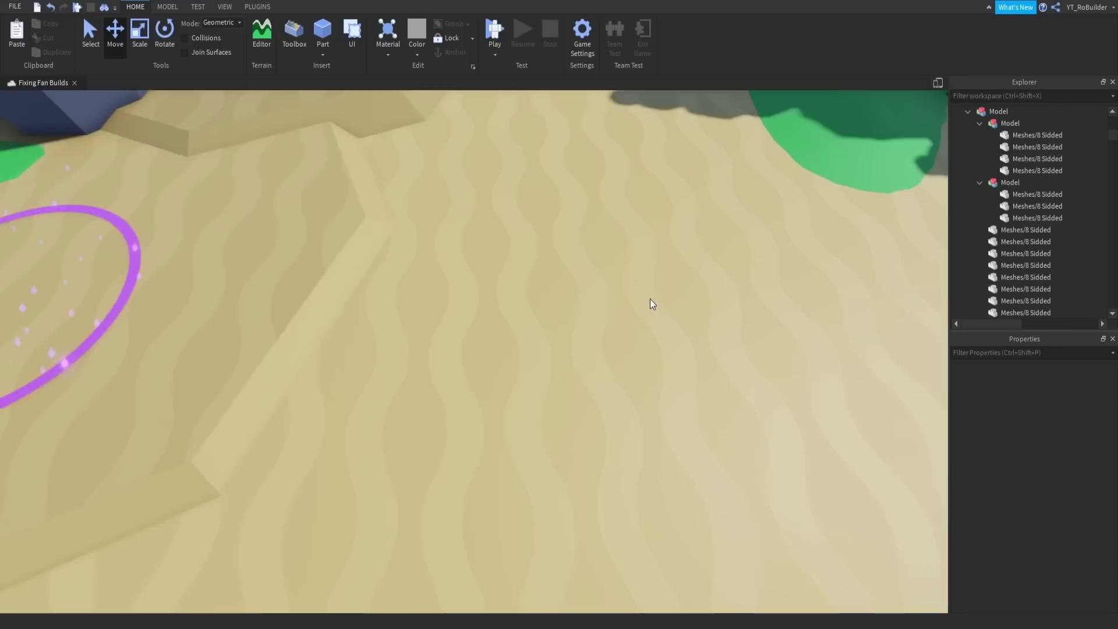
scroll(650, 298, "up", 12)
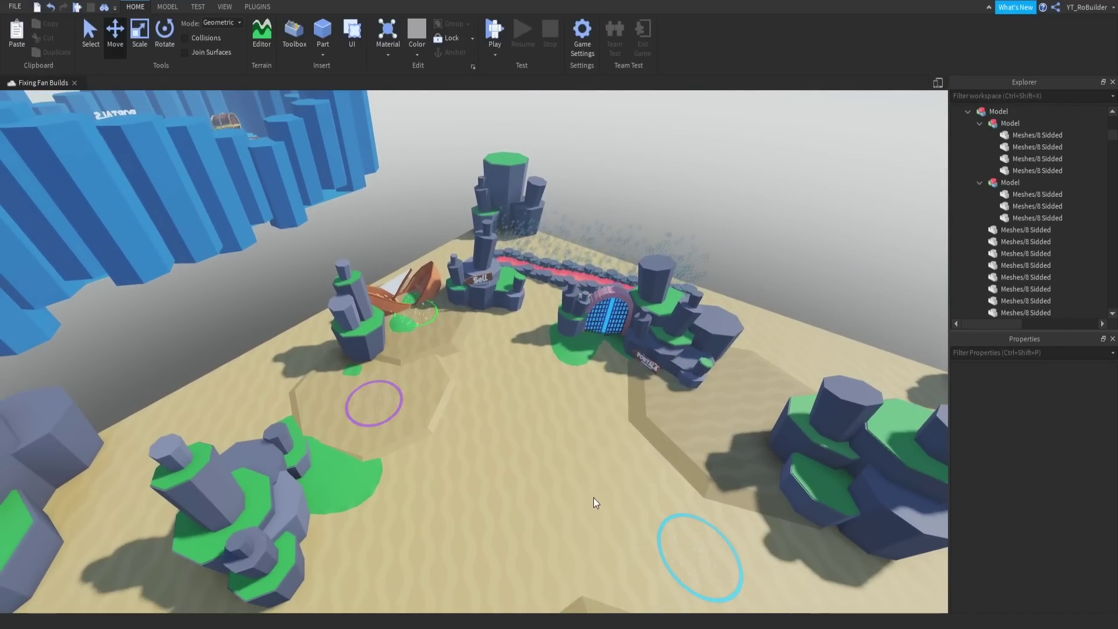
scroll(607, 406, "down", 5)
right_click_drag(607, 406, 606, 406)
scroll(607, 406, "up", 4)
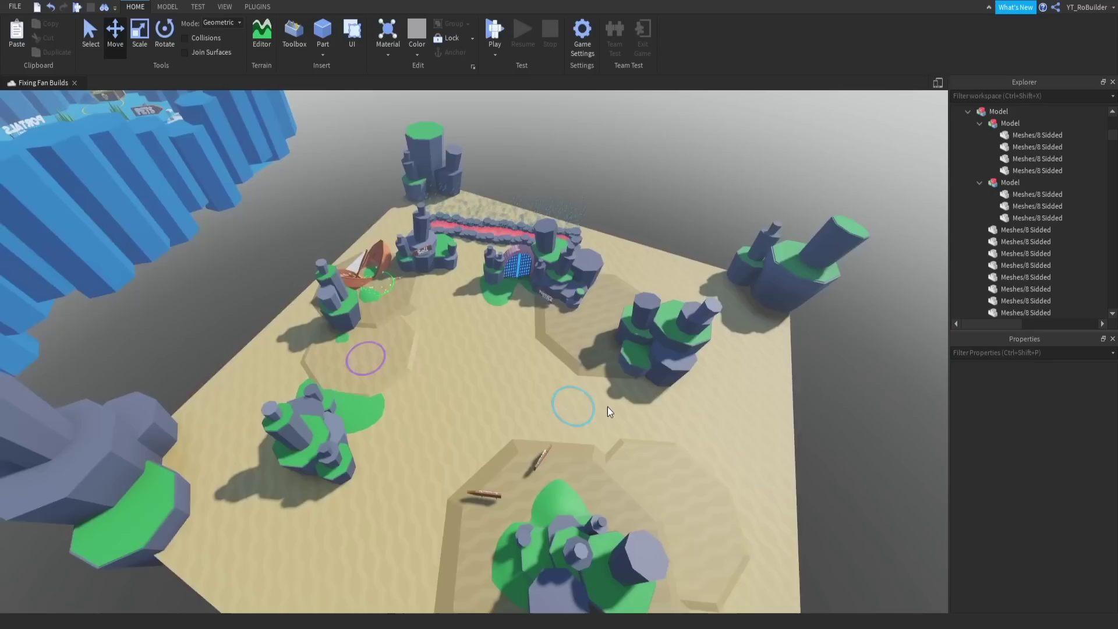
Select the whole PETS sign model near the large rock cluster and raise it to a Y position of 7.899
key("w")
key("w")
key("w")
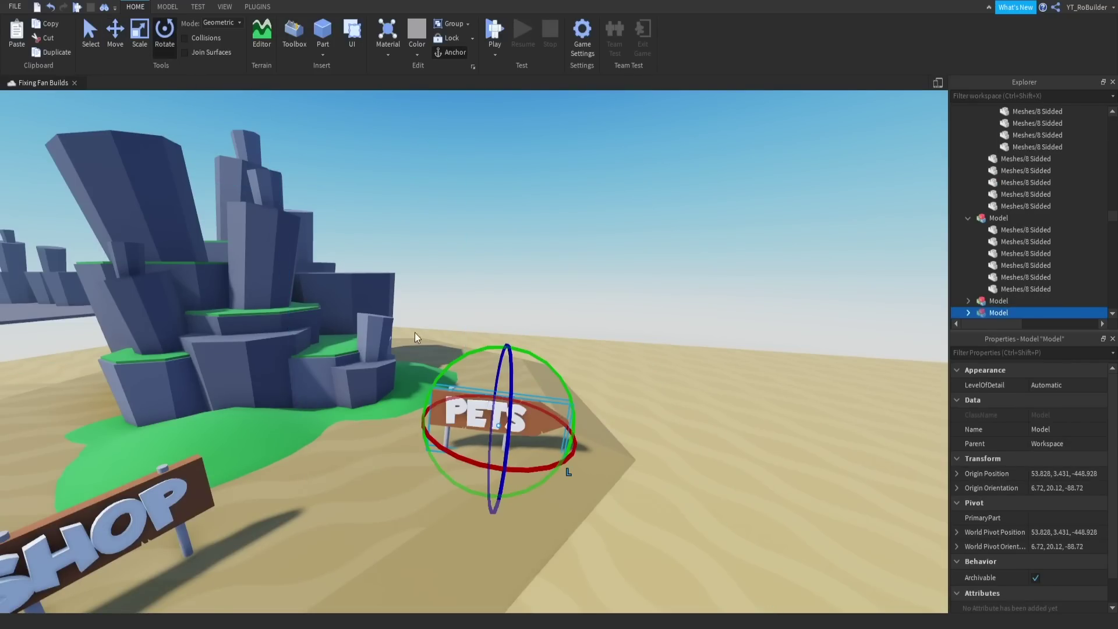
scroll(559, 251, "up", 5)
left_click(561, 249)
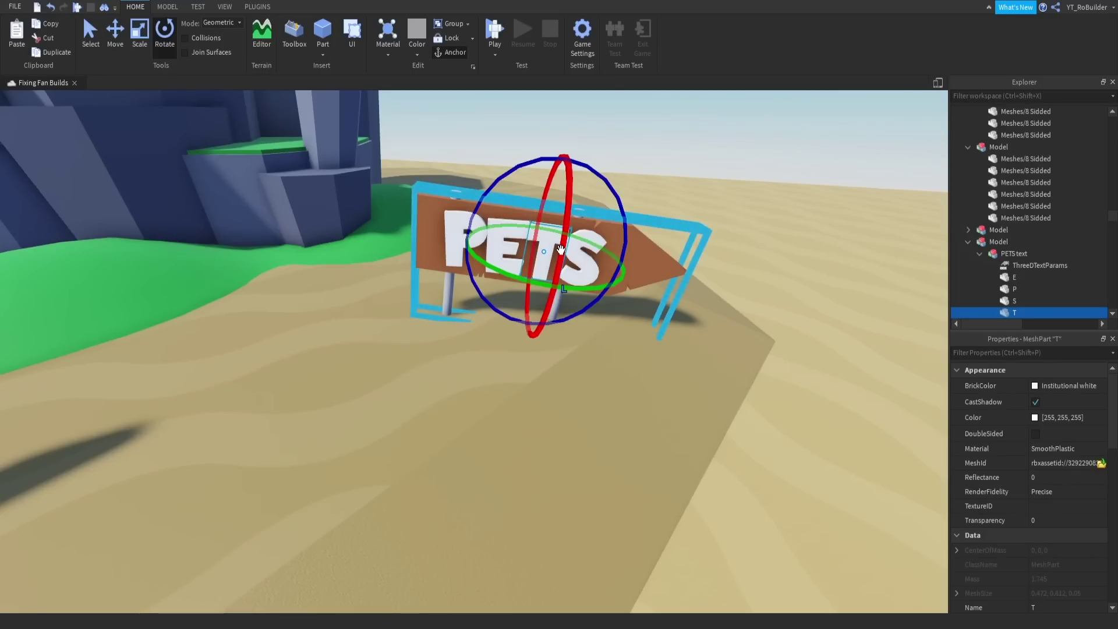
left_click(609, 233)
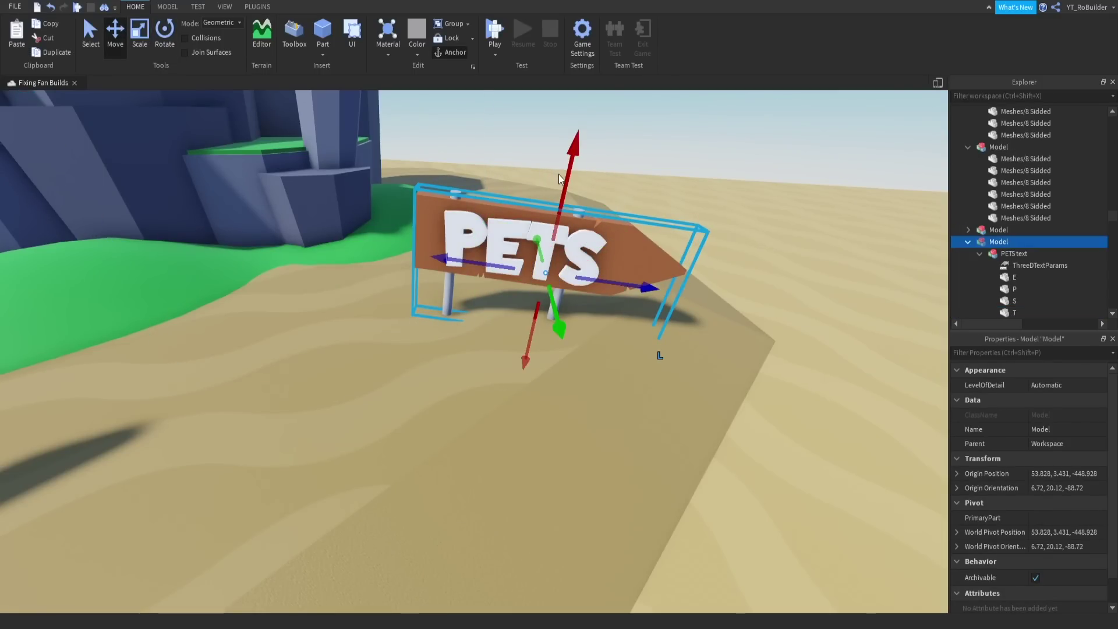
left_click(574, 229)
key("s")
left_click_drag(565, 169, 407, 133)
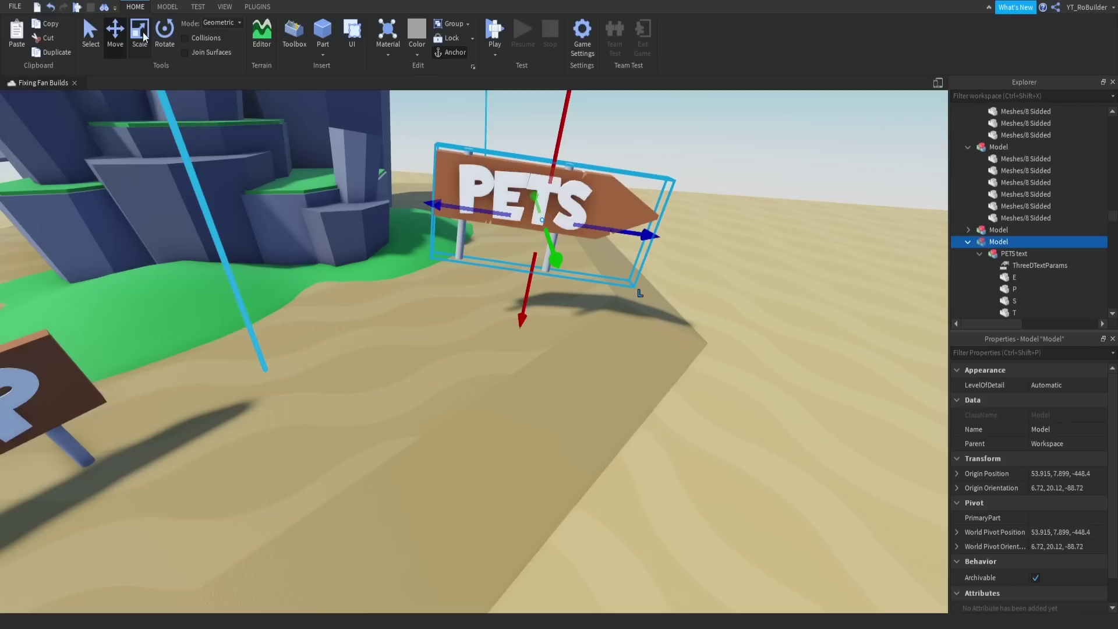
left_click(465, 244)
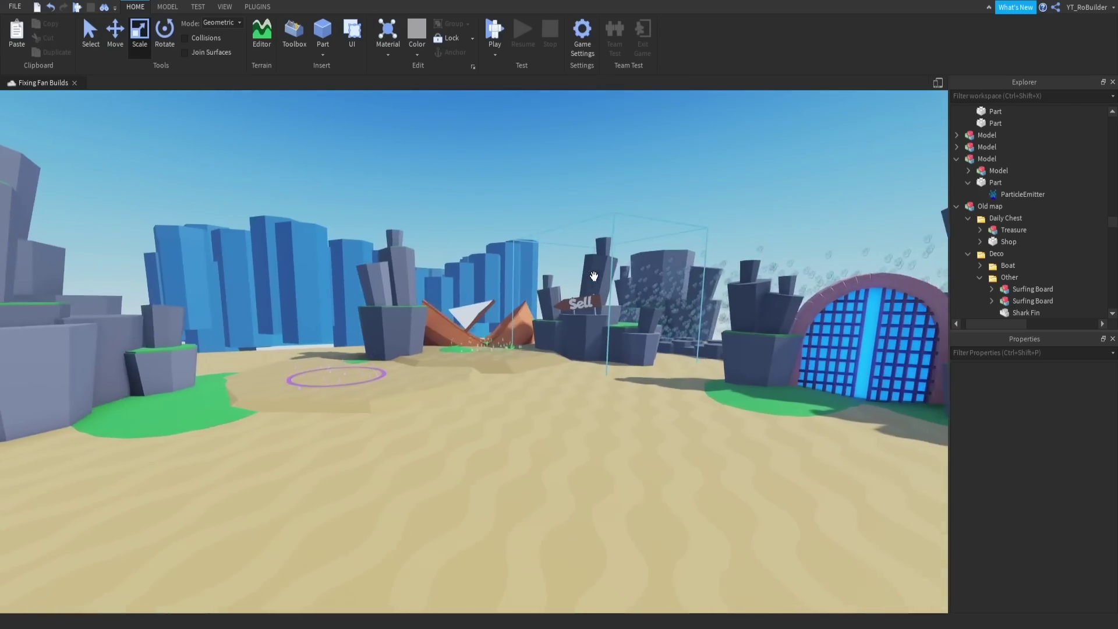
Review the Sell sign, boat, portal gate and rock clusters, and inspect the old map's treasure chest up close
scroll(594, 277, "up", 10)
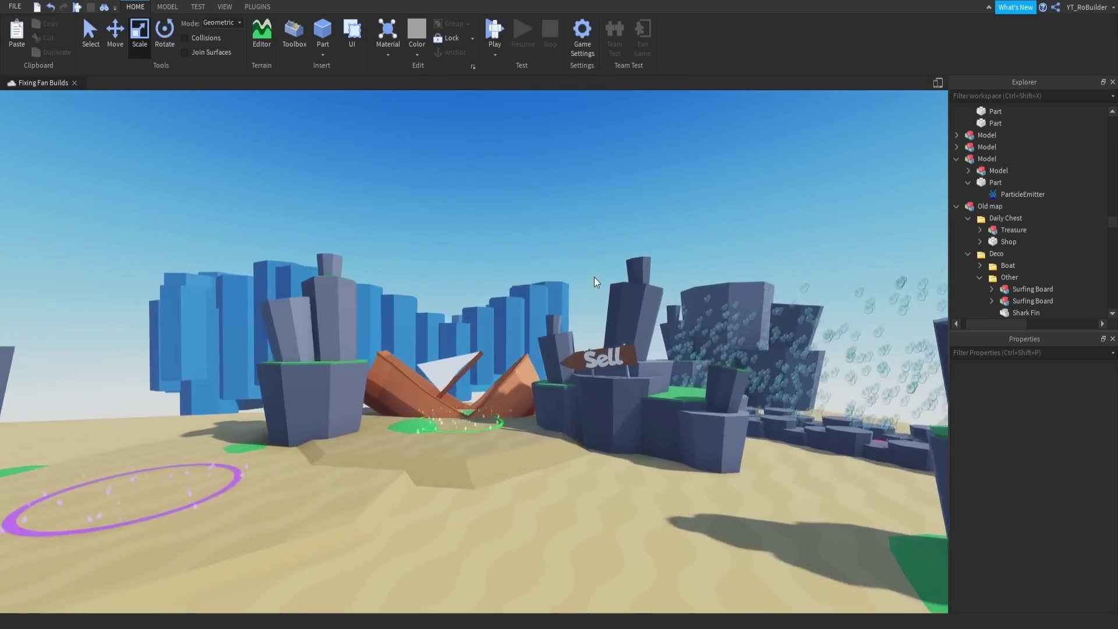
scroll(667, 440, "down", 8)
right_click_drag(623, 410, 623, 409)
scroll(623, 410, "down", 2)
scroll(600, 386, "up", 5)
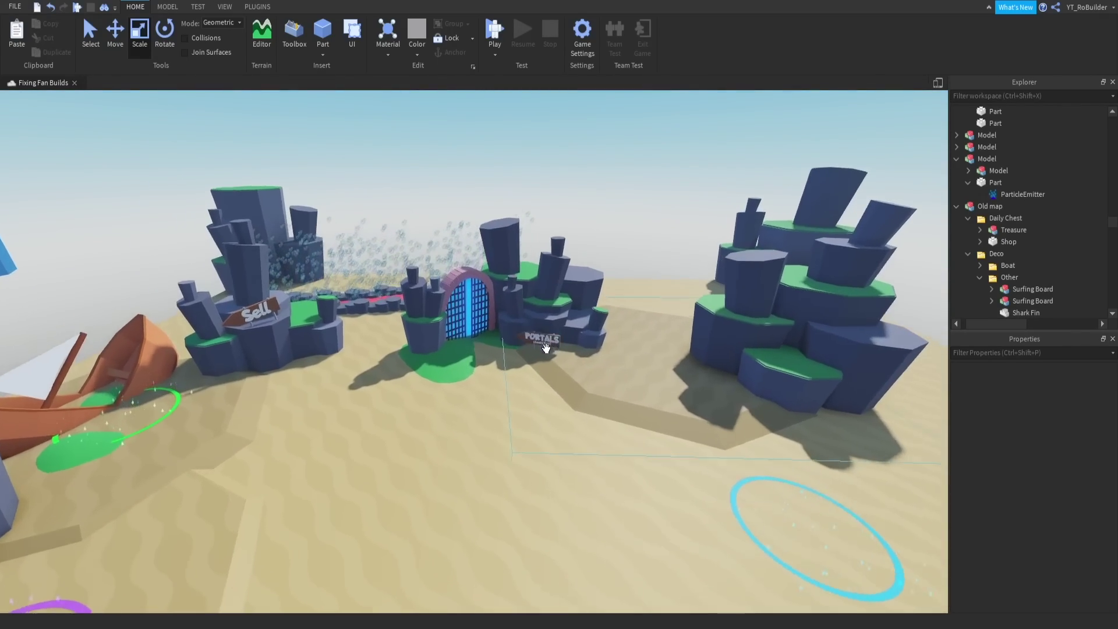
right_click_drag(597, 367, 606, 379)
scroll(603, 375, "down", 4)
scroll(604, 375, "up", 8)
key("w")
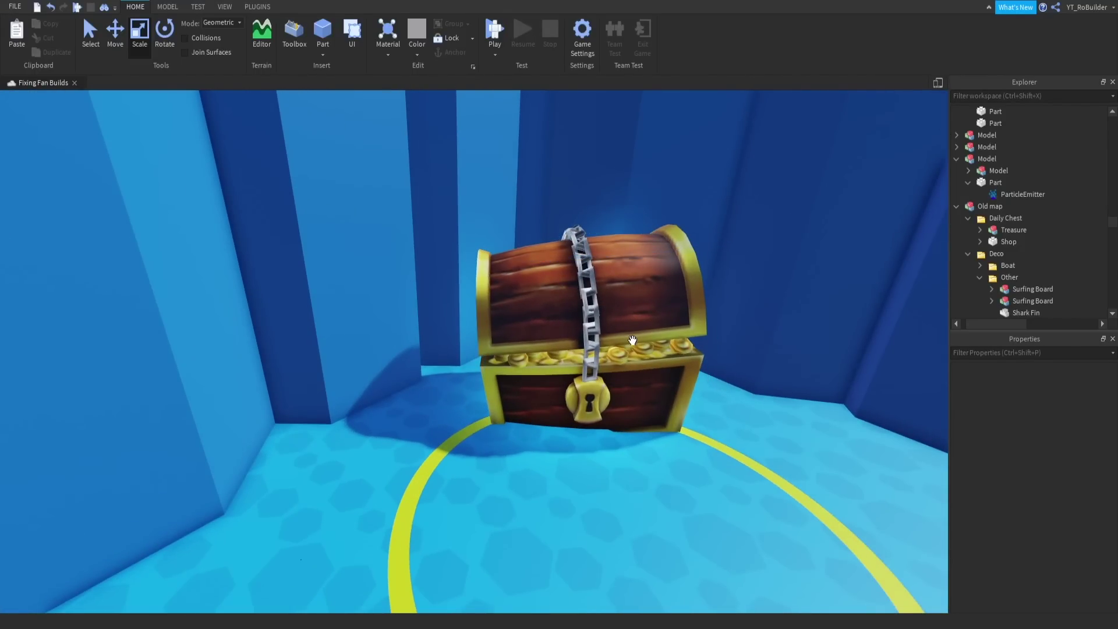
Examine the old map's stone paths, Shop sign, portal gate and boat, up close and from above
right_click_drag(608, 368, 425, 514)
key("s")
key("w")
key("w")
key("w")
key("w")
key("s")
key("s")
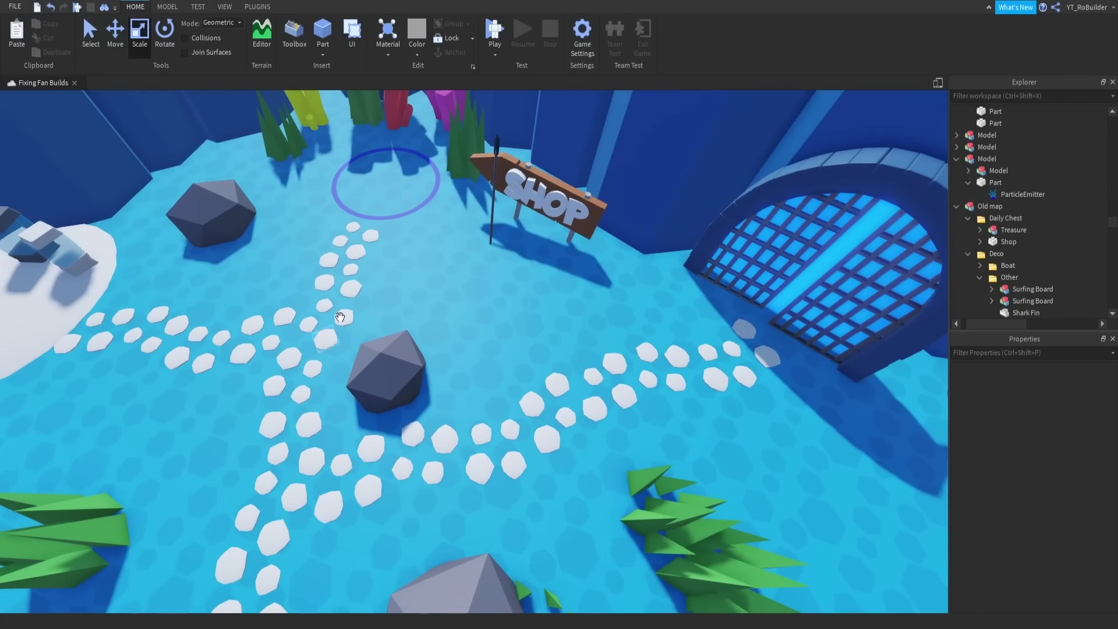
scroll(487, 333, "down", 12)
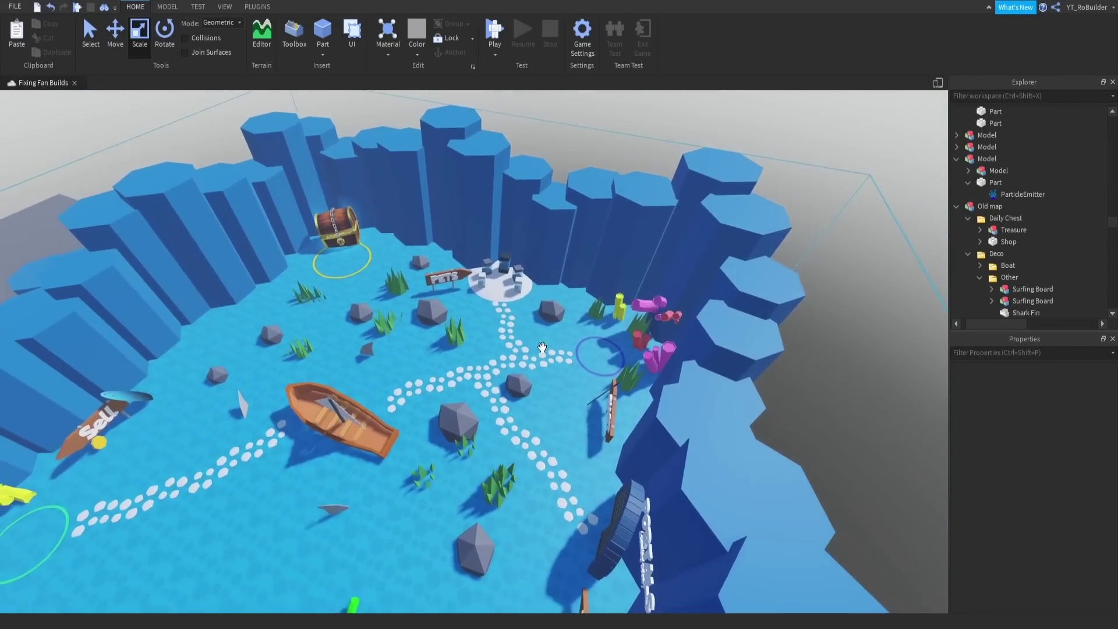
scroll(543, 347, "down", 2)
key("w")
right_click_drag(602, 327, 605, 326)
key("s")
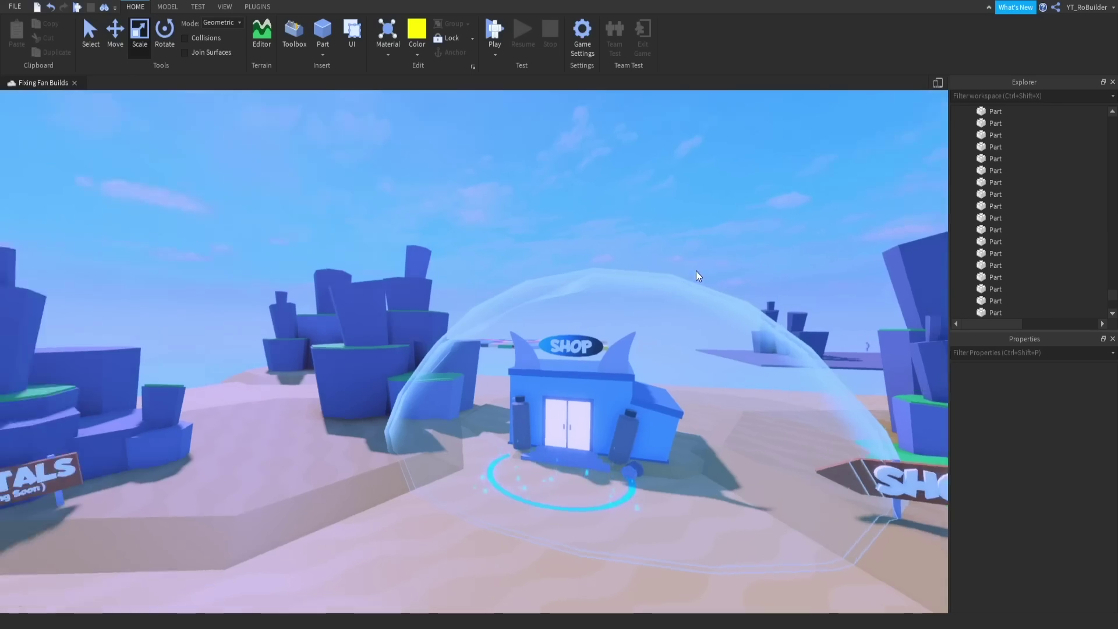
Review the sand map's shop, pink treasure chest, broken boat and Sell sign, and clear the accidental model selection
right_click_drag(697, 278, 699, 271)
scroll(695, 270, "down", 5)
scroll(699, 270, "up", 8)
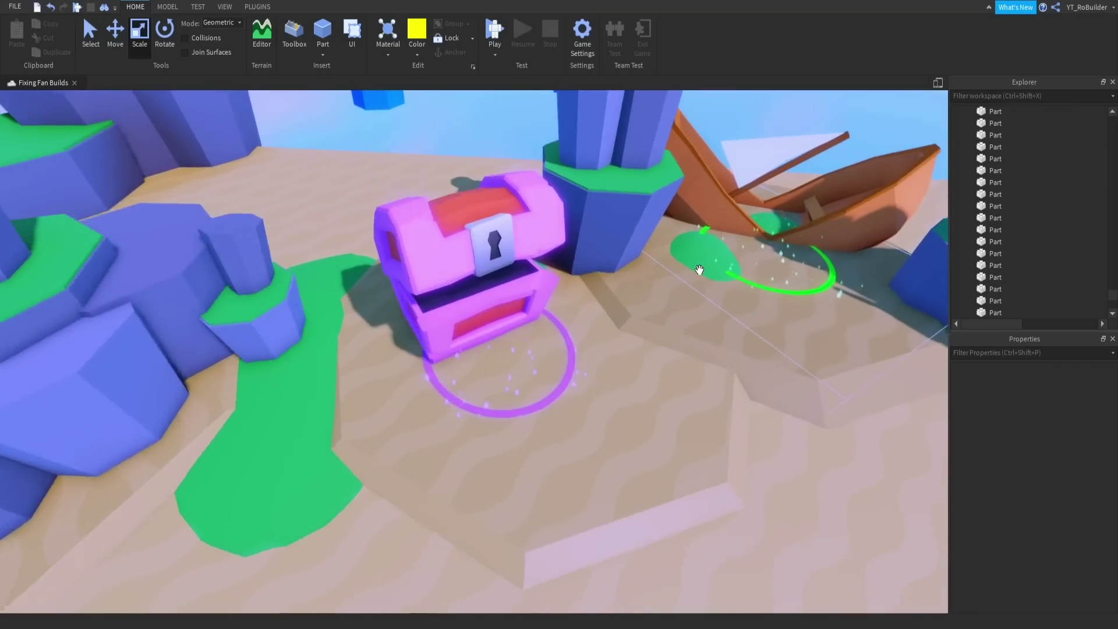
scroll(355, 295, "down", 3)
right_click_drag(355, 294, 561, 309)
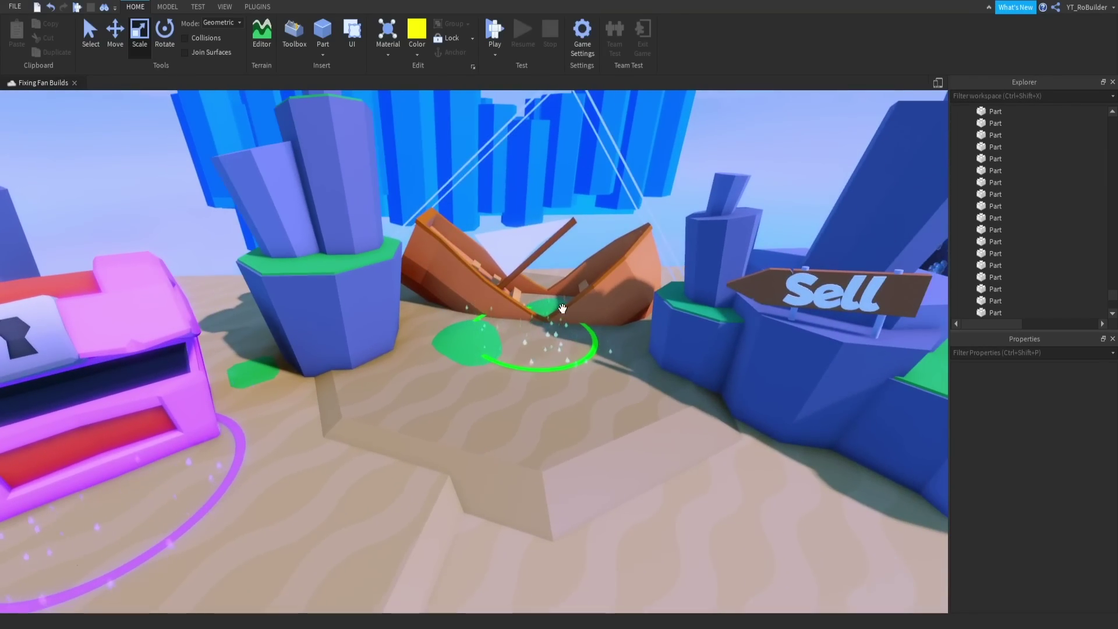
scroll(639, 341, "down", 3)
right_click_drag(577, 357, 679, 340)
scroll(646, 340, "down", 5)
scroll(675, 338, "up", 3)
scroll(676, 339, "down", 5)
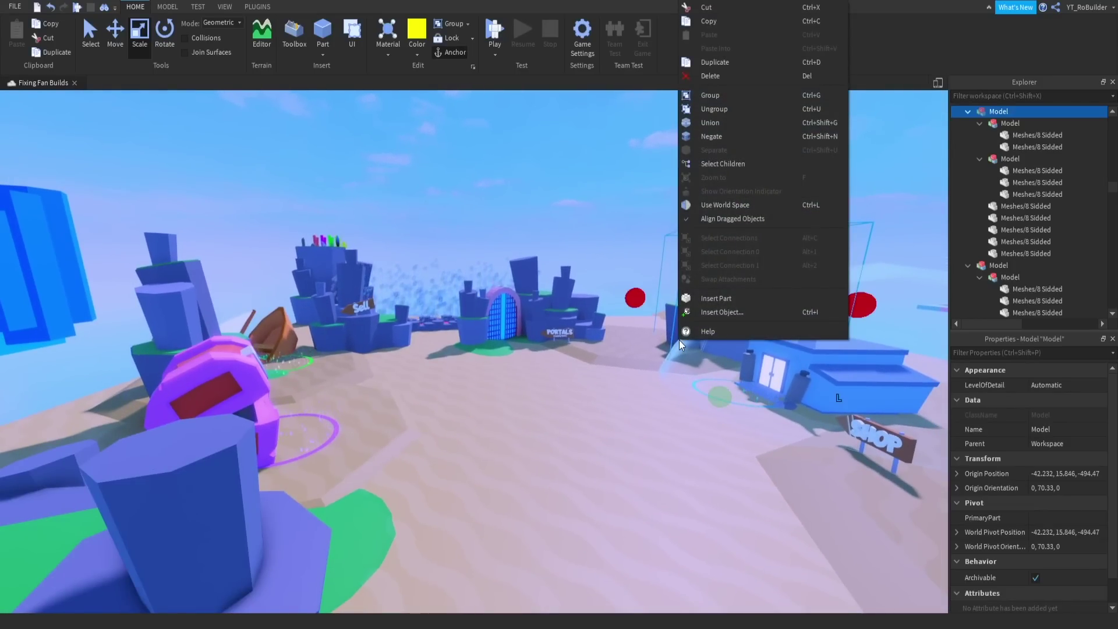
left_click(586, 259)
Look over the sand map from ground level and inspect the shop's front wall and doors up close
right_click_drag(590, 318, 590, 319)
key("d")
key("w")
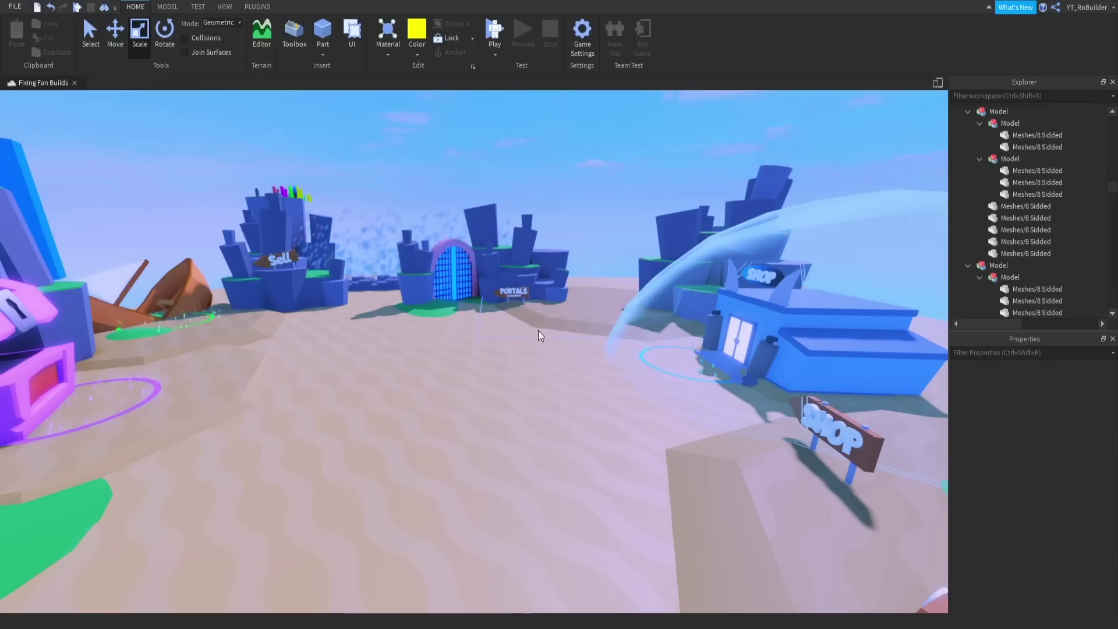
right_click_drag(578, 211, 578, 208)
key("d")
key("a")
key("w")
key("w")
scroll(615, 321, "up", 3)
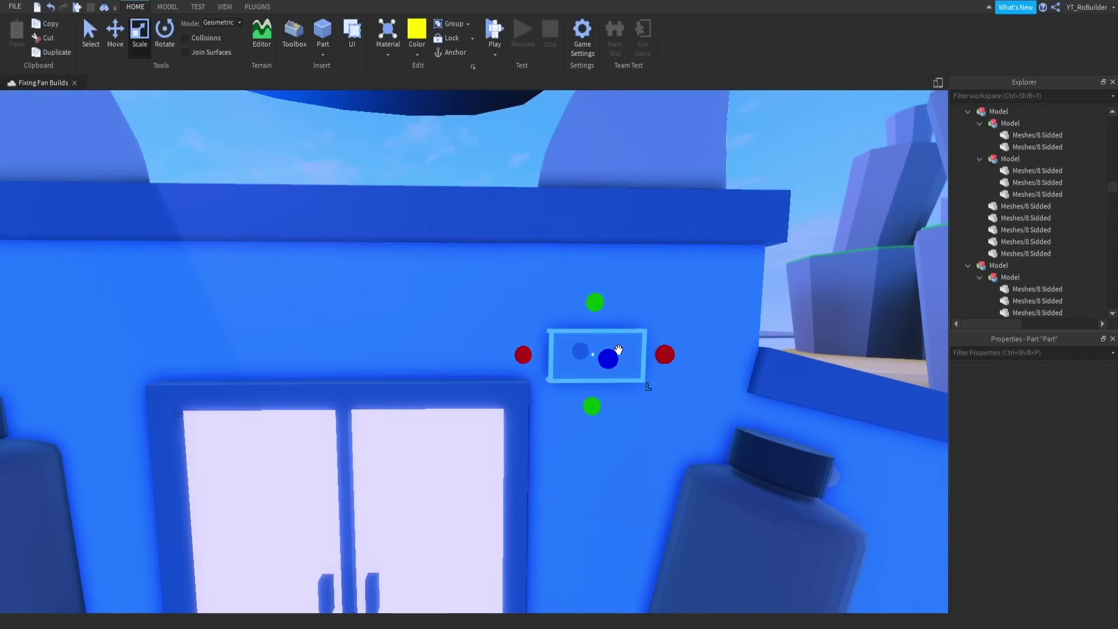
Try blue shades on the small block beside the shop doors, from Deep blue and Medium blue to (102, 144, 188)
left_click(864, 393)
left_click(1035, 389)
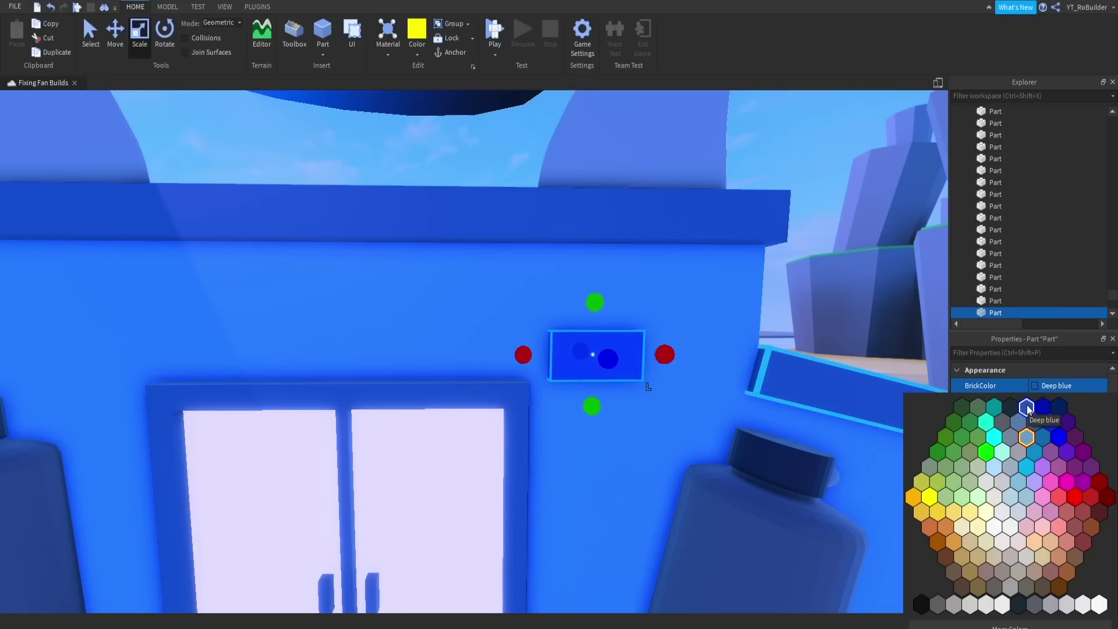
left_click(1043, 436)
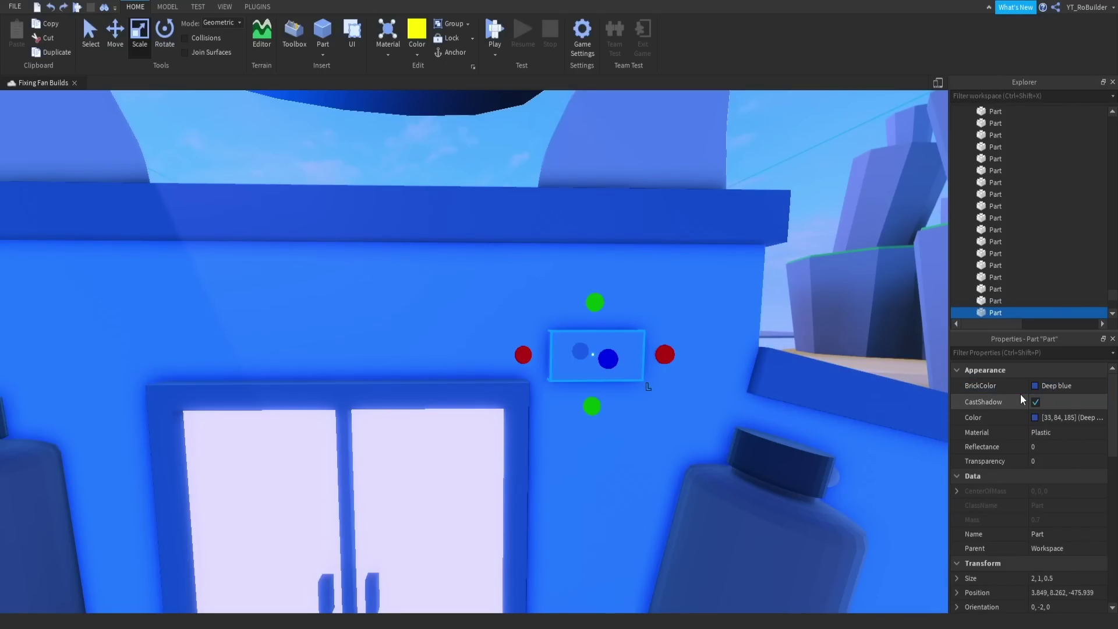
left_click(1035, 419)
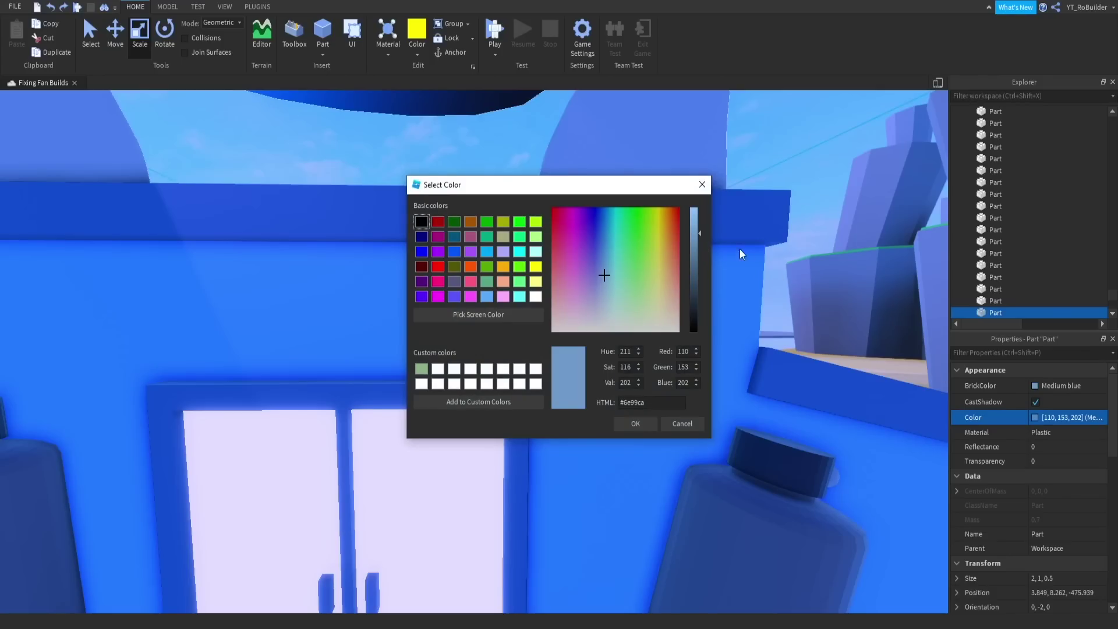
left_click(696, 241)
left_click(654, 425)
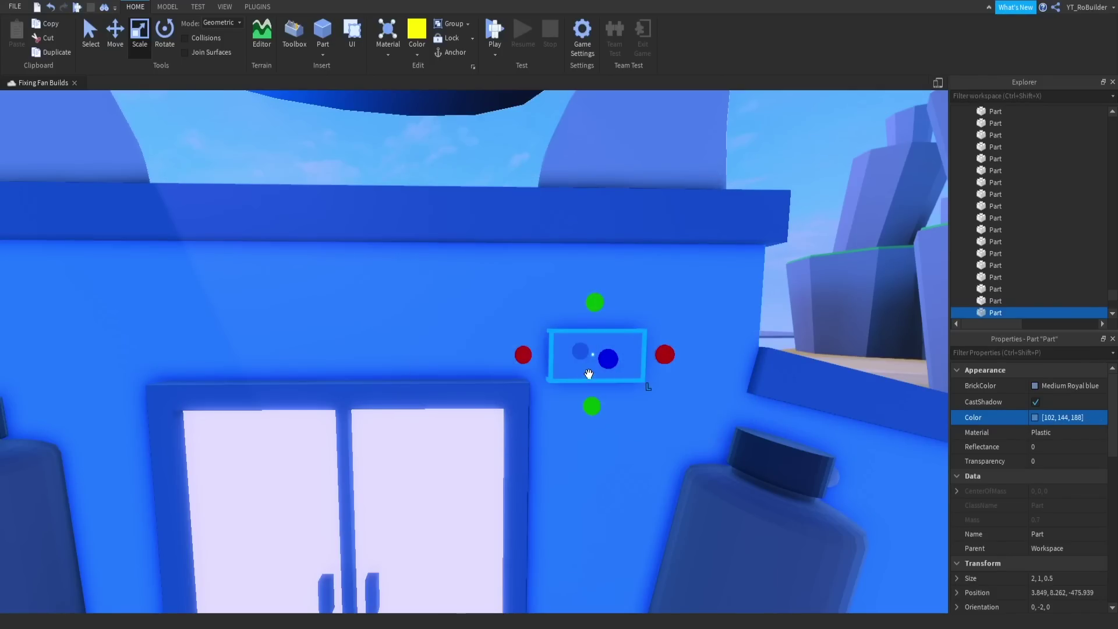
Resize the small block on the shop wall to 2, 0.5, 0.5 and darken its colour to (76, 109, 141)
scroll(657, 342, "up", 5)
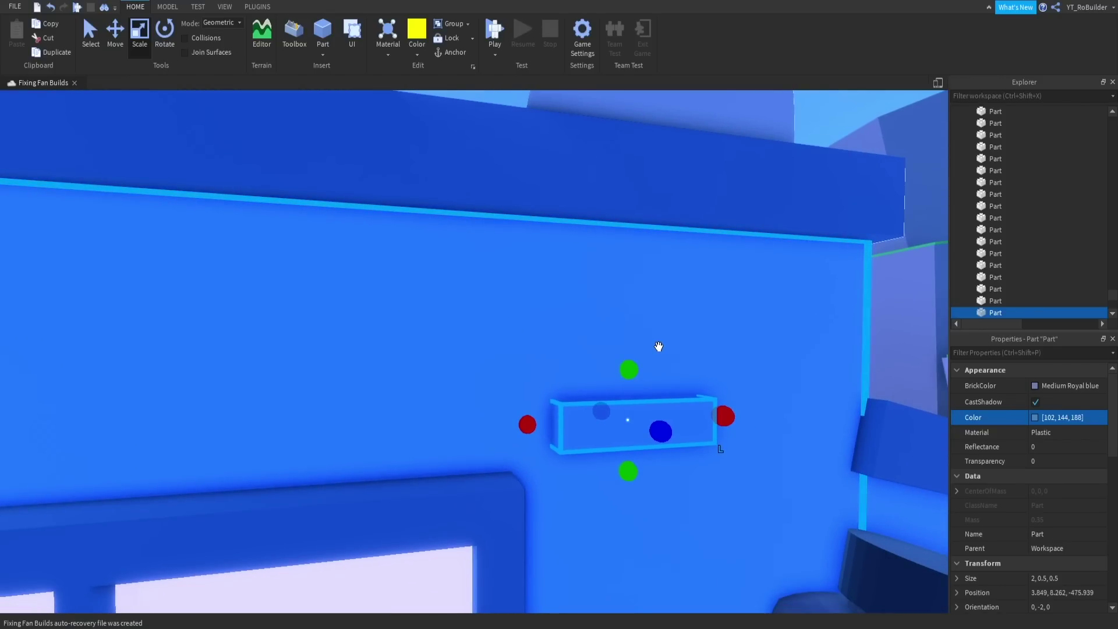
left_click(1040, 419)
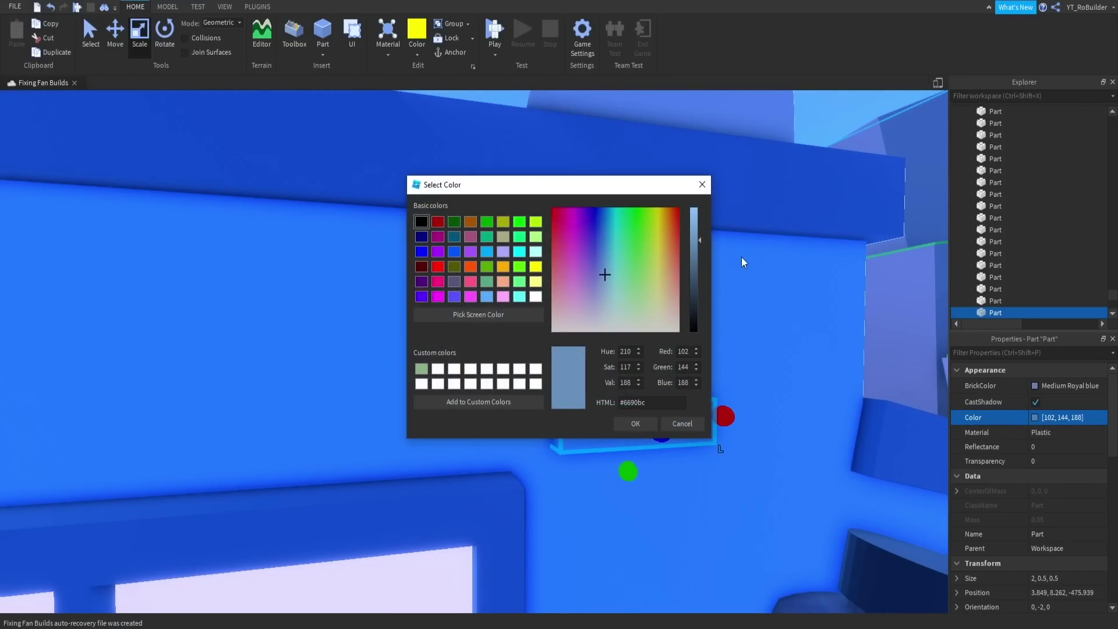
left_click_drag(646, 185, 464, 197)
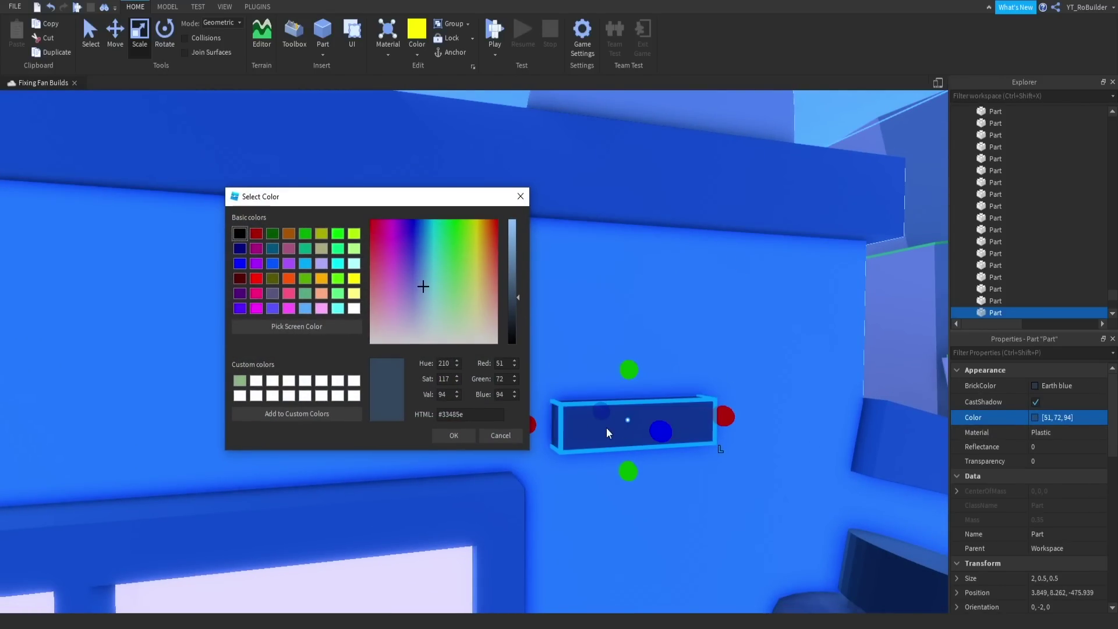
left_click(513, 276)
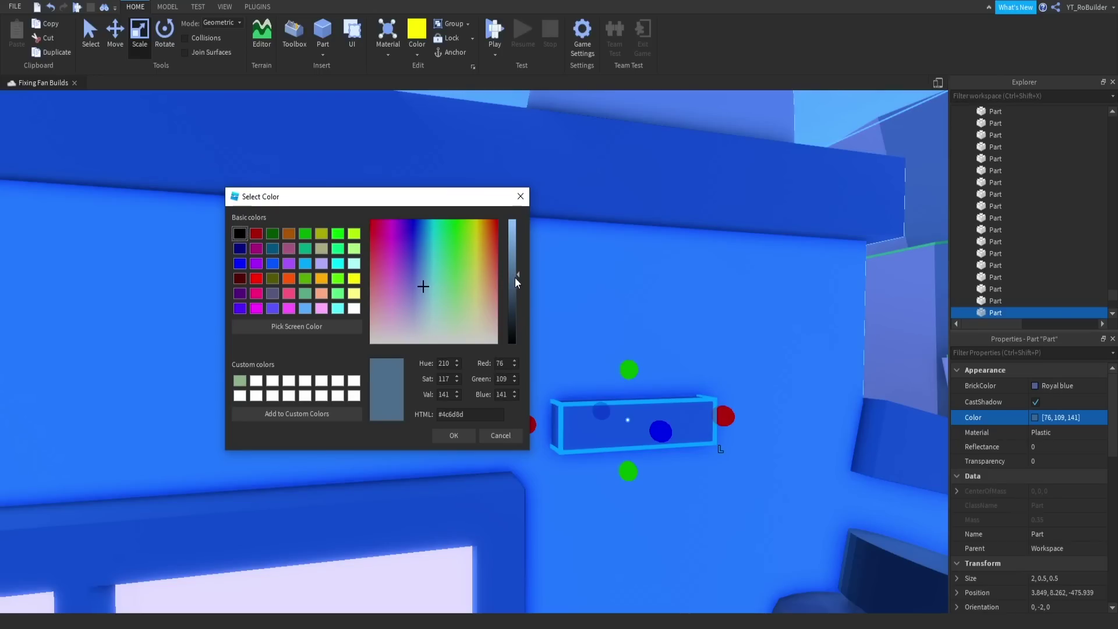
left_click(458, 434)
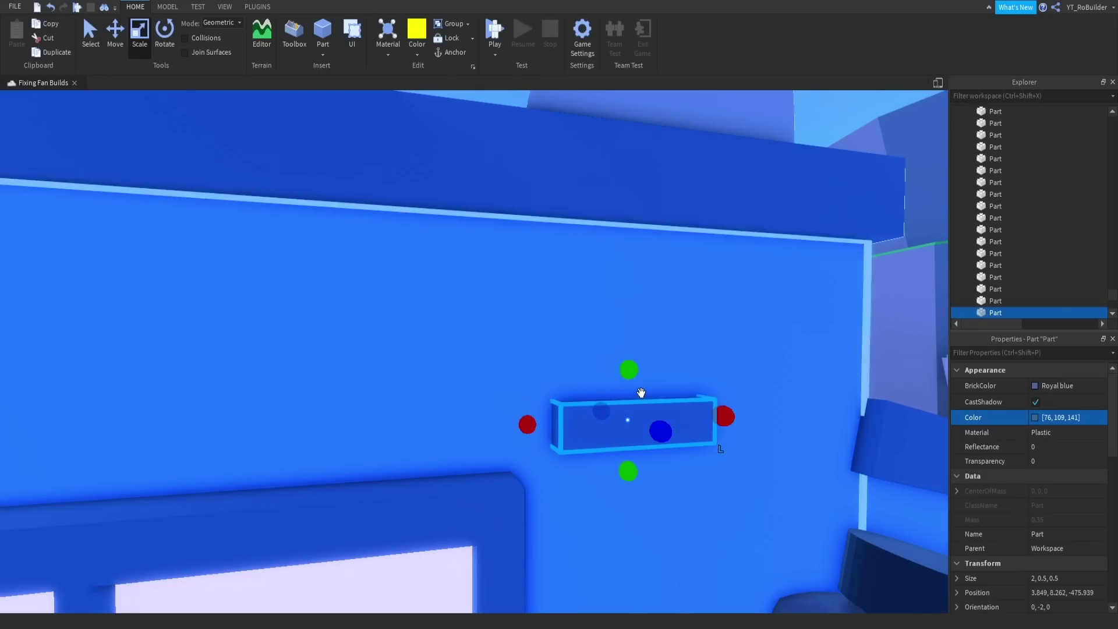
Delete the small blue block from the shop's front wall
right_click_drag(641, 392, 697, 394)
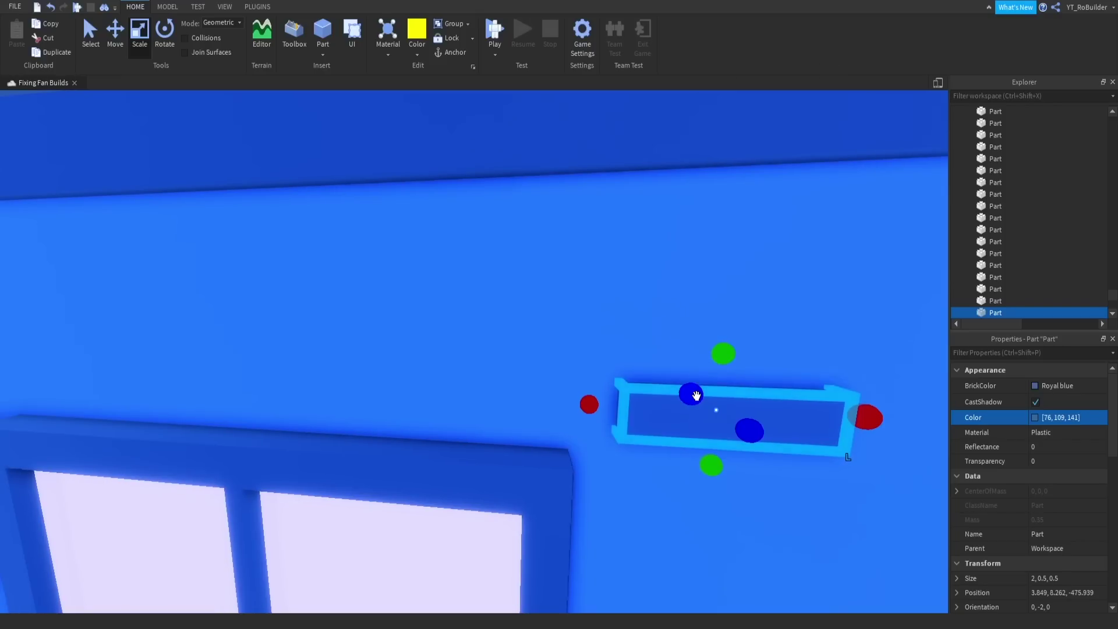
left_click(519, 471)
left_click(736, 421)
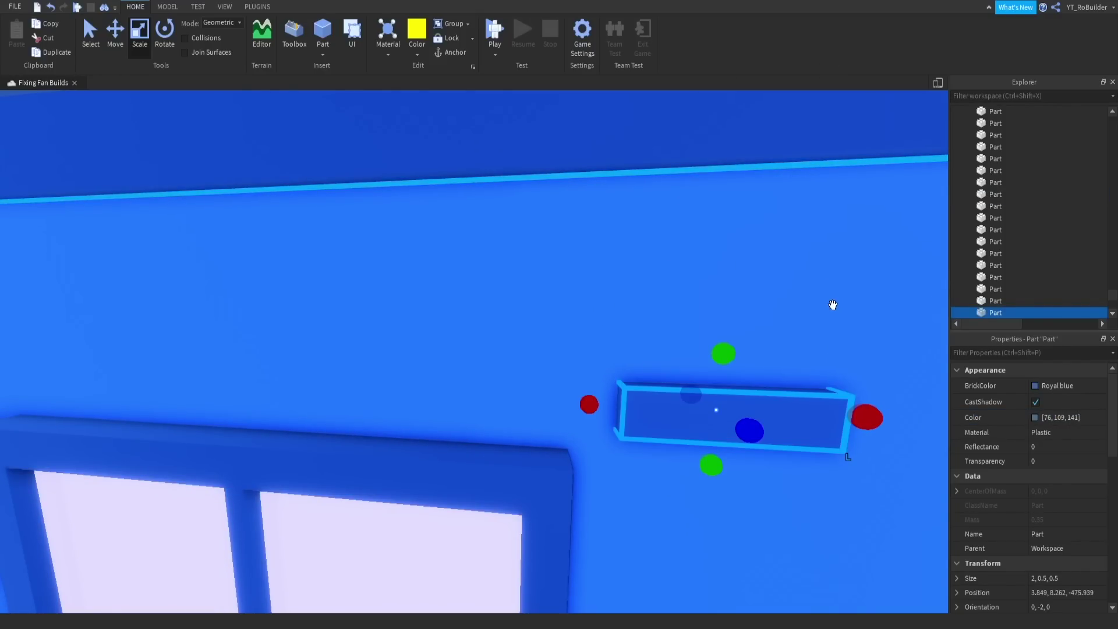
key("Delete")
Move the SHOP sign model toward the PETS sign at 36.54, 3.919, -458.684 and rotate it to a Y orientation of -132.06
scroll(786, 325, "down", 10)
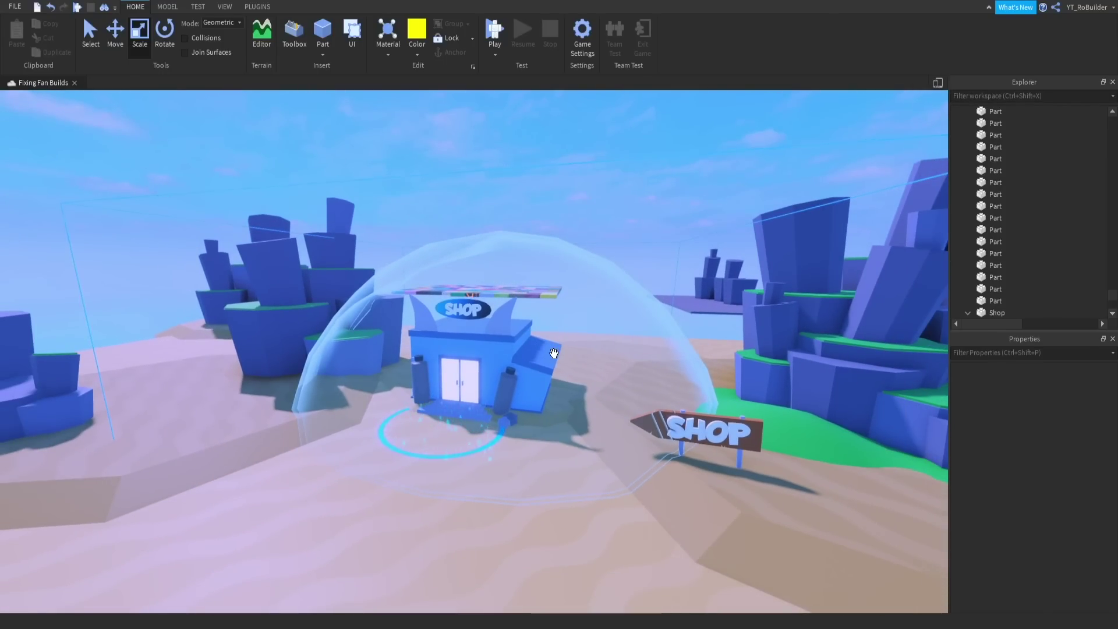
scroll(591, 417, "up", 10)
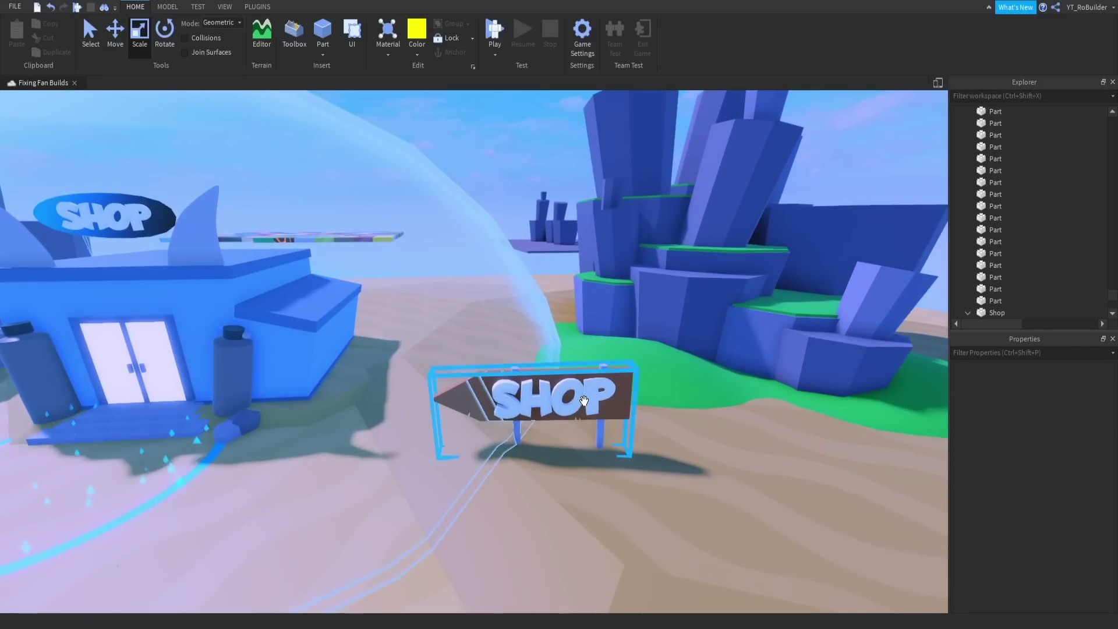
left_click(592, 409)
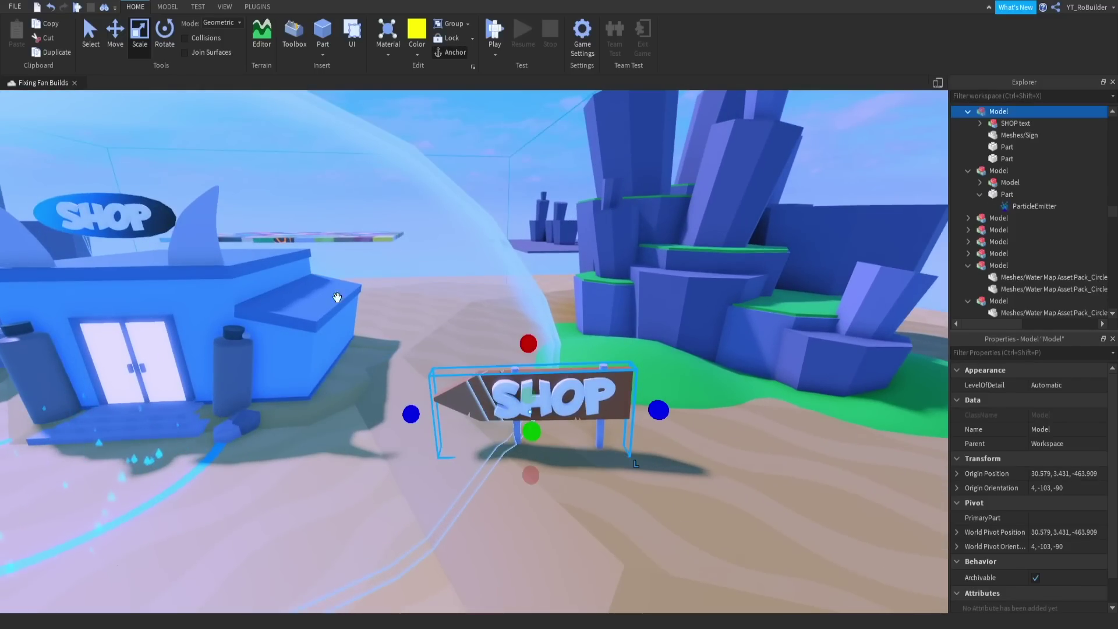
left_click(124, 35)
right_click_drag(389, 217, 494, 327)
scroll(494, 327, "down", 4)
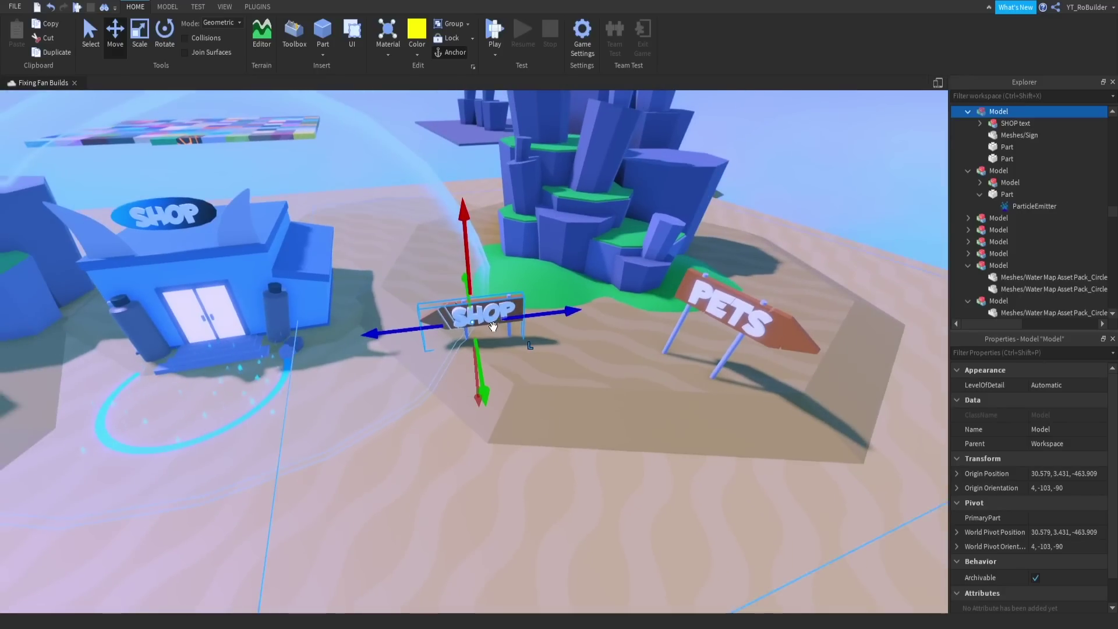
left_click_drag(542, 316, 595, 309)
left_click_drag(543, 358, 550, 376)
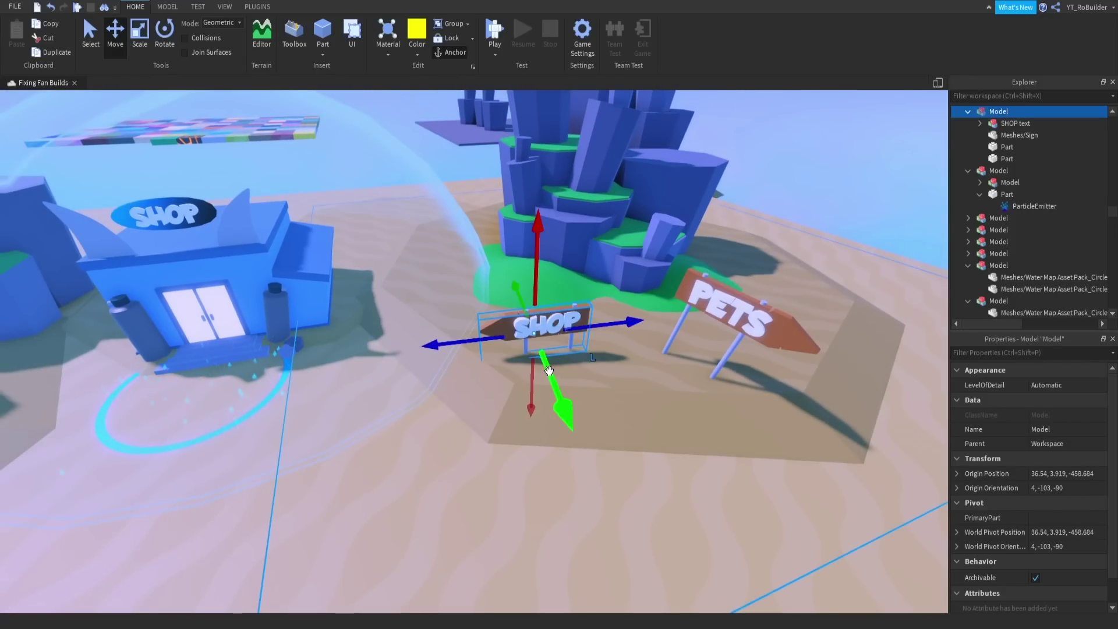
left_click(165, 30)
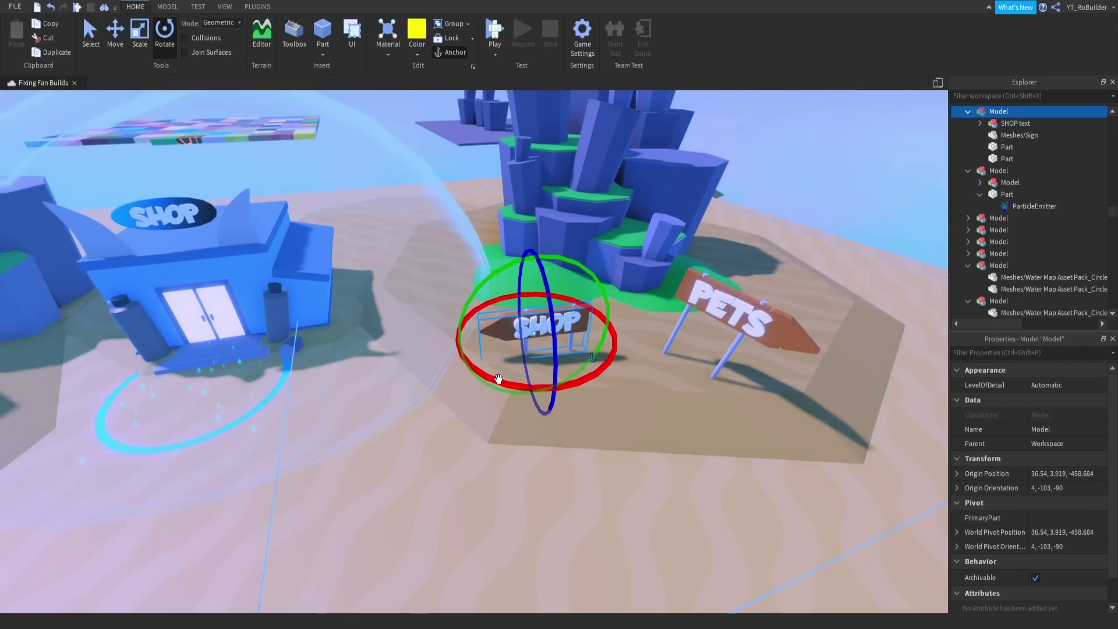
left_click_drag(499, 379, 467, 361)
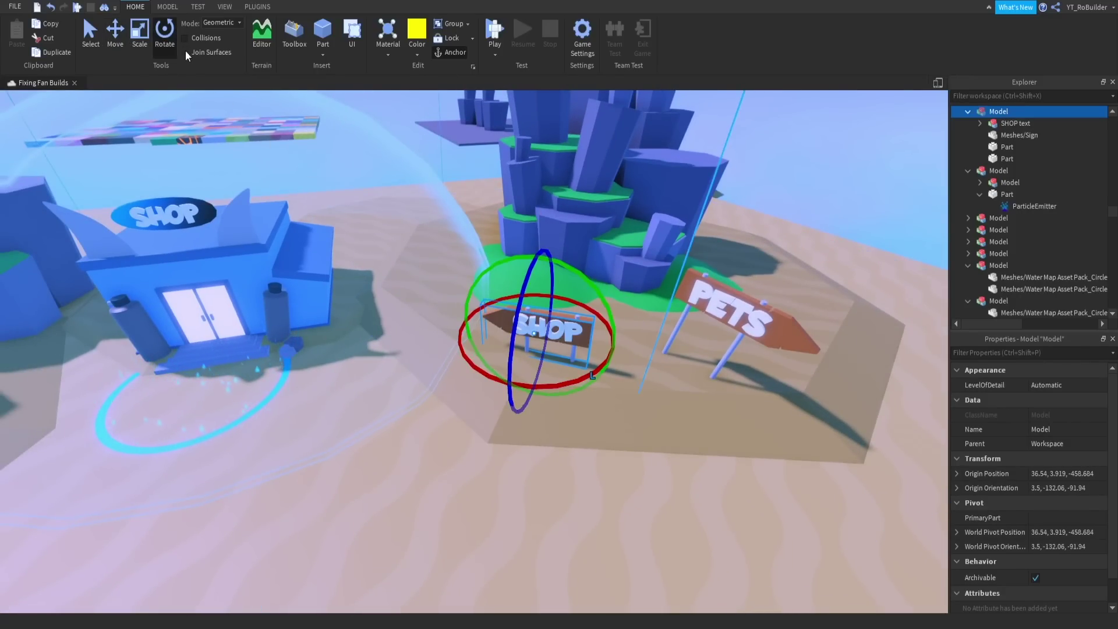
Lengthen the SHOP sign's support post on the PETS side downward into the sand, and deselect it
left_click(134, 35)
right_click_drag(402, 204, 497, 310)
key("w")
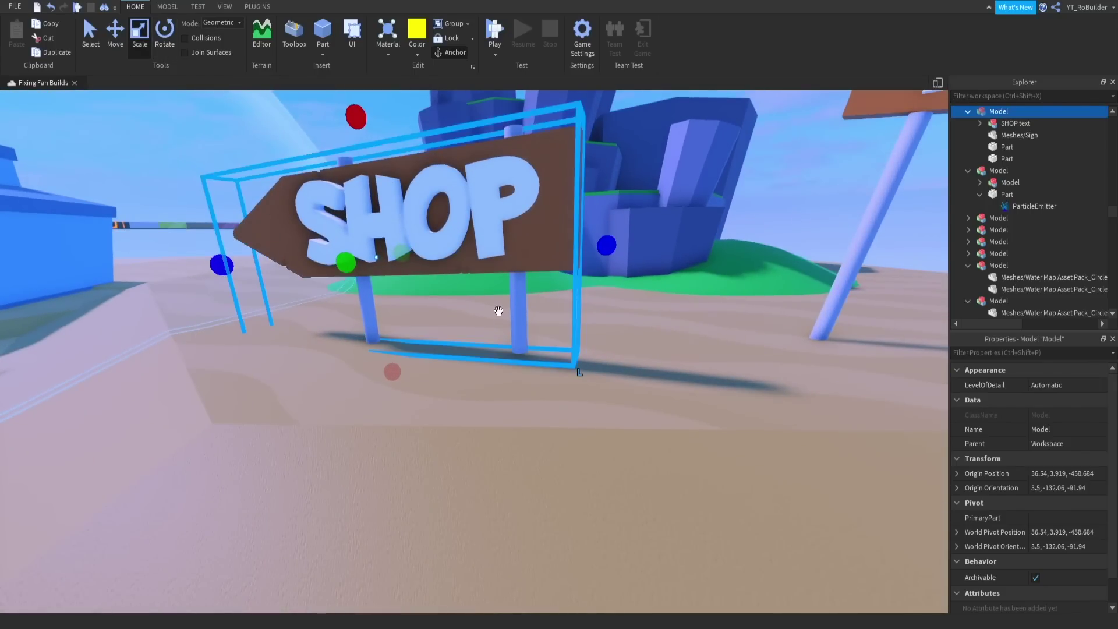
left_click(521, 328, "alt")
left_click_drag(520, 375, 520, 405)
key("s")
right_click_drag(518, 410, 486, 284)
left_click(502, 318)
Compare the old water map's layout from above with the new sand map
key("s")
key("w")
key("w")
key("w")
scroll(486, 284, "down", 15)
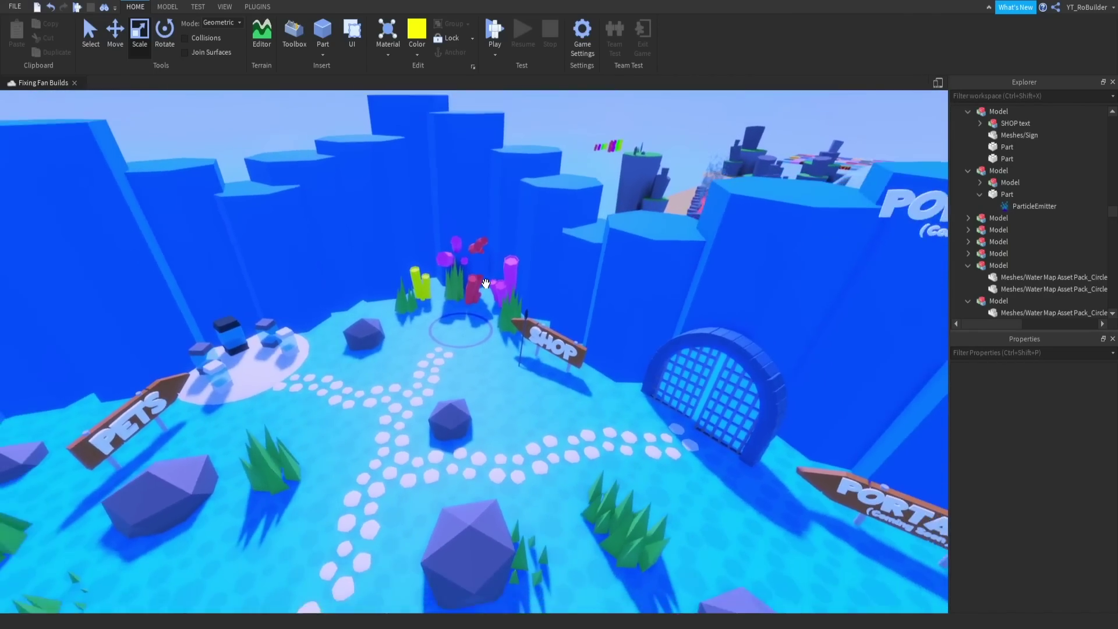
scroll(486, 284, "down", 10)
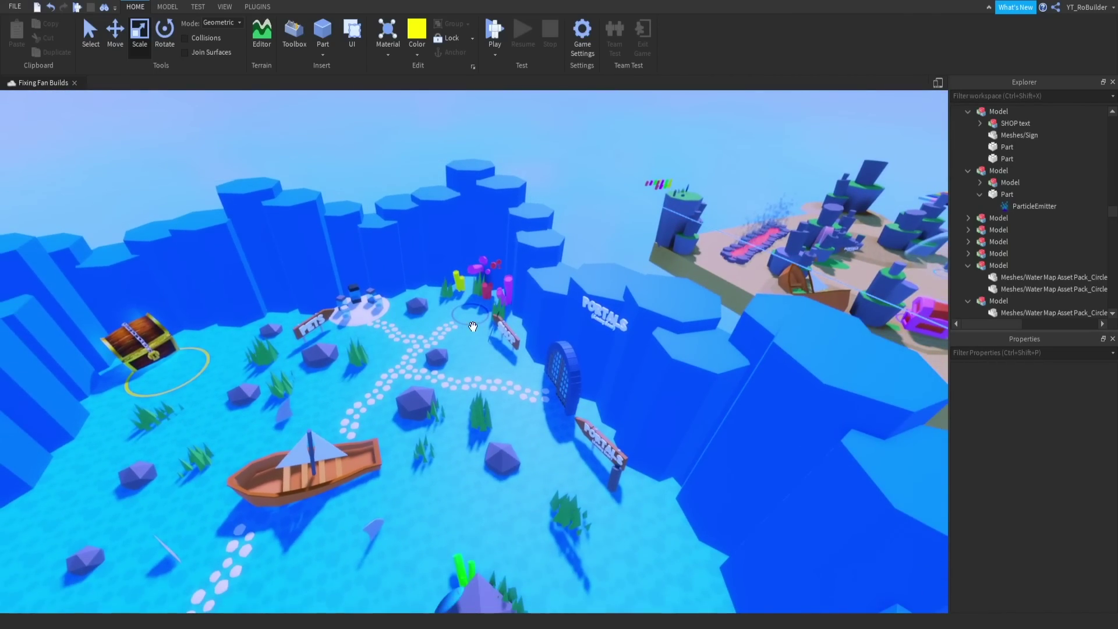
scroll(510, 332, "up", 4)
key("w")
right_click_drag(510, 332, 510, 332)
scroll(510, 332, "down", 10)
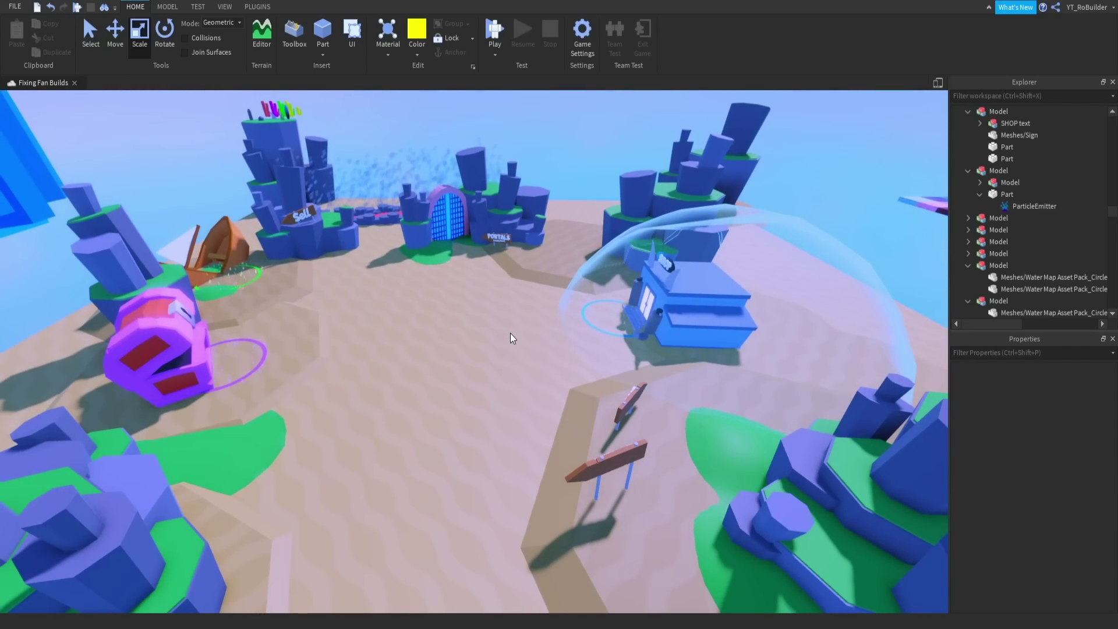
Inspect the coloured corals and small decoration assets around the tall rock tower, and review the whole sand map from above
right_click_drag(392, 218, 389, 210)
scroll(481, 328, "up", 8)
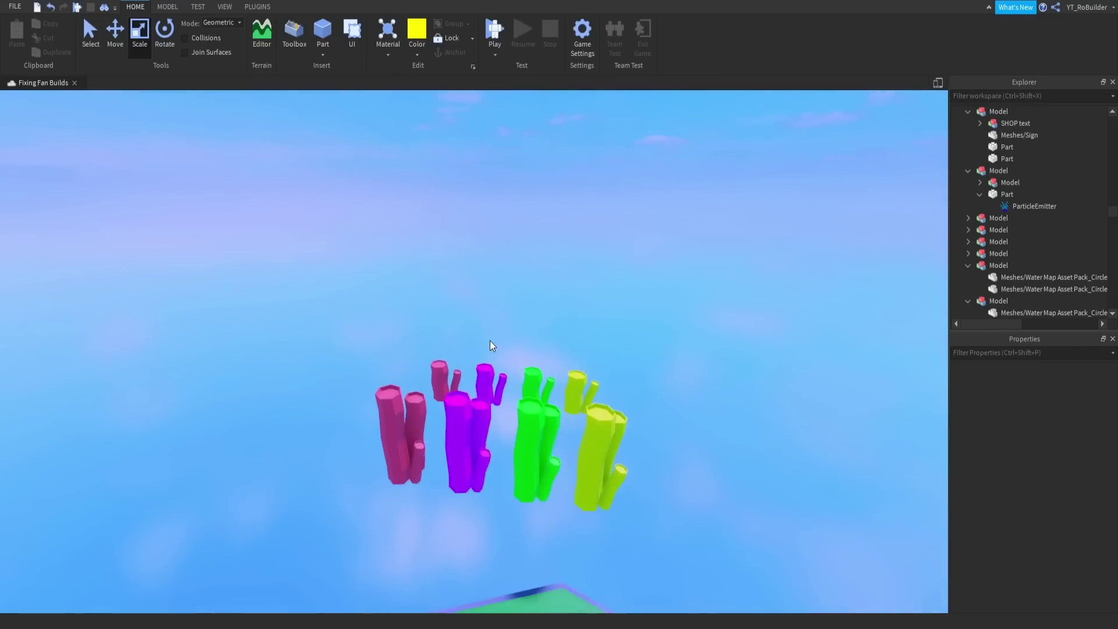
scroll(490, 342, "down", 1)
right_click_drag(516, 403, 495, 376)
scroll(495, 375, "down", 2)
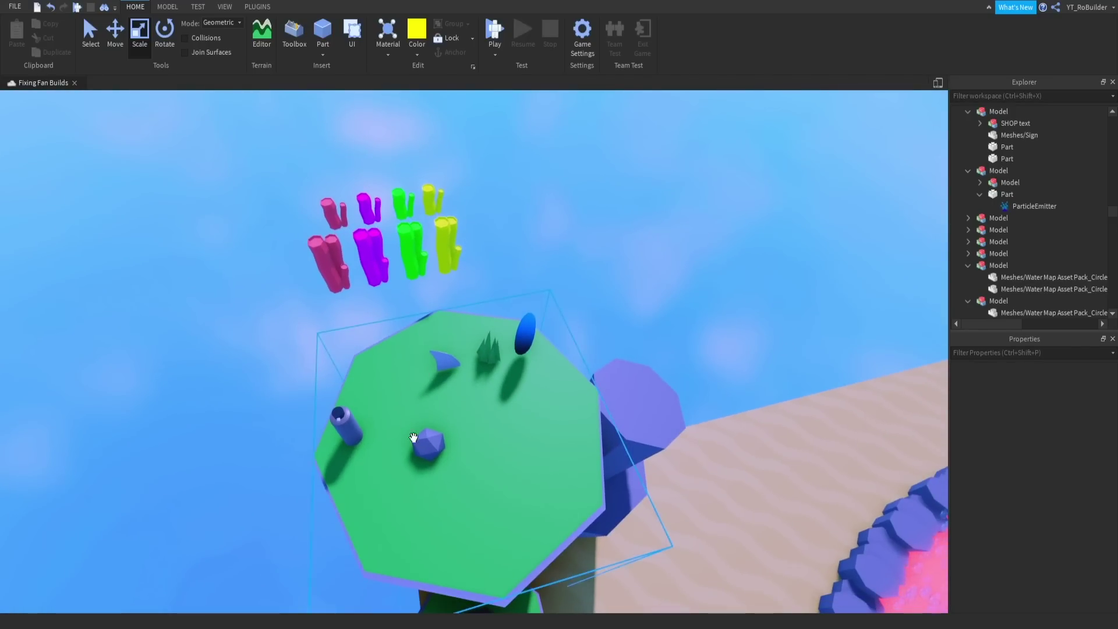
right_click_drag(545, 344, 561, 338)
scroll(556, 338, "up", 5)
scroll(560, 338, "down", 8)
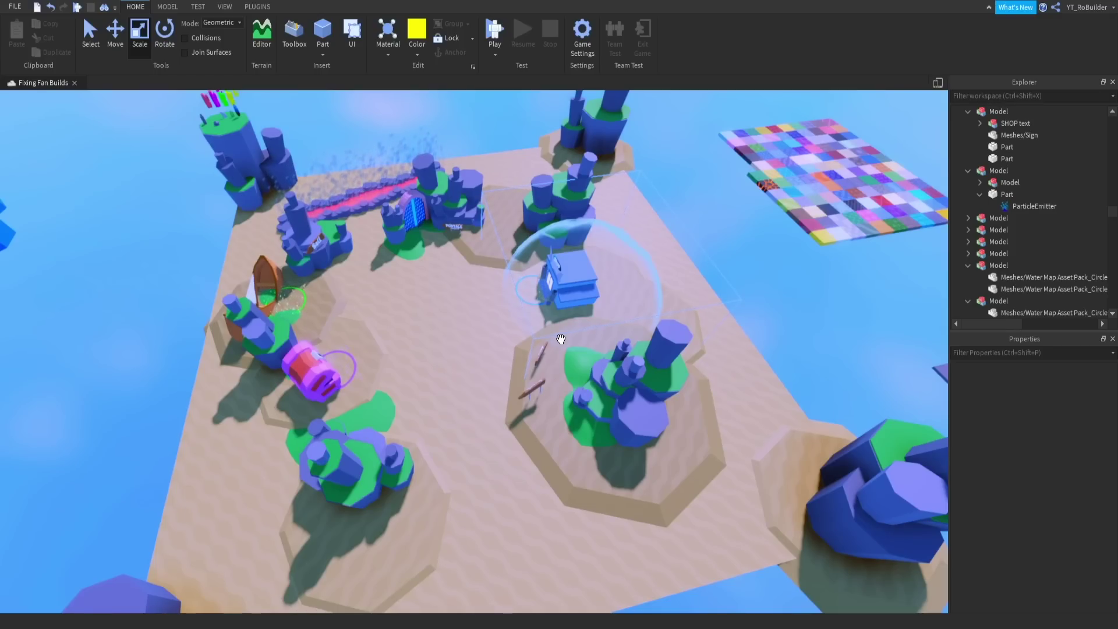
scroll(597, 326, "up", 10)
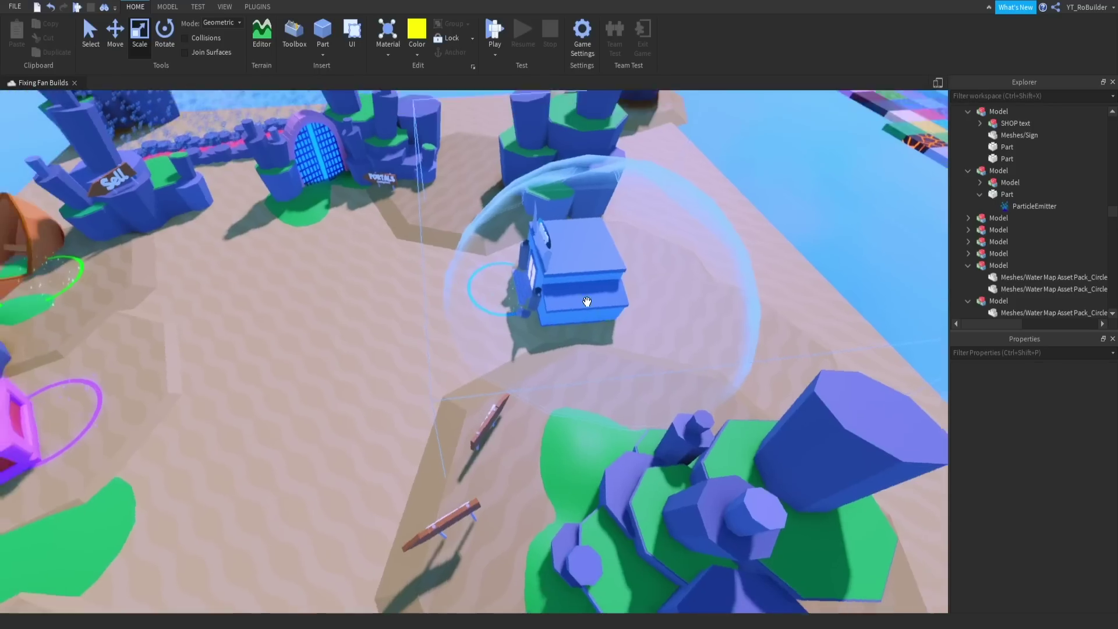
right_click_drag(587, 303, 587, 352)
left_click(587, 351)
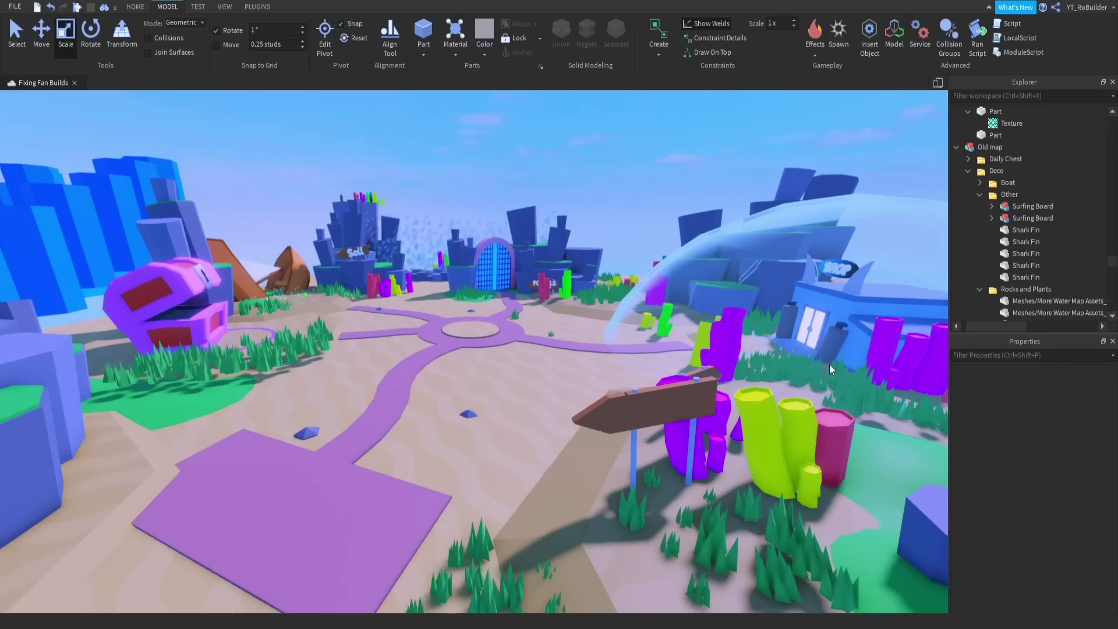
Examine the paths, grass and raised sand mound around the chest from ground level and from above
right_click_drag(634, 300, 511, 360)
scroll(633, 299, "down", 7)
scroll(634, 299, "down", 4)
scroll(637, 289, "up", 5)
key("w")
scroll(610, 281, "up", 4)
scroll(609, 305, "down", 6)
left_click(629, 304)
scroll(643, 303, "up", 8)
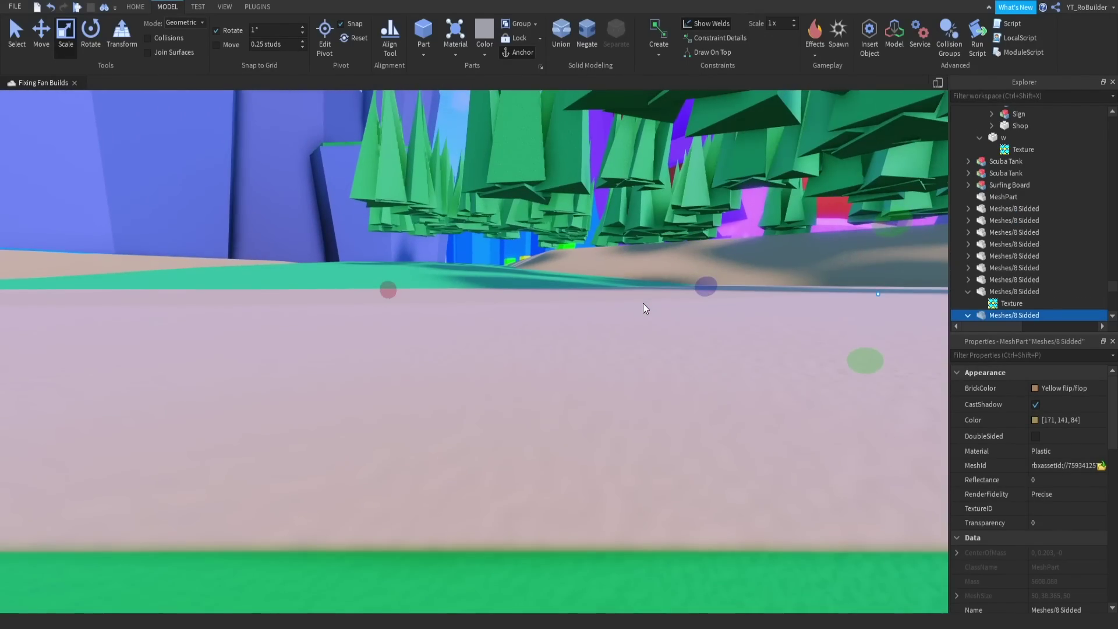
scroll(642, 302, "down", 8)
scroll(525, 344, "up", 3)
scroll(525, 345, "down", 2)
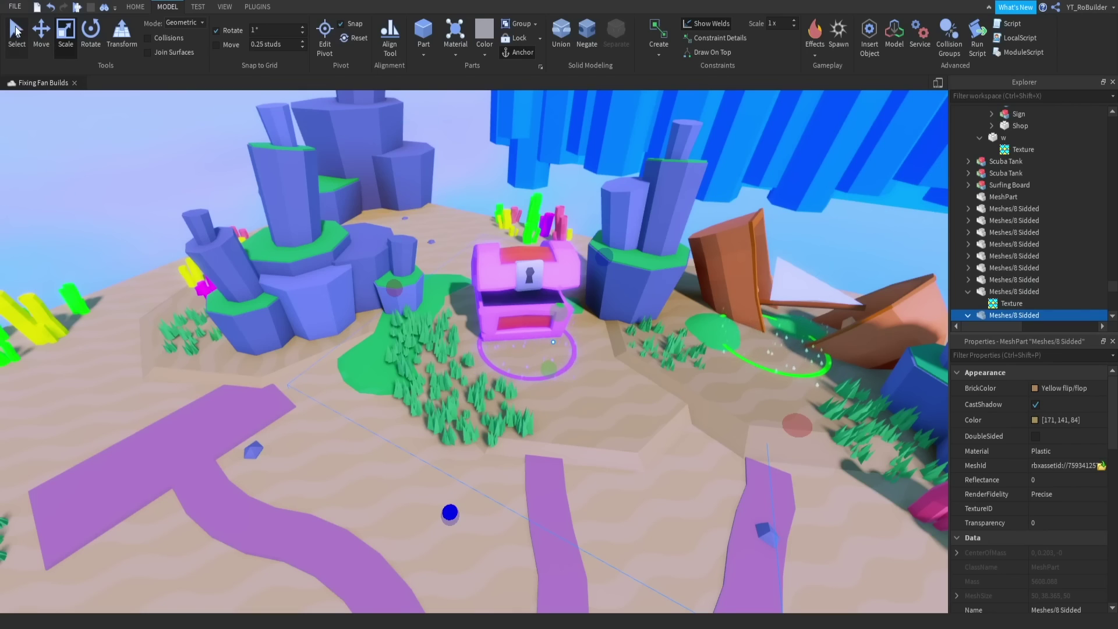
Reposition the raised sand mound beneath the chest and its grass, check its edges against the ground, and deselect it
right_click_drag(370, 298, 379, 316)
scroll(379, 314, "up", 5)
scroll(378, 314, "up", 2)
scroll(378, 315, "up", 4)
scroll(378, 315, "down", 4)
scroll(379, 316, "down", 4)
scroll(379, 316, "down", 5)
left_click(657, 380)
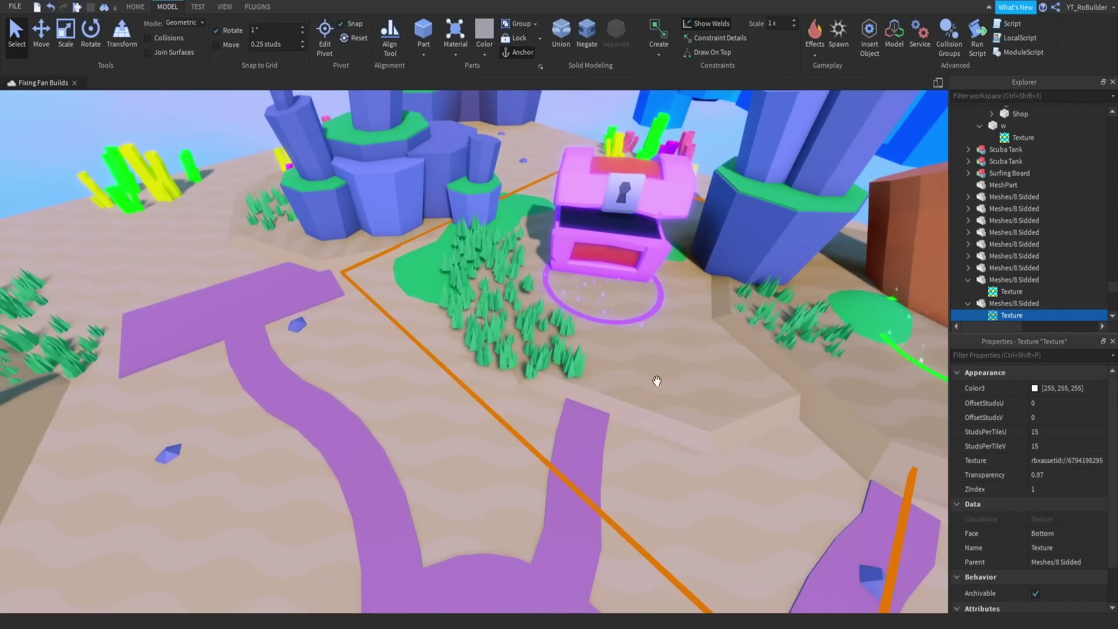
left_click(1011, 303)
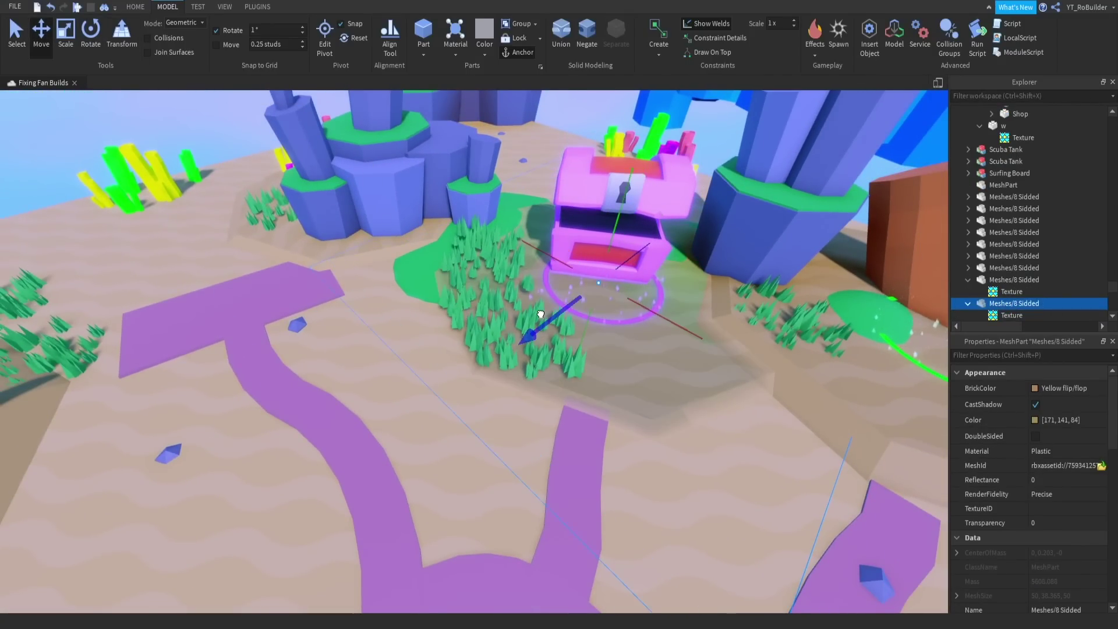
left_click_drag(522, 314, 535, 315)
scroll(534, 314, "up", 5)
right_click_drag(534, 314, 536, 315)
scroll(534, 314, "down", 3)
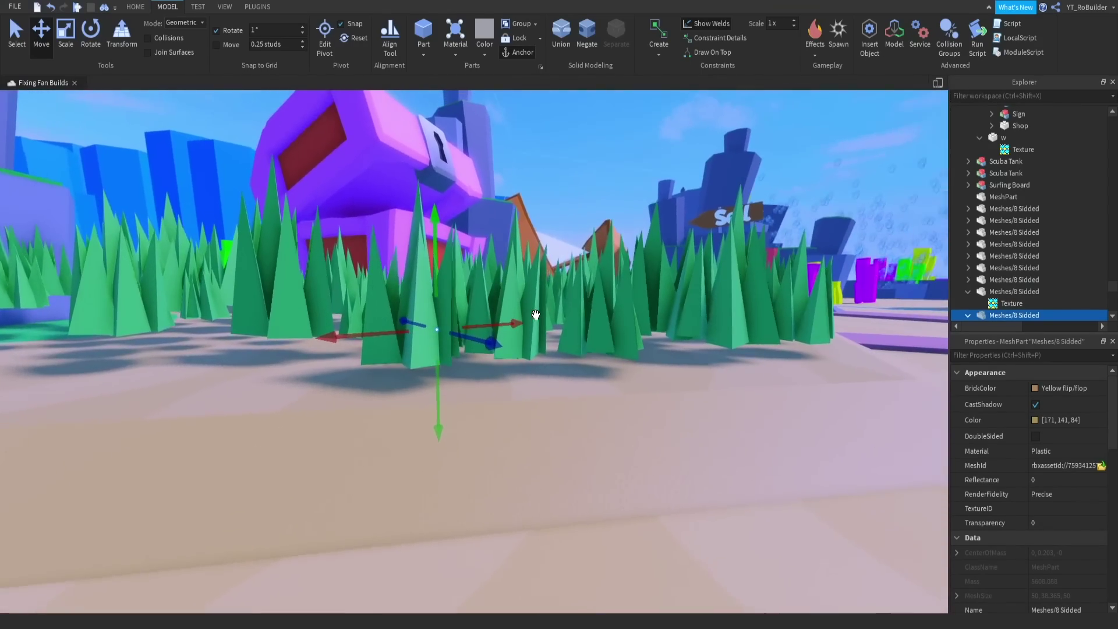
scroll(536, 314, "up", 4)
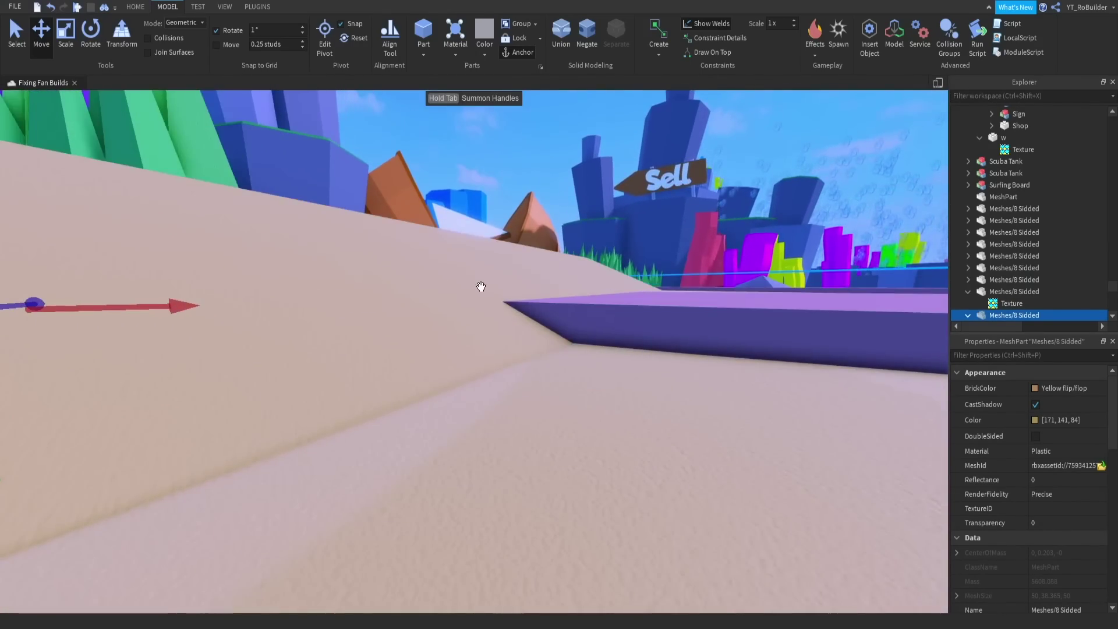
scroll(481, 293, "down", 6)
right_click_drag(480, 286, 481, 291)
scroll(481, 292, "down", 6)
left_click(481, 292)
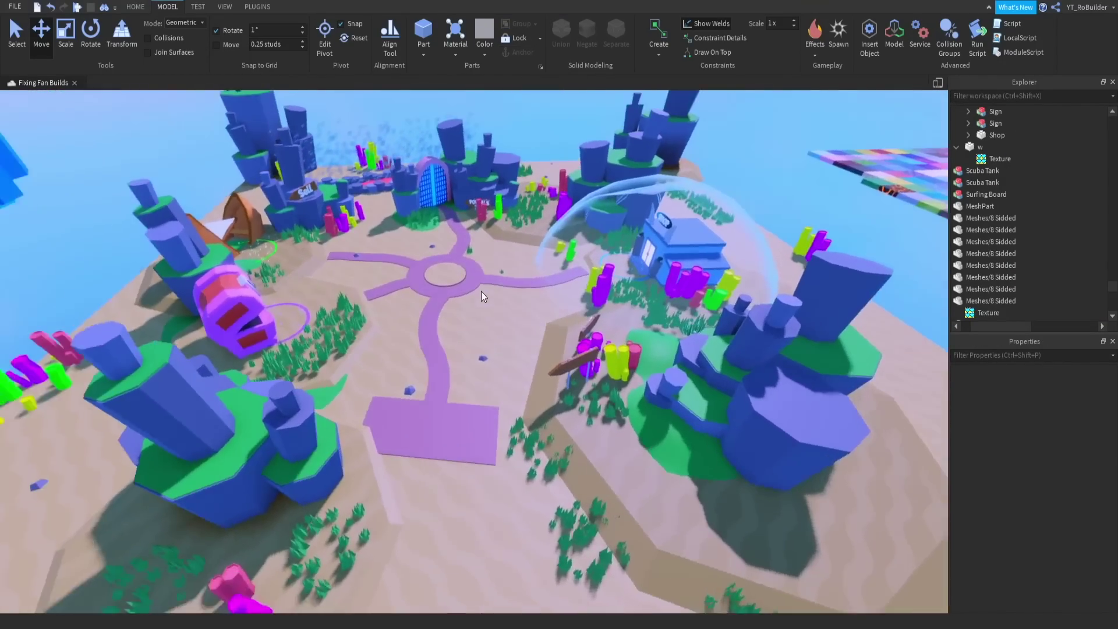
Delete the spare coloured coral models and the surfboard left on top of the tall rock
scroll(481, 292, "up", 4)
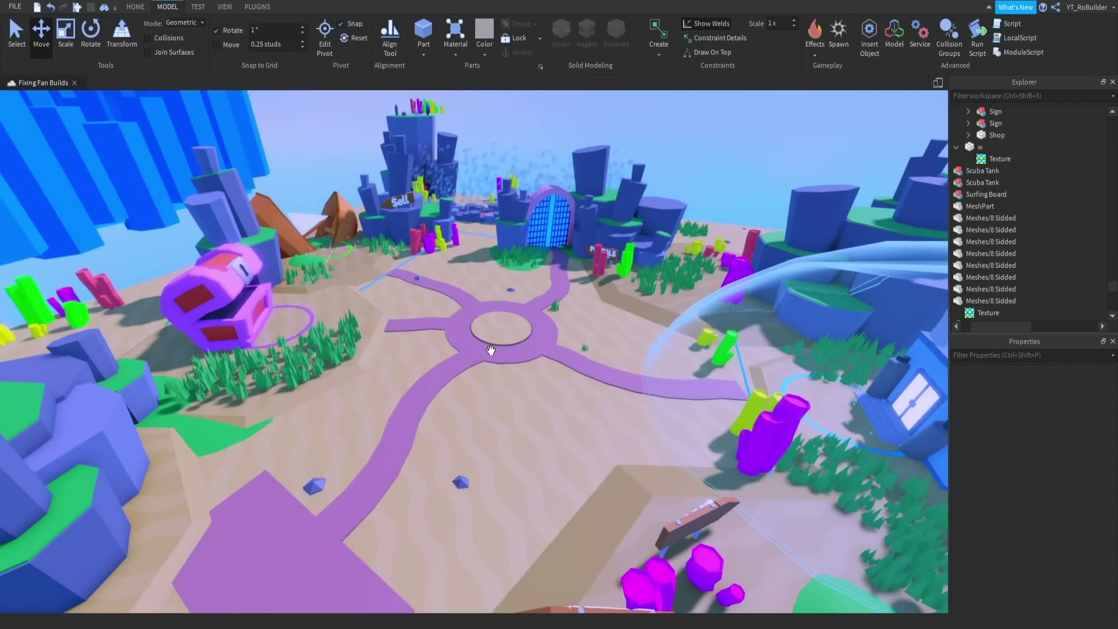
right_click_drag(491, 350, 491, 351)
key("w")
key("s")
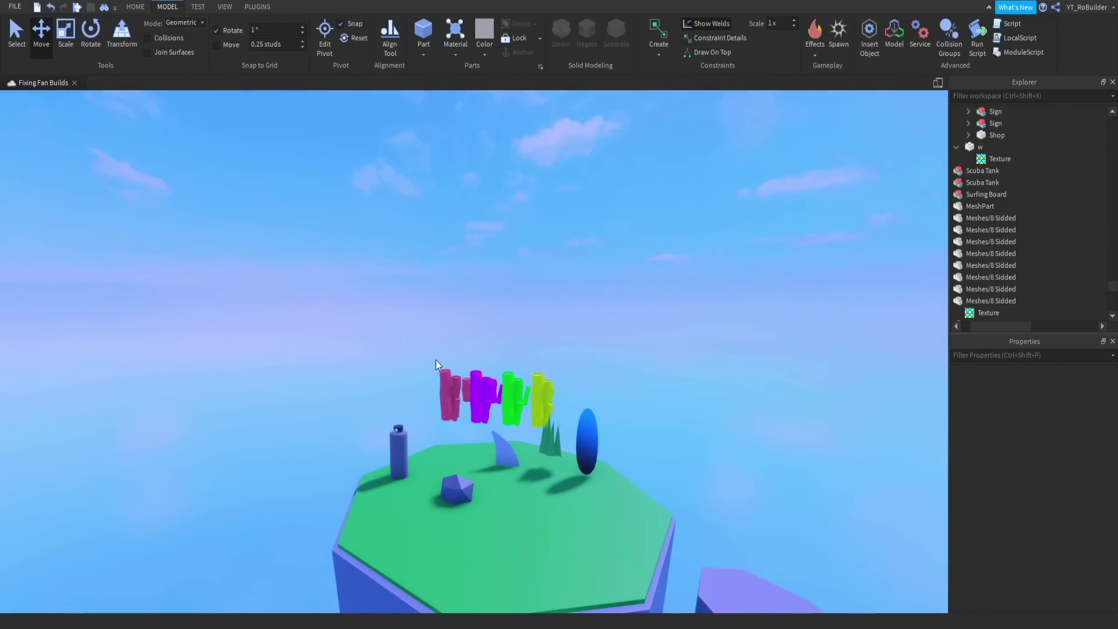
left_click_drag(436, 360, 599, 443)
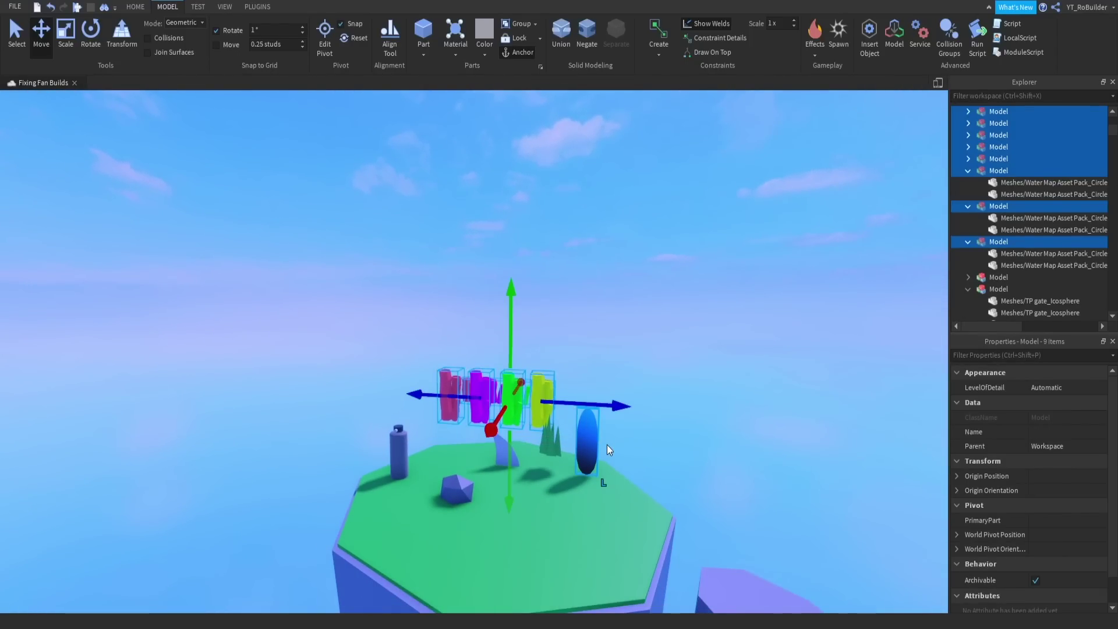
key("Delete")
Delete the spare grass clump, shark fin, small rock and scuba tank from the tall rock's green top
left_click(548, 437)
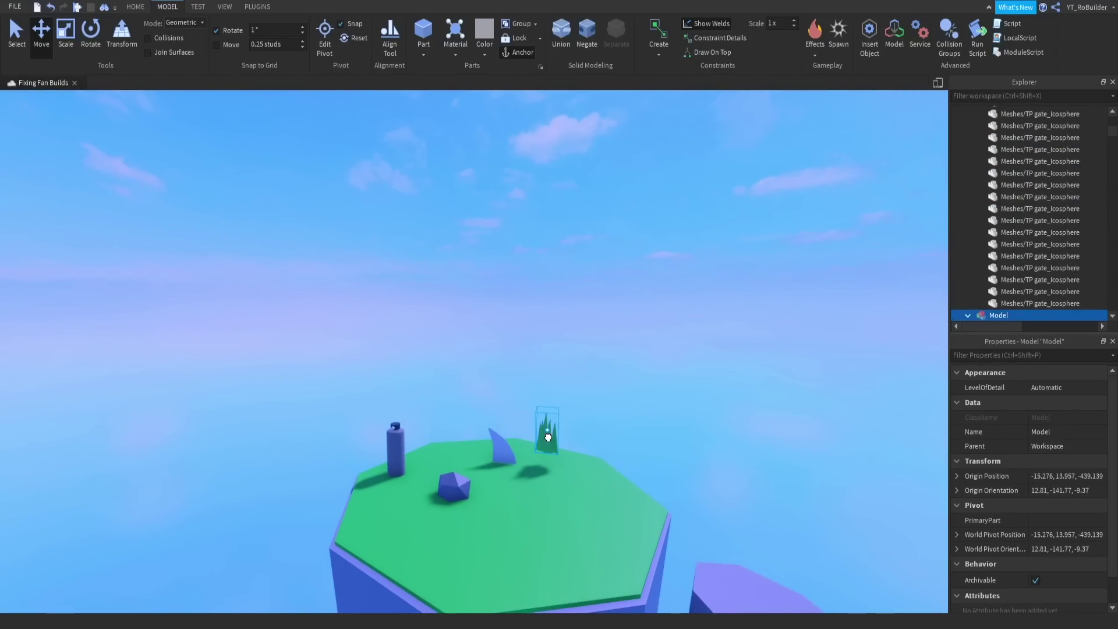
left_click(500, 450, "shift")
left_click(451, 492, "shift")
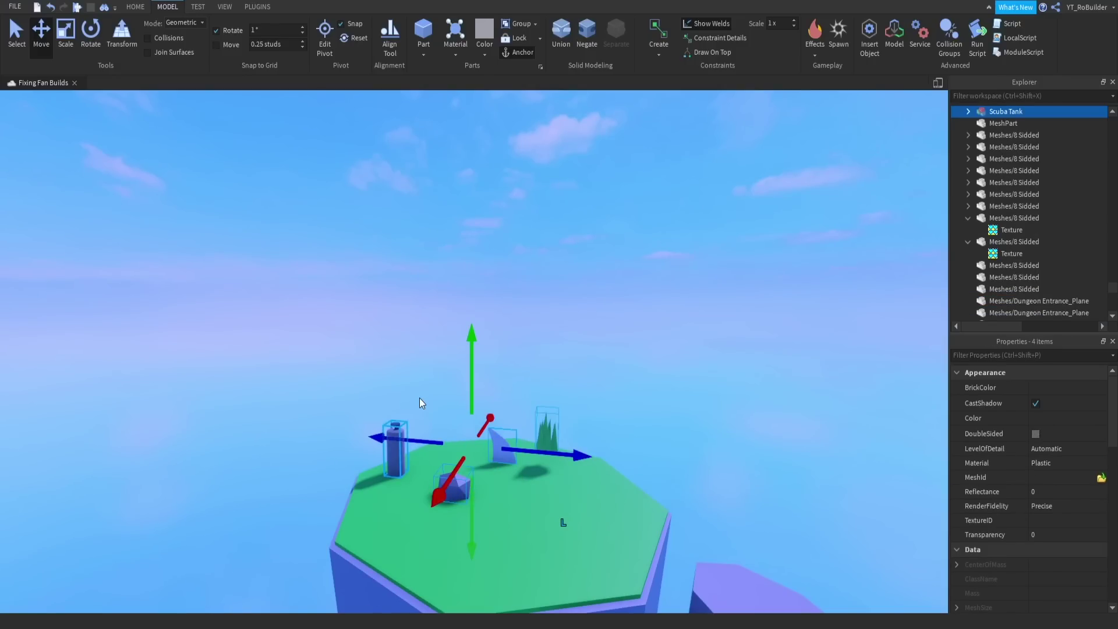
key("Delete")
Select all the individual grass clumps beside the chest, lower them together onto the sand mound, and deselect them
key("w")
right_click_drag(423, 335, 490, 324)
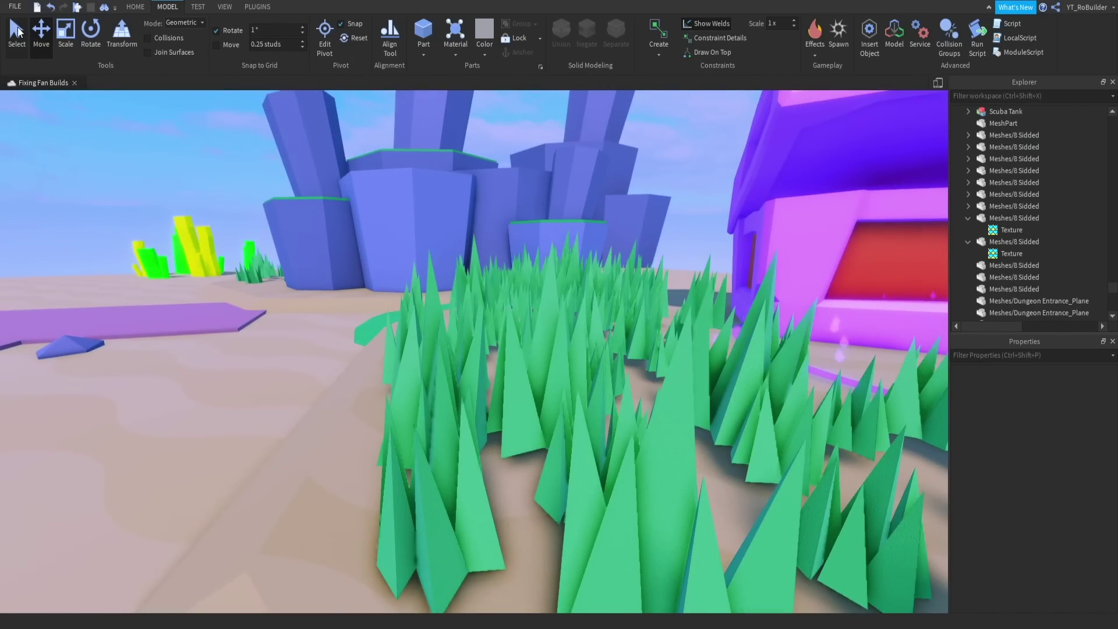
right_click_drag(598, 285, 619, 245)
key("s")
right_click(612, 334)
key("w")
left_click(619, 246, "alt")
left_click(570, 220, "alt+shift")
left_click(523, 252, "alt+shift")
left_click(497, 291, "alt+shift")
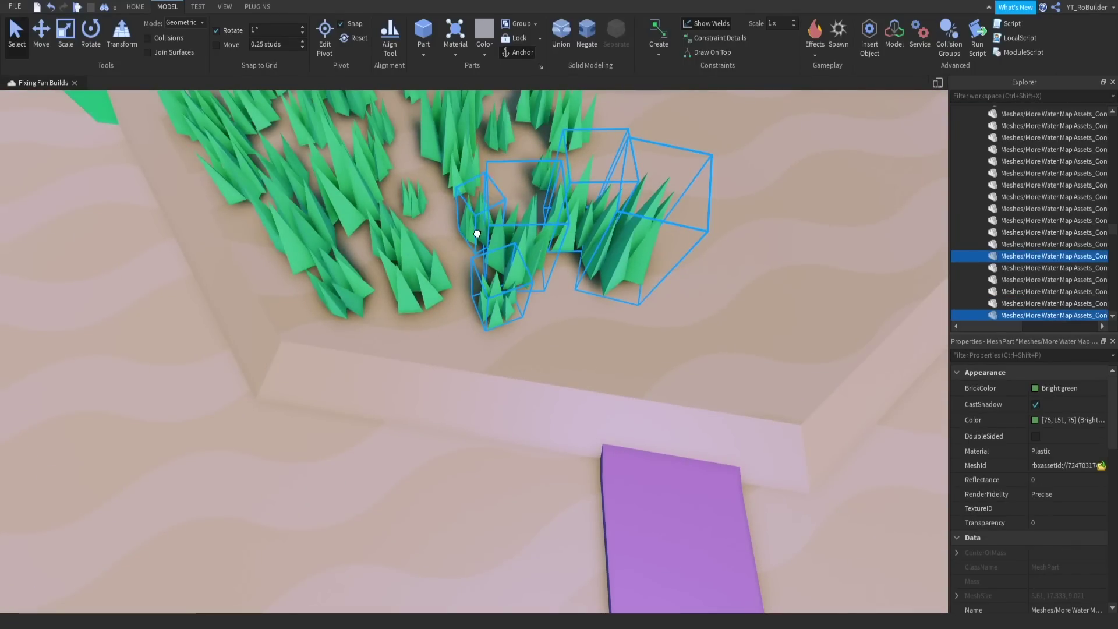
left_click(476, 232, "alt+shift")
left_click(411, 268, "alt+shift")
left_click(344, 283, "alt+shift")
left_click(322, 242, "alt+shift")
left_click(358, 213, "alt+shift")
left_click(410, 206, "alt+shift")
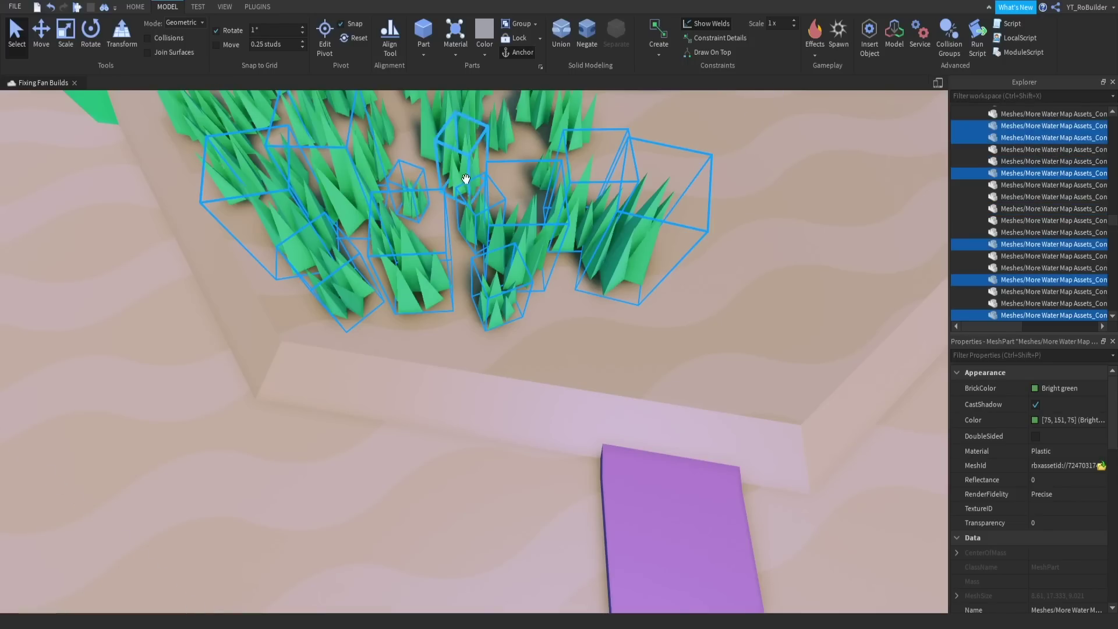
left_click(536, 114, "alt+shift")
left_click(586, 126, "alt+shift")
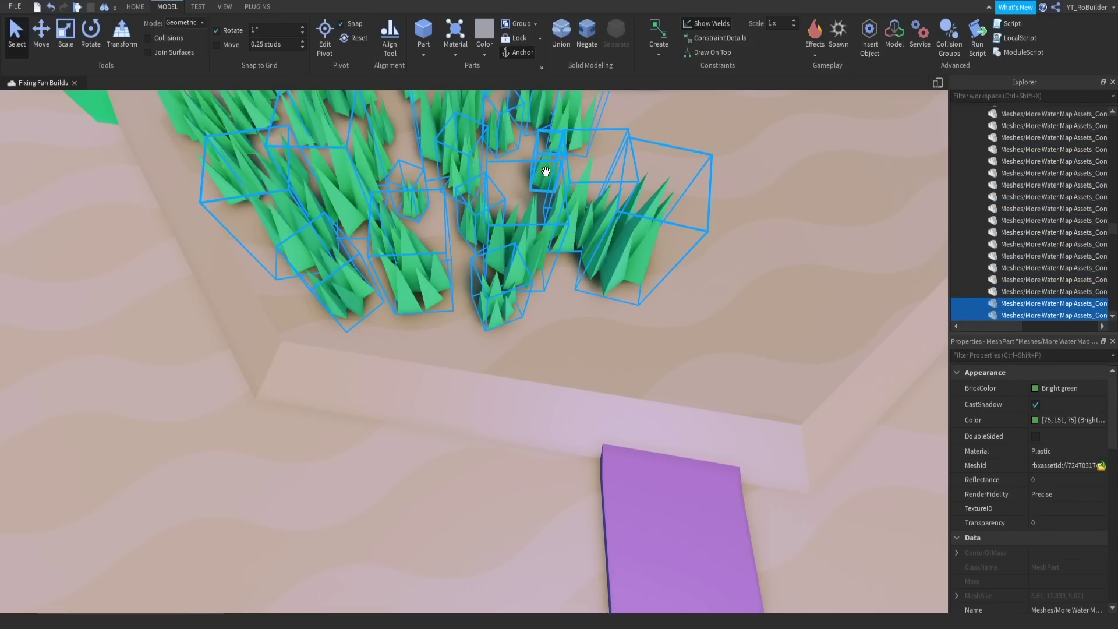
left_click(547, 173, "alt+shift")
right_click_drag(549, 206, 550, 211)
key("w")
key("s")
key("w")
left_click(546, 307, "ctrl")
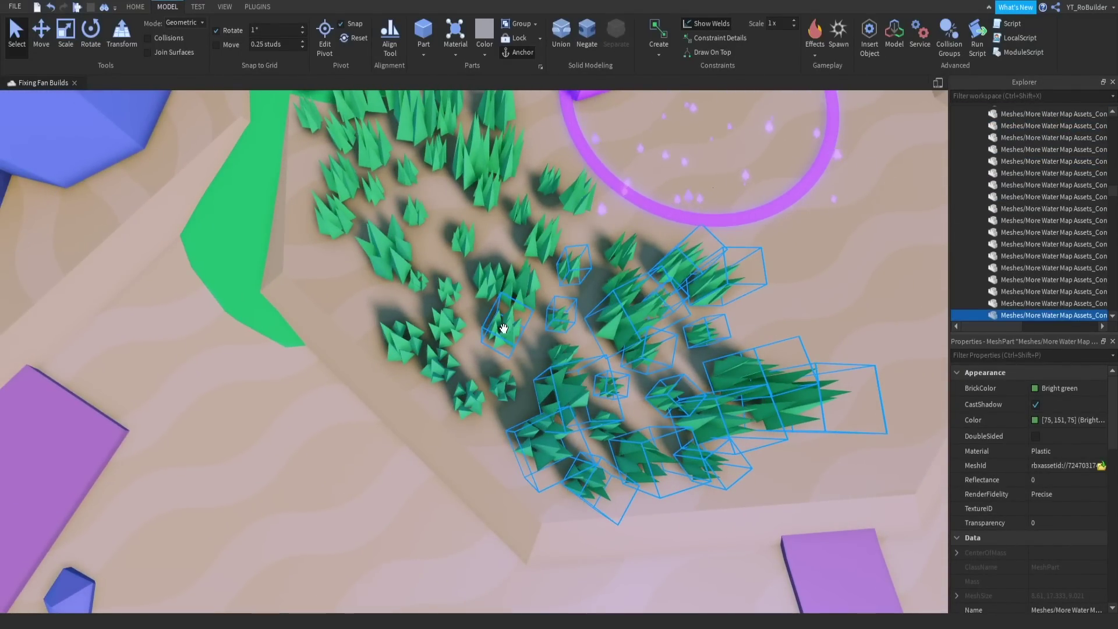
left_click(505, 382, "ctrl")
left_click(466, 399, "ctrl")
left_click(422, 358, "ctrl")
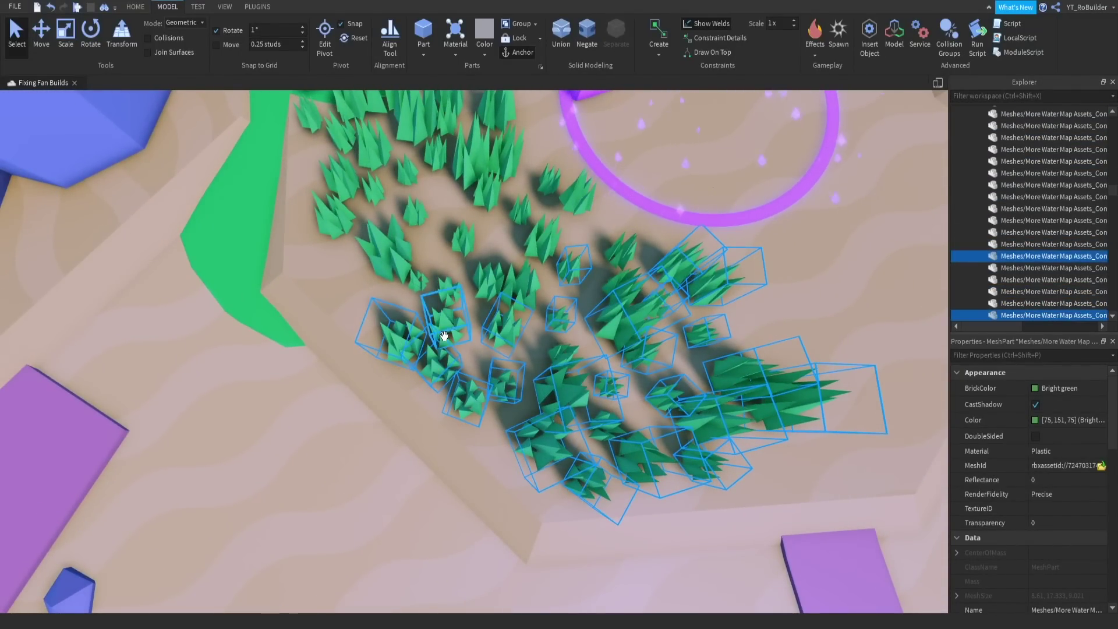
left_click(445, 289, "ctrl")
left_click(512, 289, "ctrl")
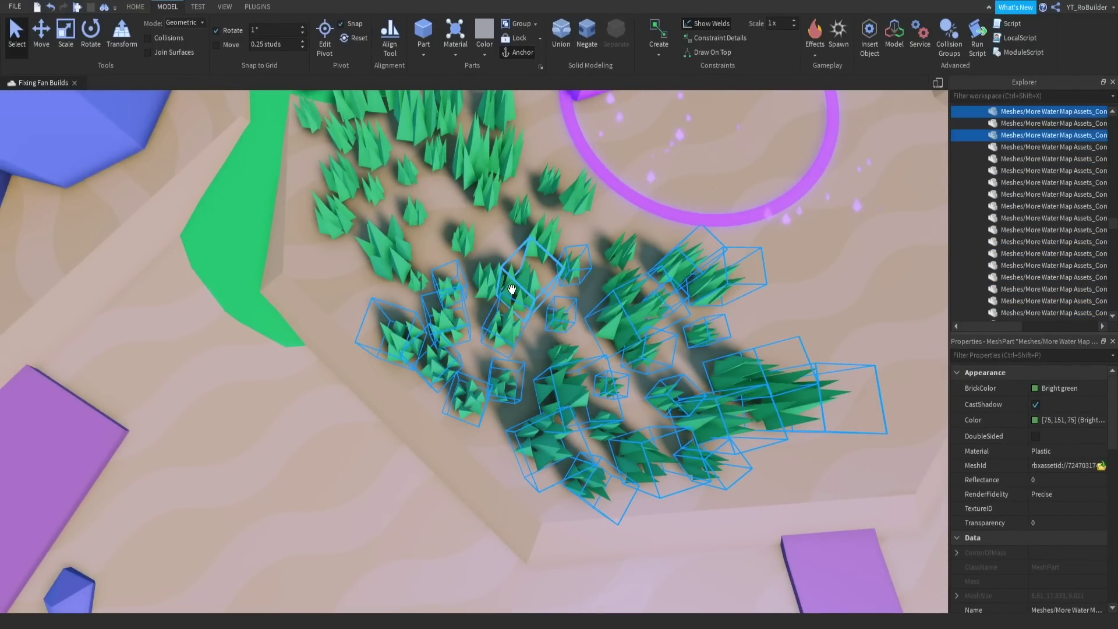
left_click(525, 203, "ctrl")
left_click(557, 181, "ctrl")
left_click(578, 194, "ctrl")
left_click(491, 188, "ctrl")
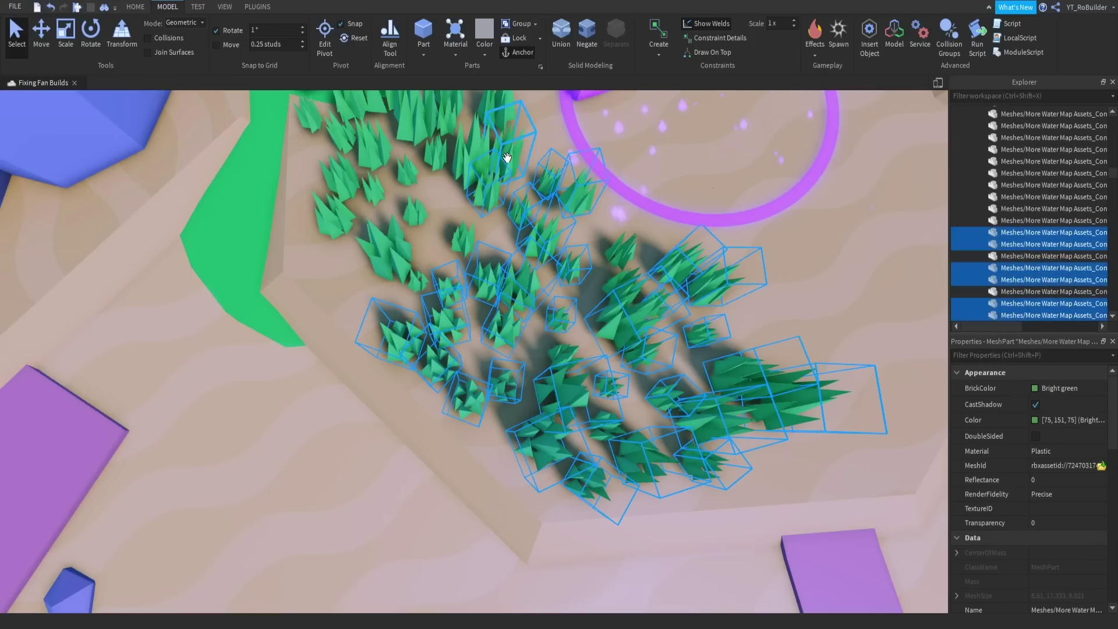
left_click(506, 157, "ctrl")
left_click(435, 157, "ctrl")
left_click(350, 196, "ctrl")
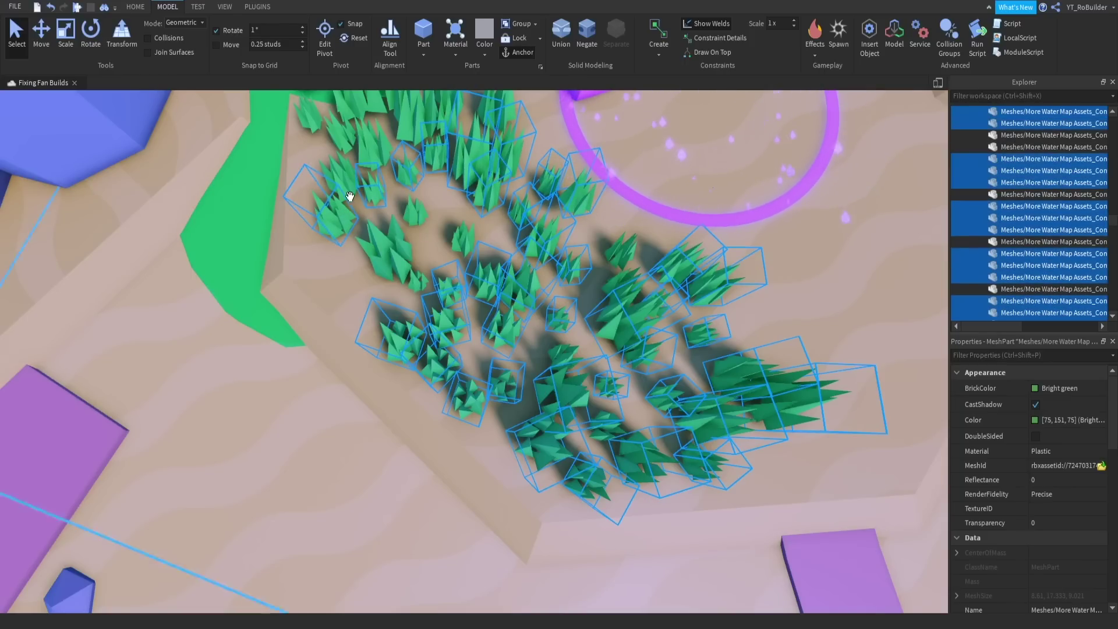
left_click(384, 246, "ctrl")
left_click(415, 281, "ctrl")
left_click(460, 241, "ctrl")
left_click(420, 215, "ctrl")
right_click_drag(512, 246, 489, 333)
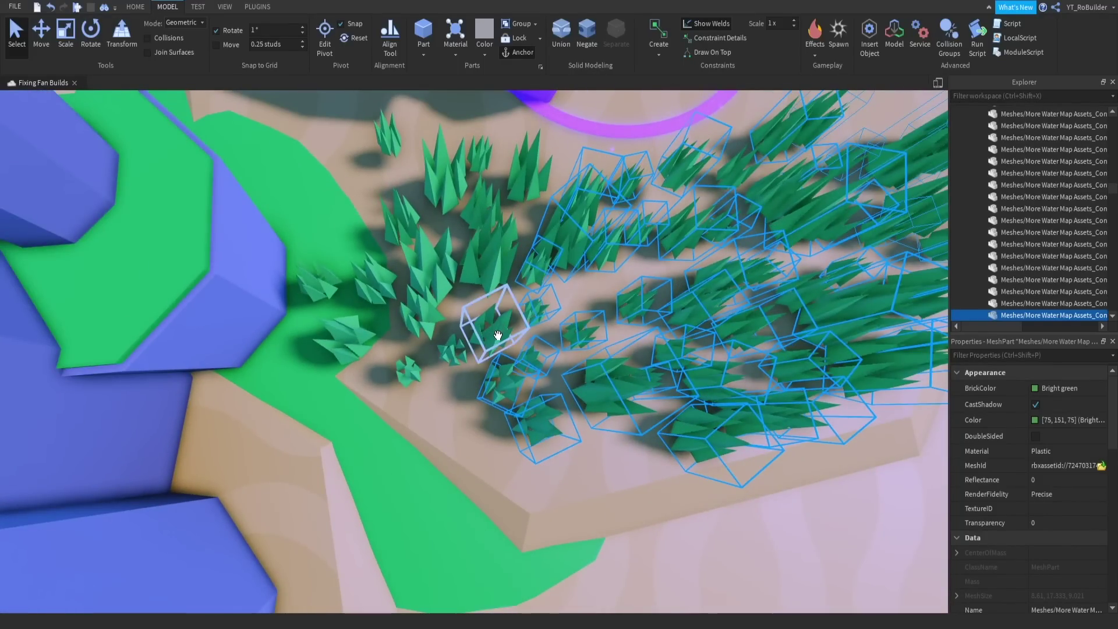
left_click(457, 347, "ctrl")
left_click(394, 366, "ctrl")
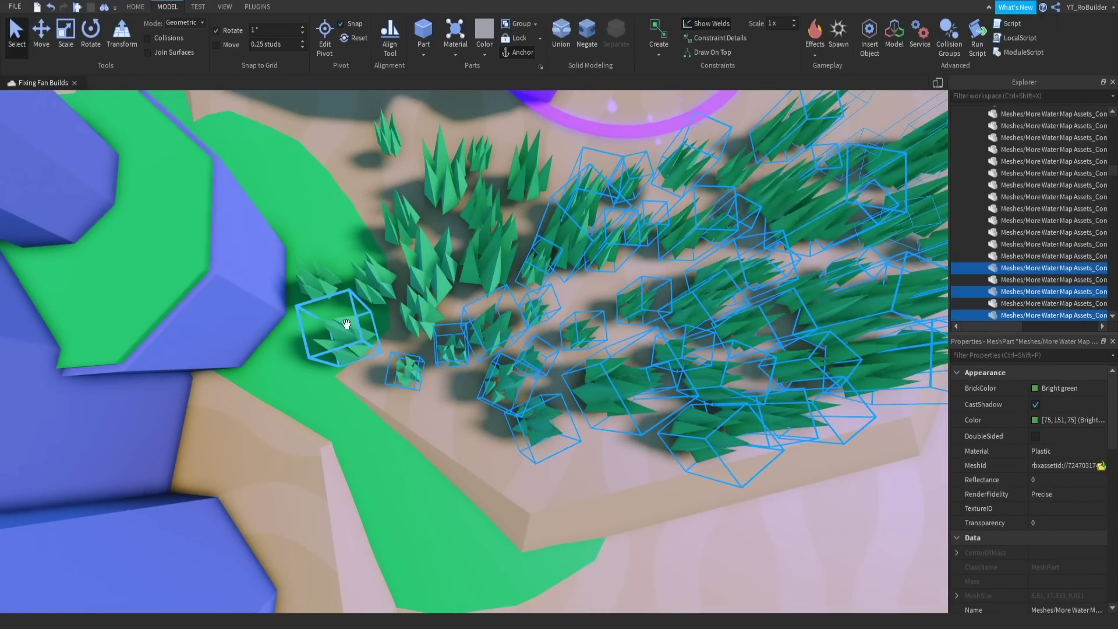
left_click(328, 287, "ctrl")
left_click(387, 258, "ctrl")
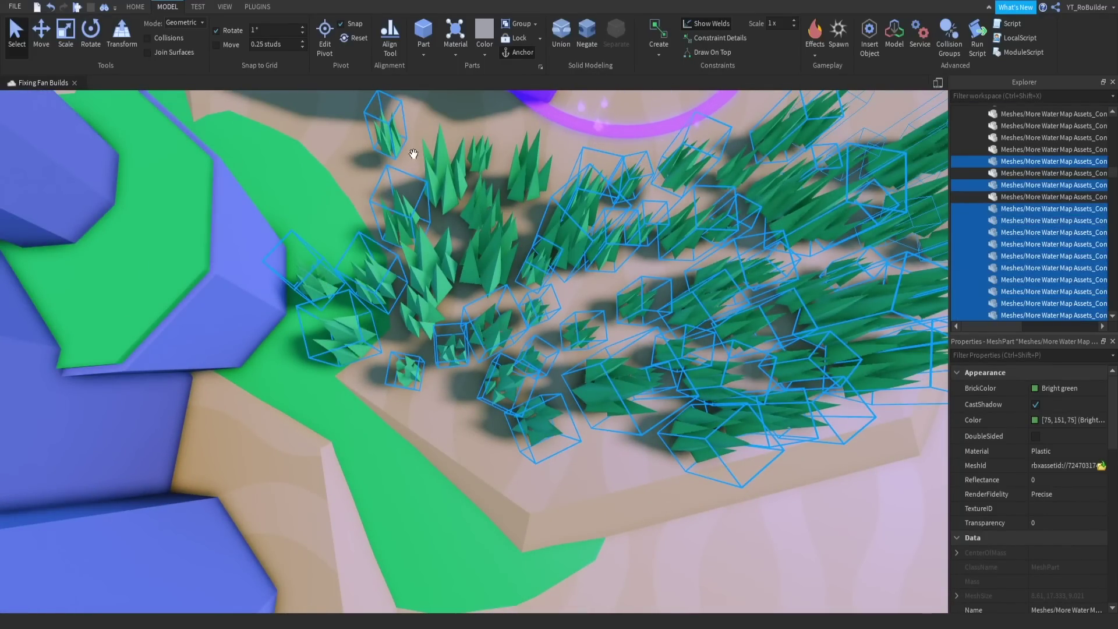
left_click(480, 156, "ctrl")
left_click(525, 178, "ctrl")
left_click(488, 203, "ctrl")
left_click(502, 239, "ctrl")
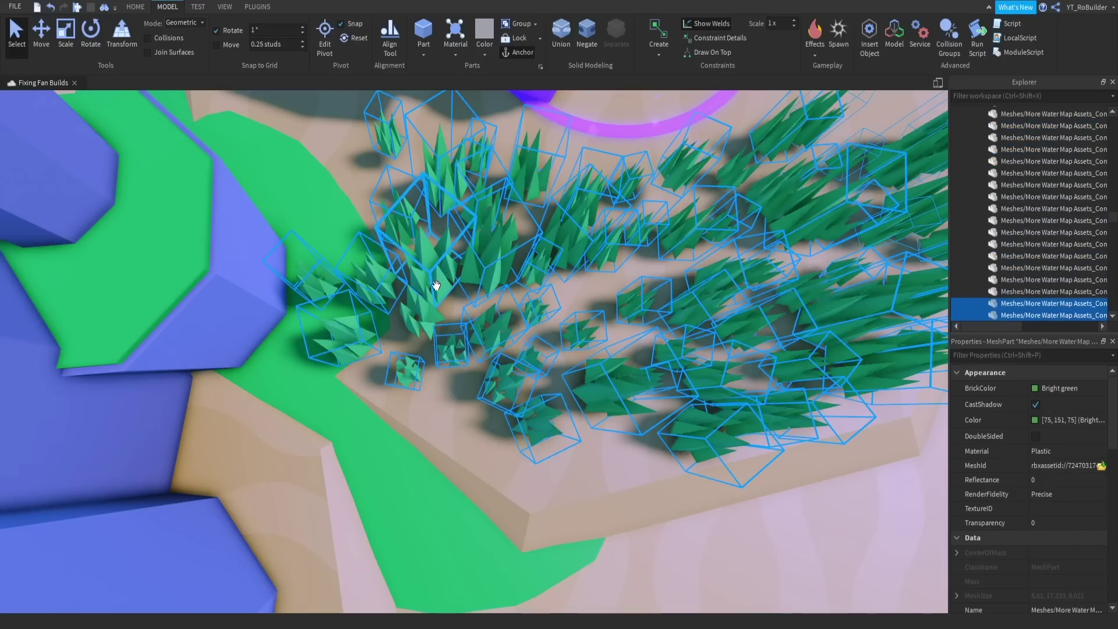
key("f")
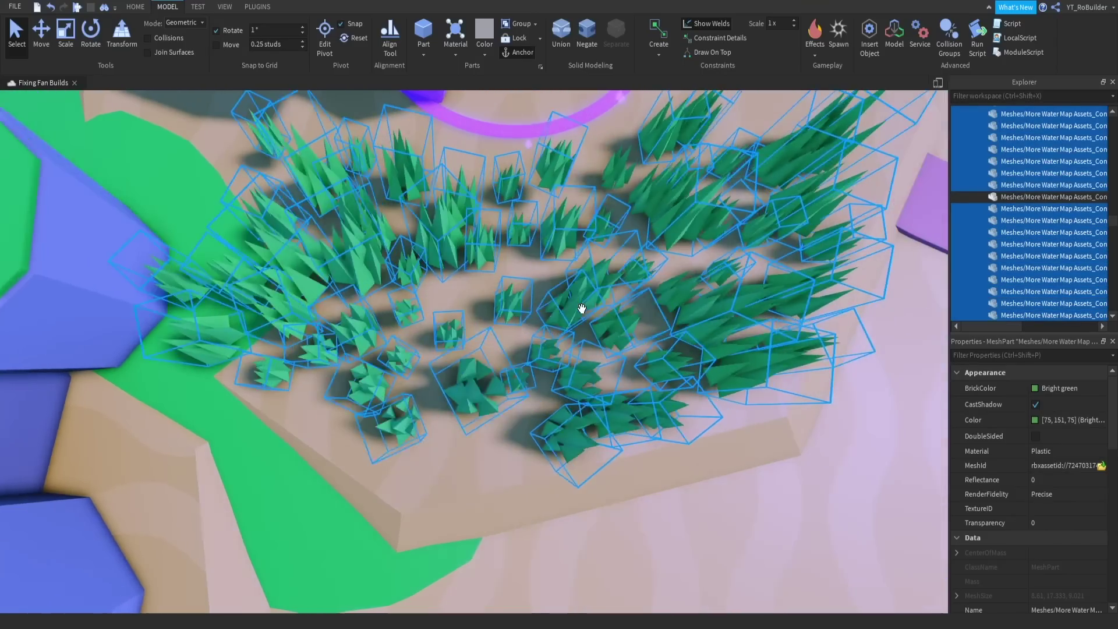
left_click(40, 36)
right_click_drag(663, 299, 662, 300)
right_click_drag(541, 280, 527, 253)
left_click_drag(524, 404, 524, 443)
right_click_drag(524, 443, 567, 376)
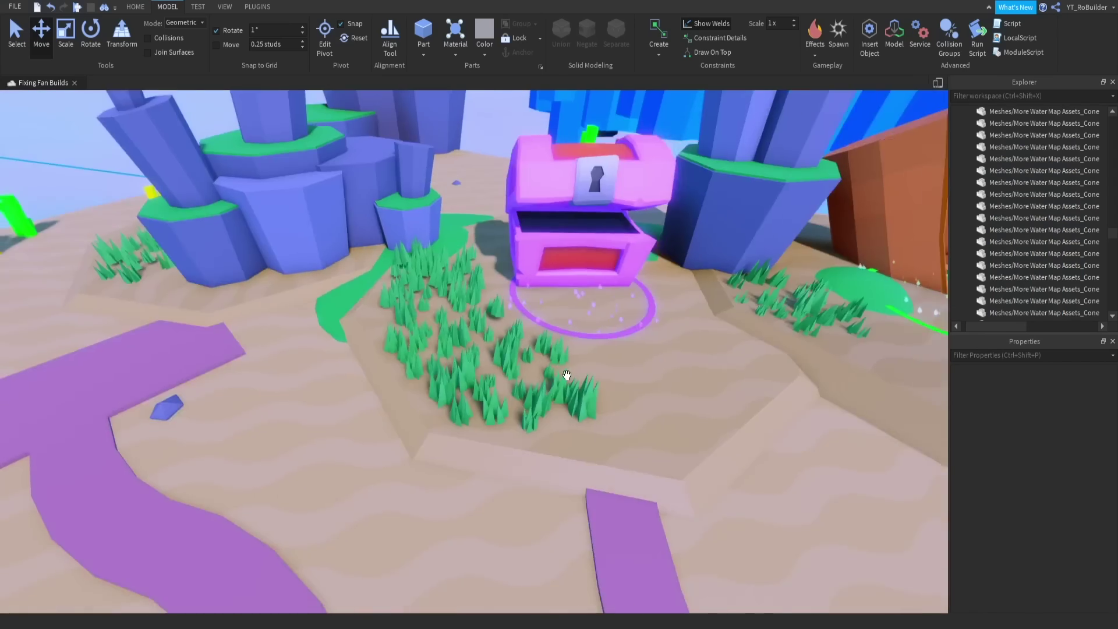
Move the small blue rock off the purple path leading toward the boat onto the sand beside it, and deselect it
scroll(568, 376, "down", 8)
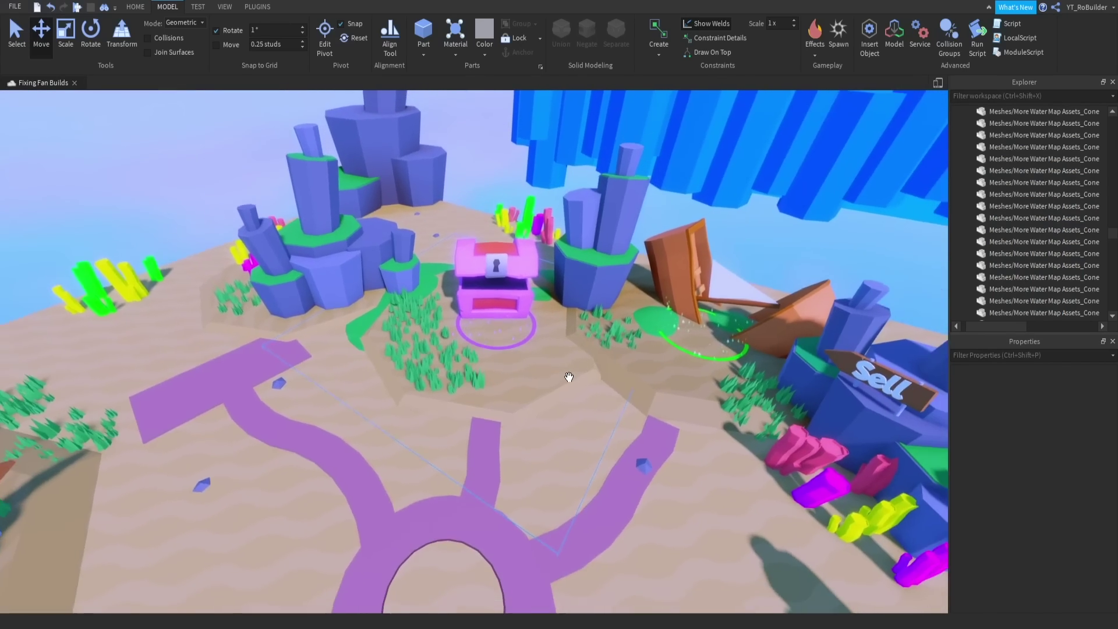
right_click_drag(561, 376, 555, 383)
scroll(560, 382, "down", 5)
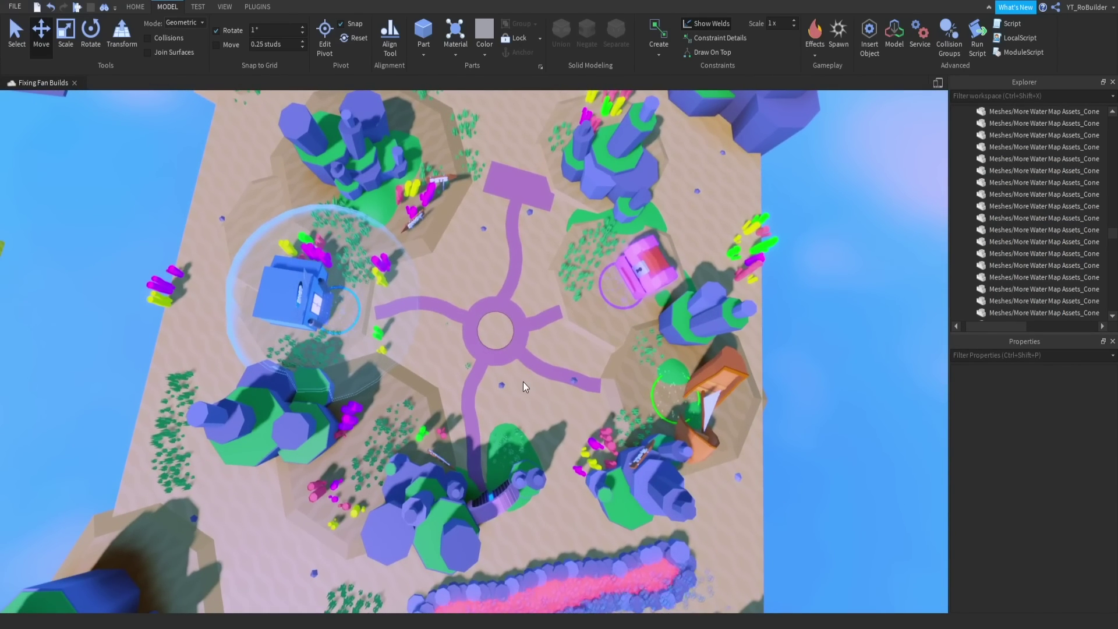
scroll(523, 382, "up", 10)
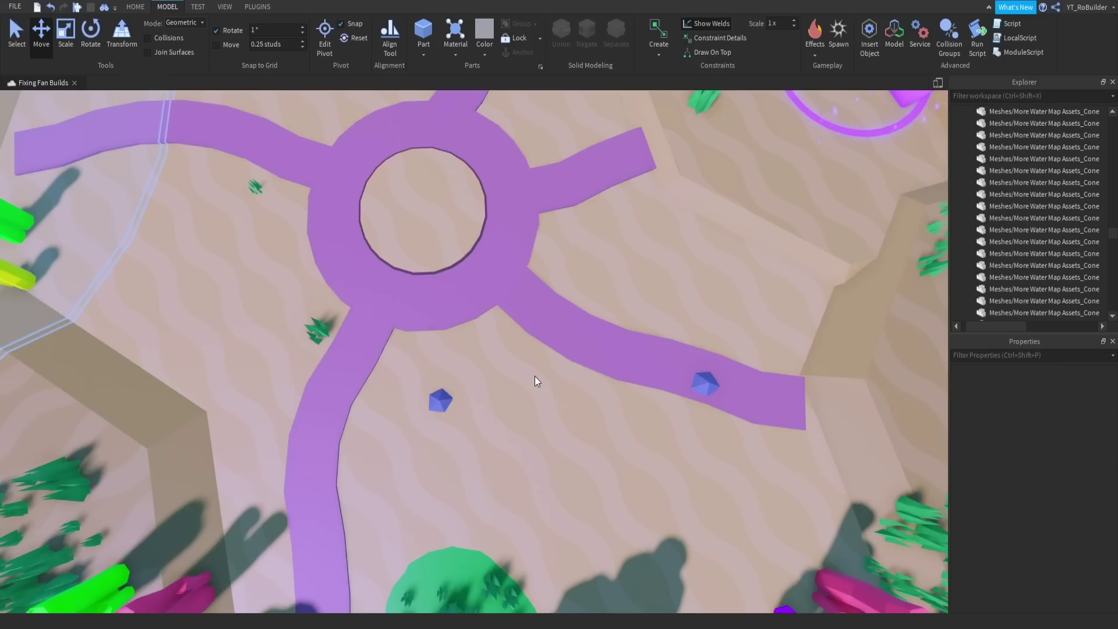
scroll(553, 370, "down", 2)
right_click_drag(607, 369, 607, 375)
scroll(607, 374, "up", 5)
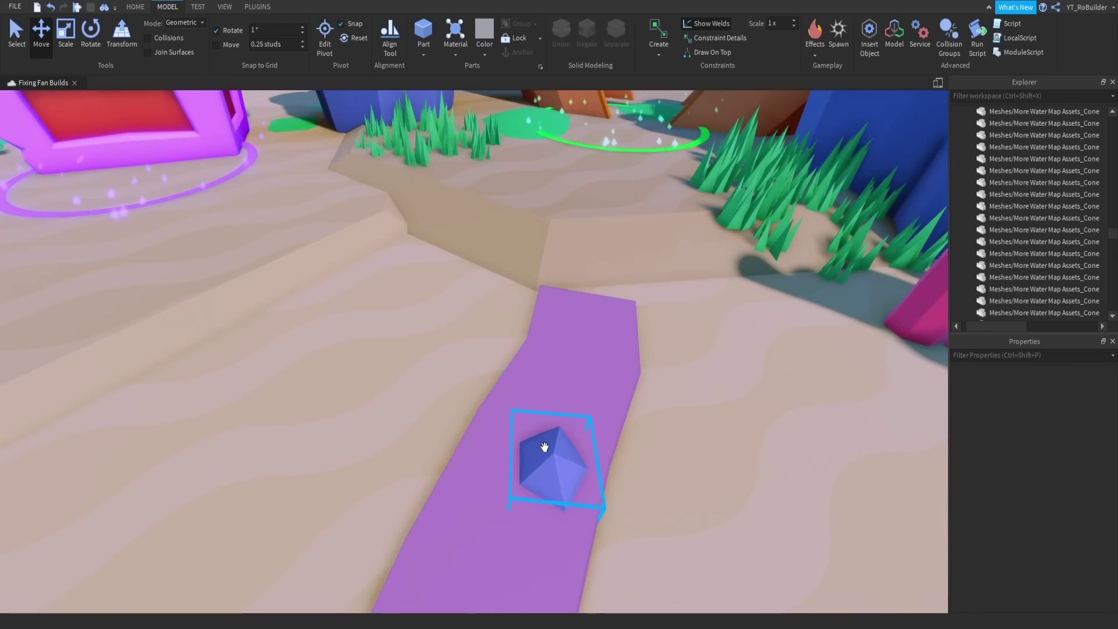
left_click(544, 447)
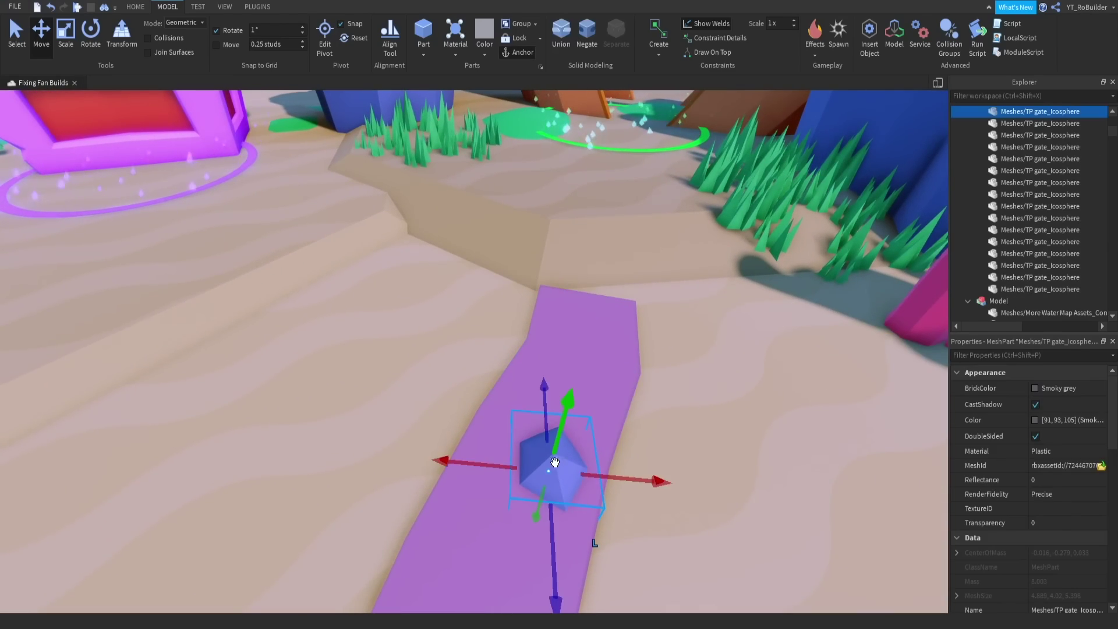
left_click_drag(492, 462, 333, 446)
scroll(480, 424, "down", 8)
right_click_drag(478, 424, 475, 425)
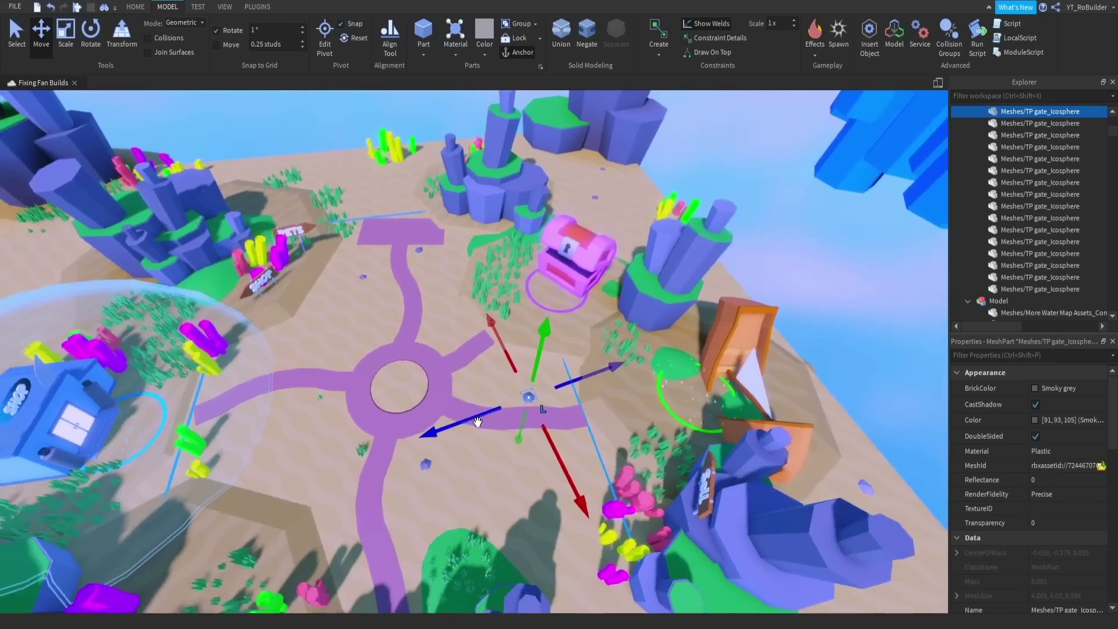
right_click_drag(473, 331, 473, 332)
left_click(561, 275)
right_click_drag(560, 275, 560, 274)
middle_click_drag(560, 275, 560, 275)
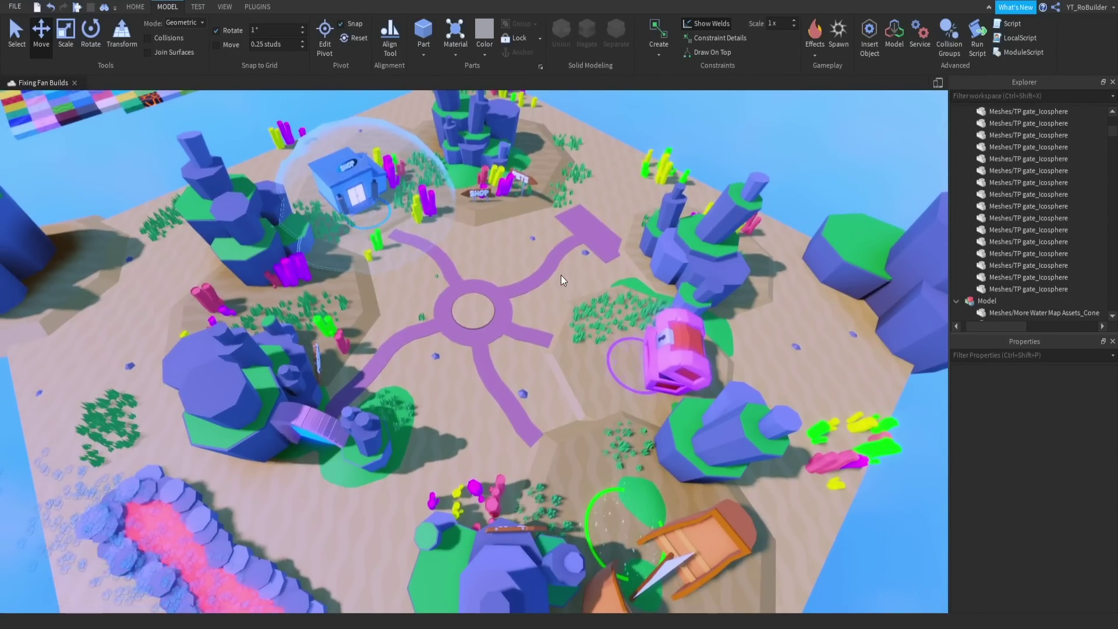
scroll(514, 377, "up", 5)
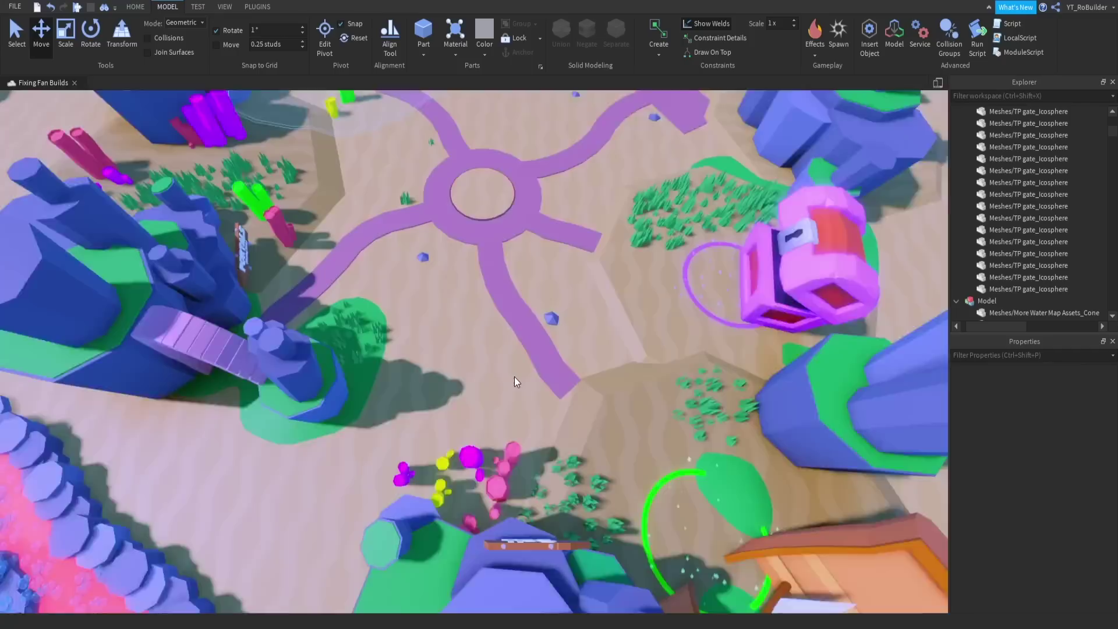
Copy the four-piece rock stack with the green ledge from the tall rock formation and place the copy on the paths' round centre
right_click_drag(515, 376, 515, 376)
key("w")
key("d")
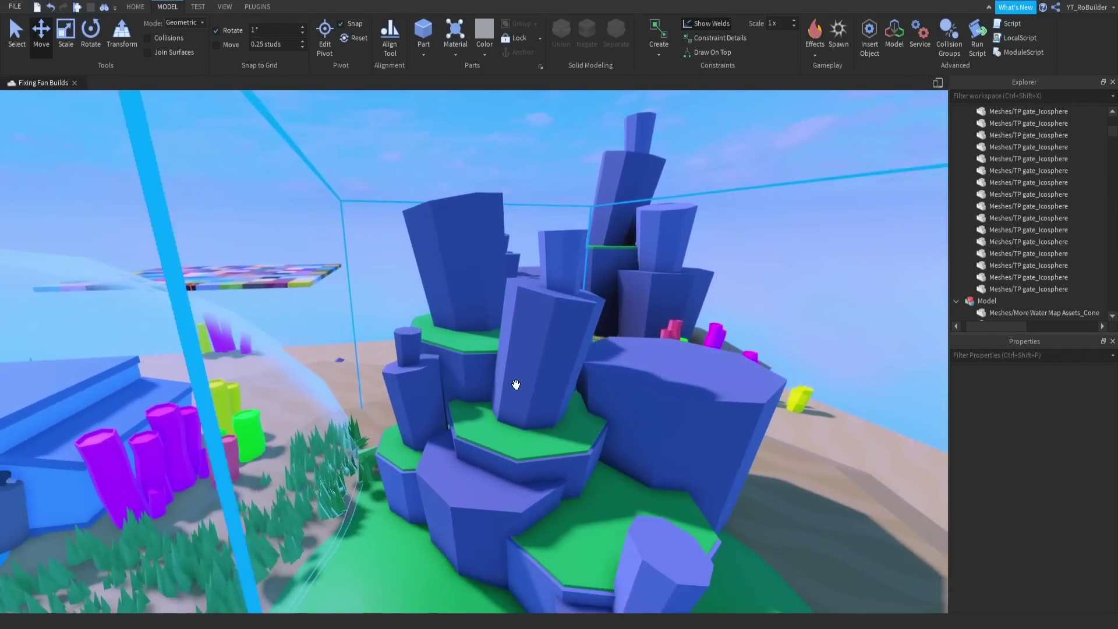
left_click(550, 277)
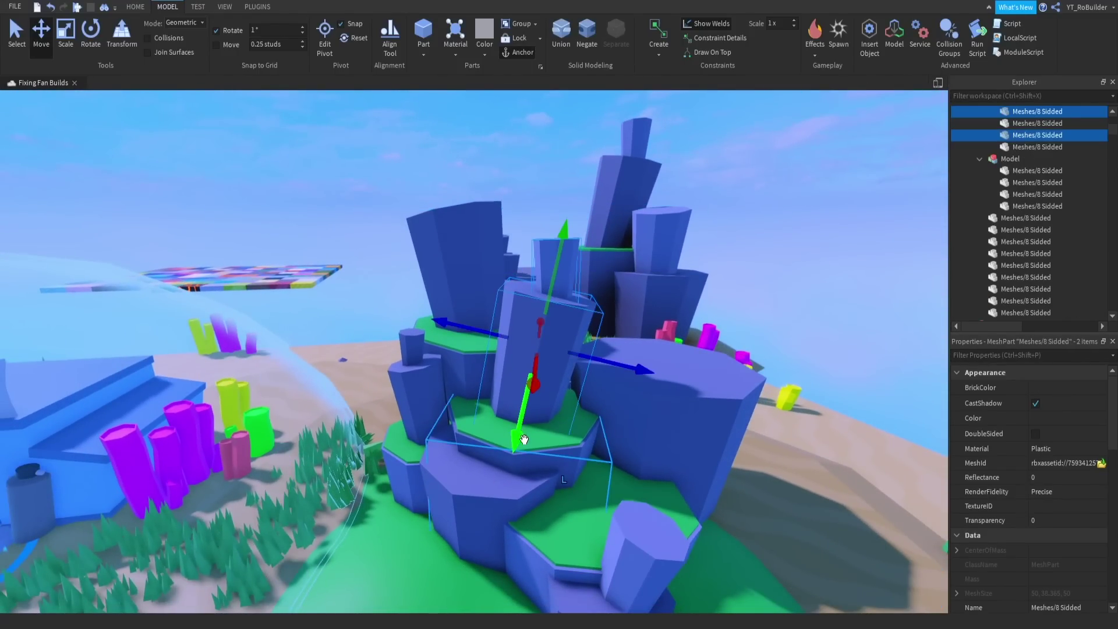
key("ctrl+v")
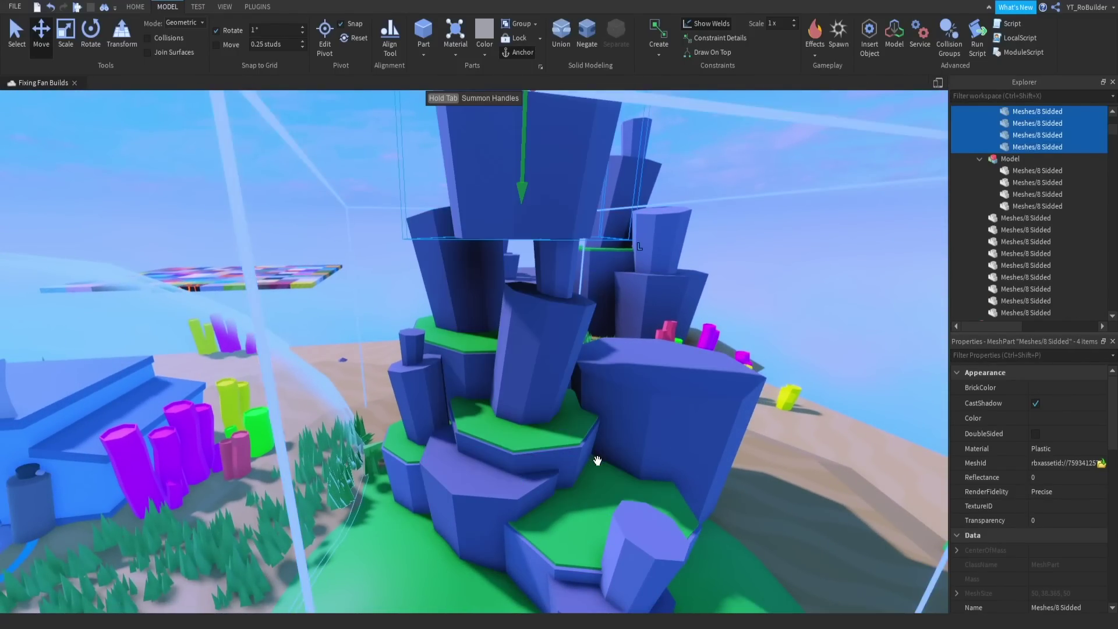
right_click_drag(594, 380, 594, 379)
key("s")
left_click_drag(631, 192, 466, 310)
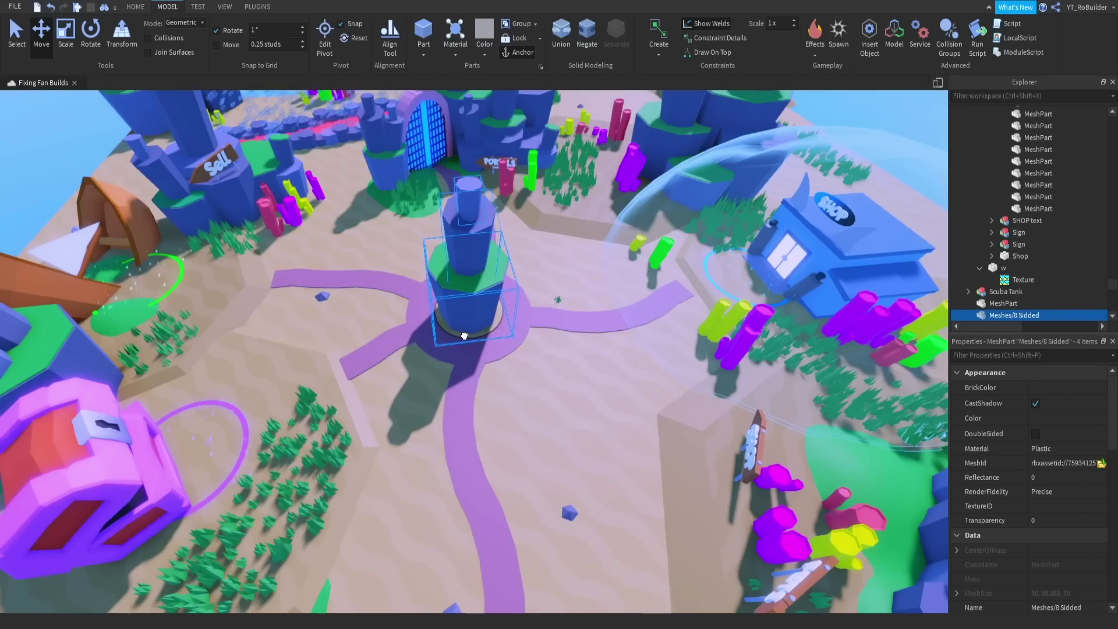
Scale the copied rock stack down to fit inside the round centre of the purple paths, and deselect it
key("w")
right_click_drag(525, 314, 524, 314)
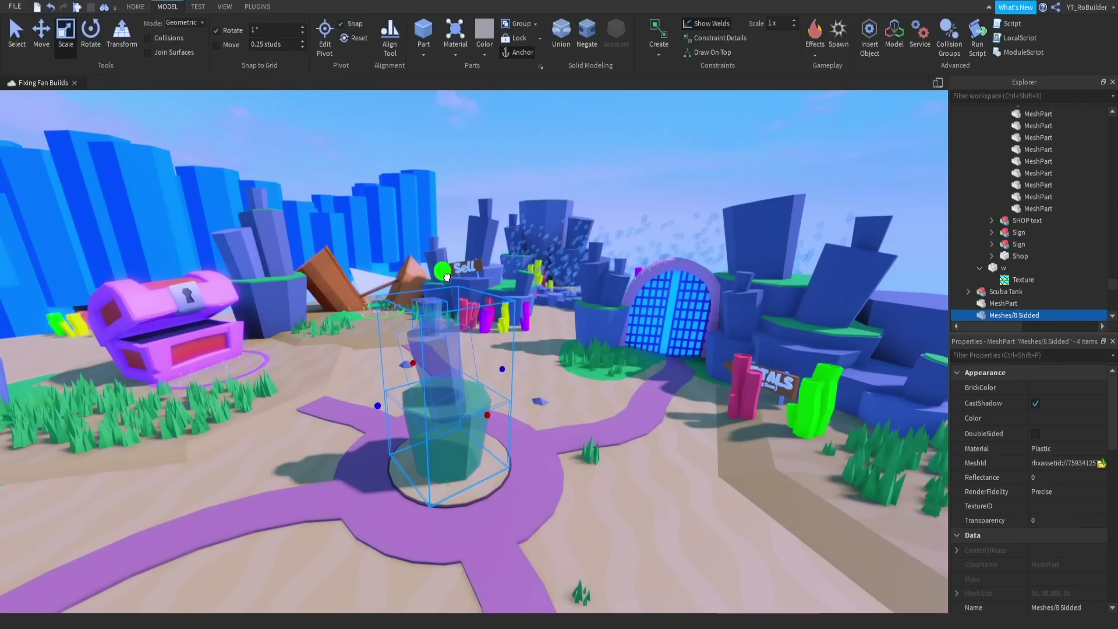
right_click_drag(430, 308, 580, 414)
left_click(438, 296)
Review the whole sand map from above and from several sides, checking the rocks, coral, grass, paths, chest, boat, portal and shop
key("w")
scroll(544, 282, "up", 4)
scroll(544, 281, "down", 8)
key("s")
middle_click_drag(580, 414, 611, 411)
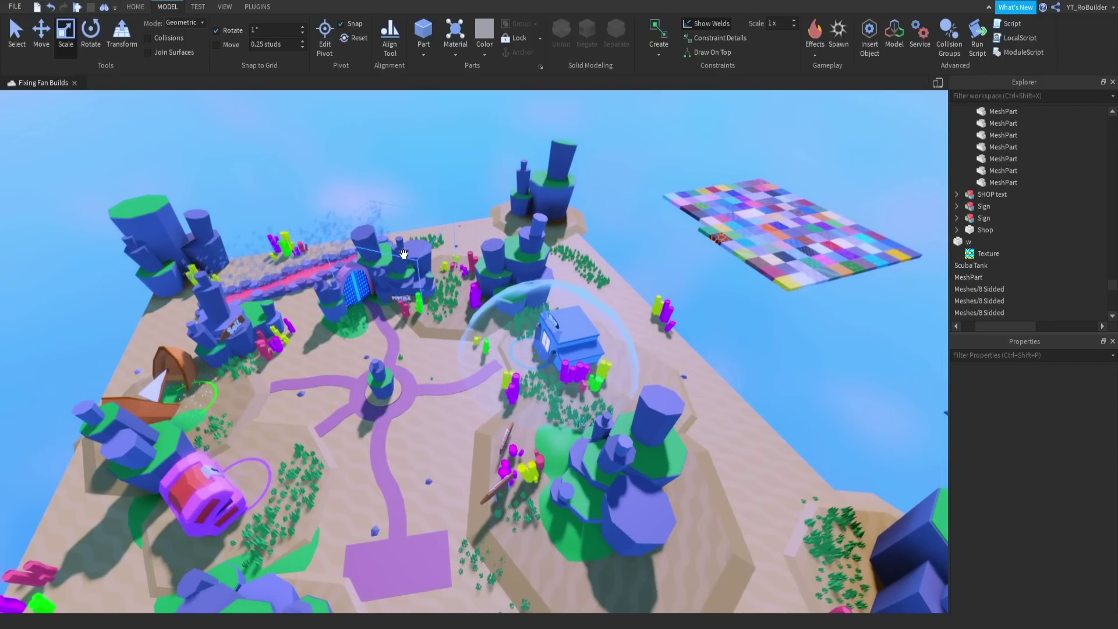
key("s")
right_click_drag(681, 385, 681, 385)
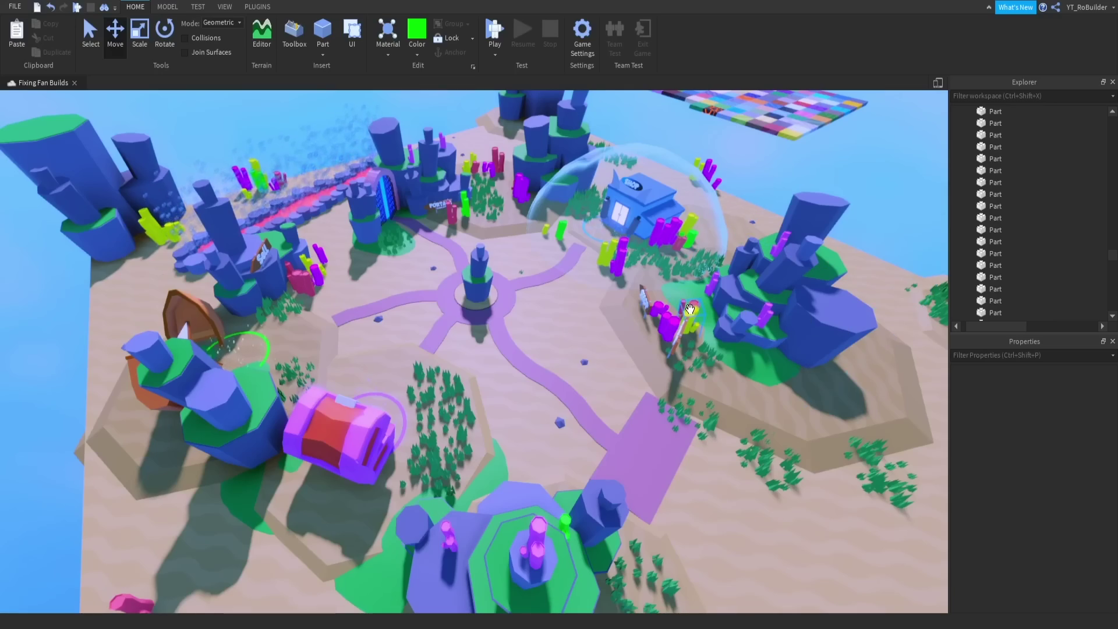
scroll(690, 338, "up", 5)
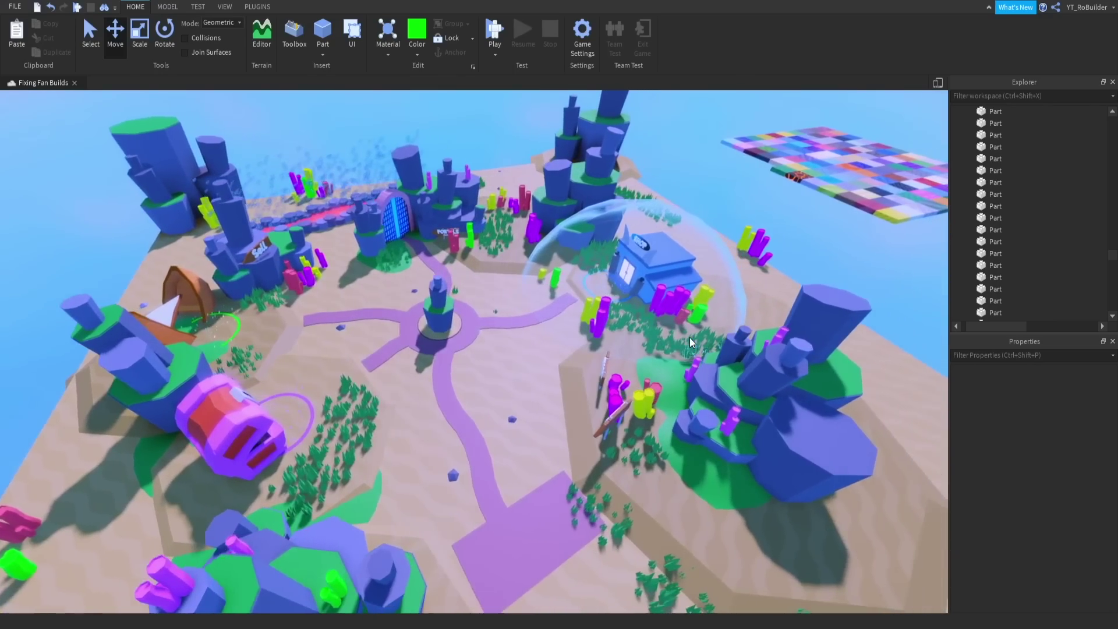
key("s")
right_click_drag(690, 337, 690, 337)
key("w")
key("s")
key("w")
key("w")
key("w")
key("w")
key("s")
key("s")
key("s")
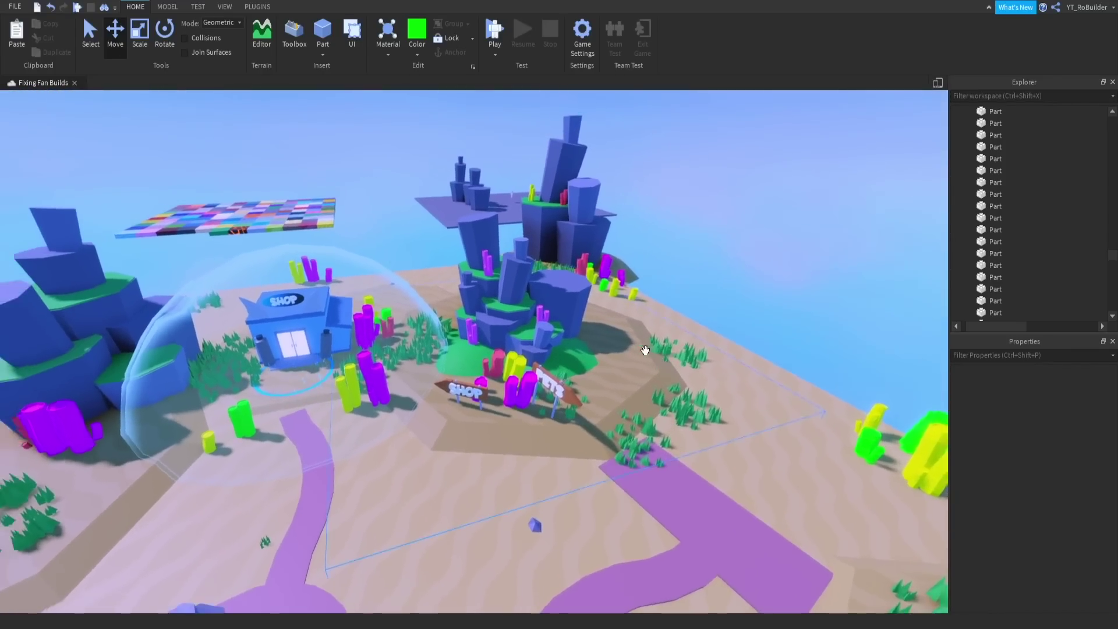
key("s")
right_click_drag(645, 351, 646, 352)
key("s")
key("w")
key("s")
key("w")
key("w")
key("d")
key("d")
key("a")
key("s")
key("d")
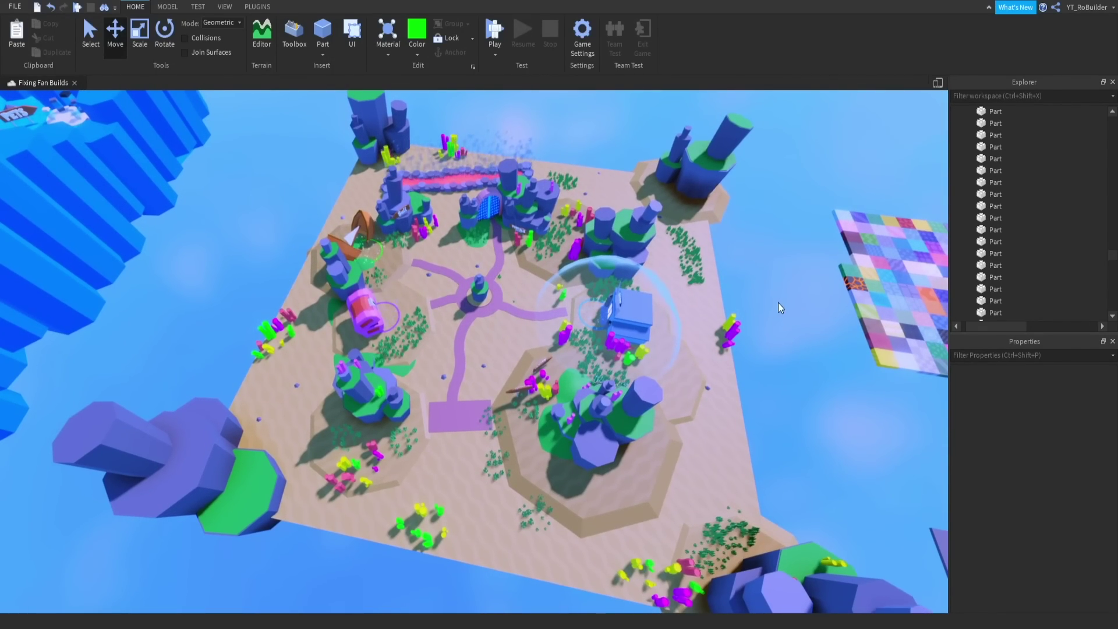
scroll(754, 370, "up", 10)
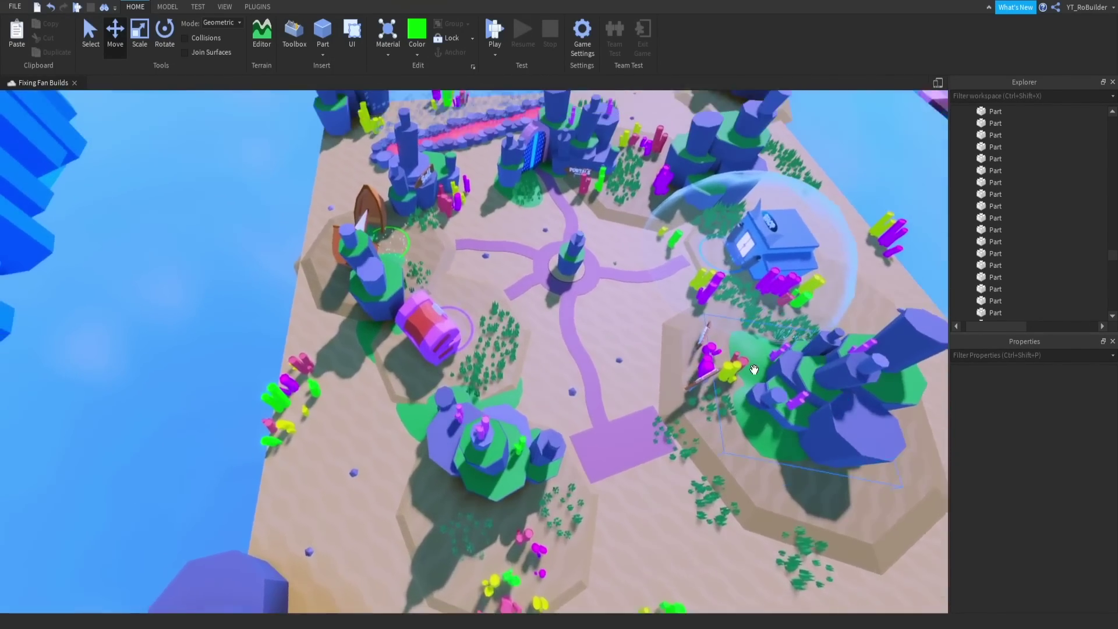